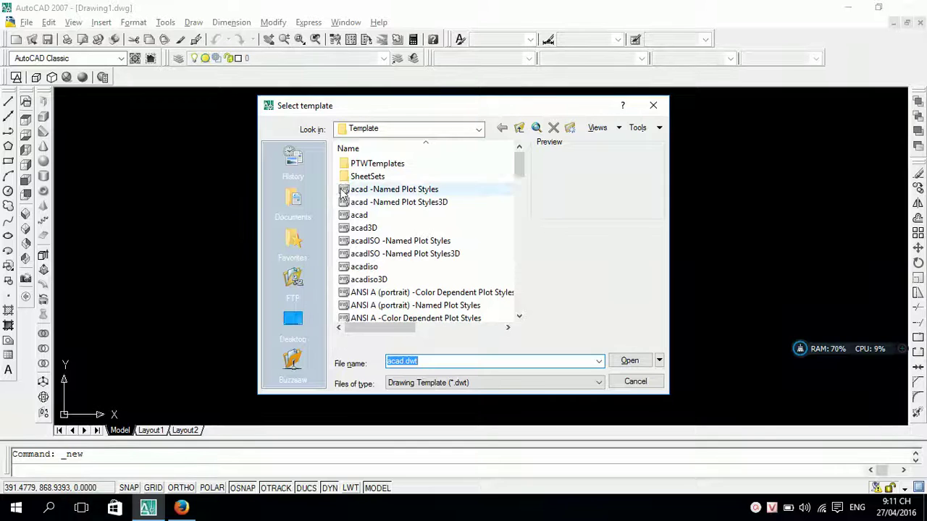
Step: Create Drawing2 from the acad template, then minimize AutoCAD to show the desktop
double_click(375, 215)
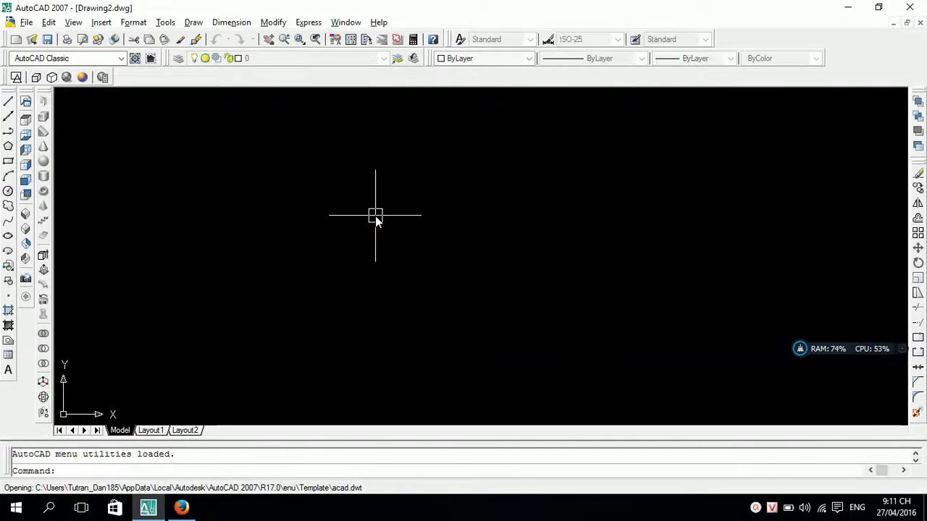
key("super+d")
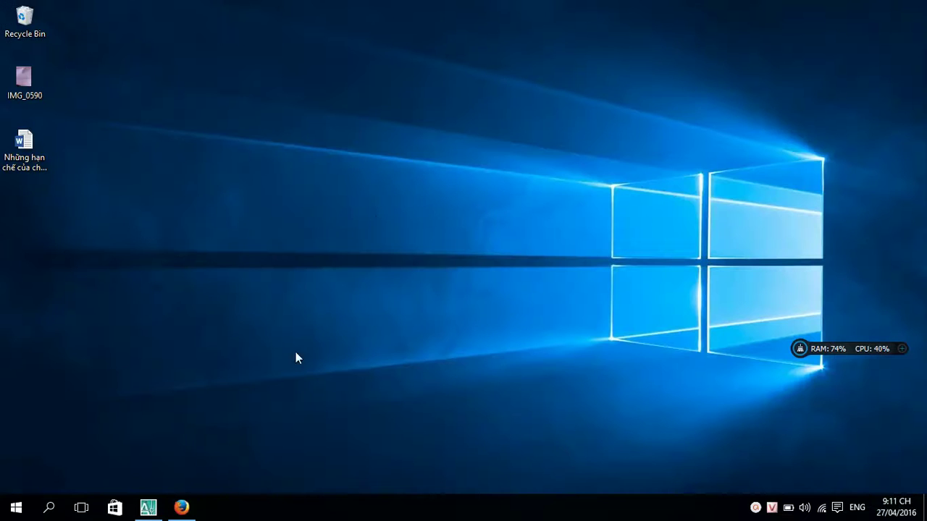
Step: Start Notepad for the ellipse tutorial title lines and signature, then return to AutoCAD
key("super+s")
type("n")
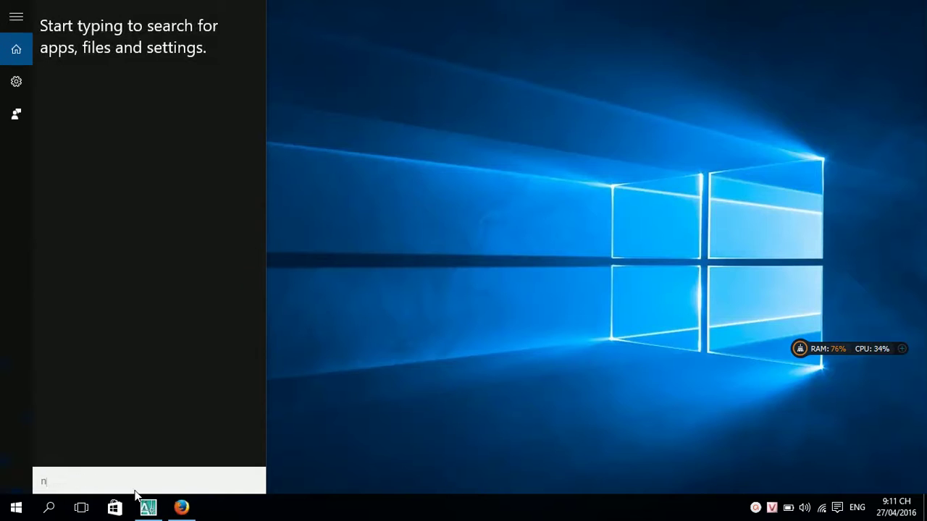
type("otepad")
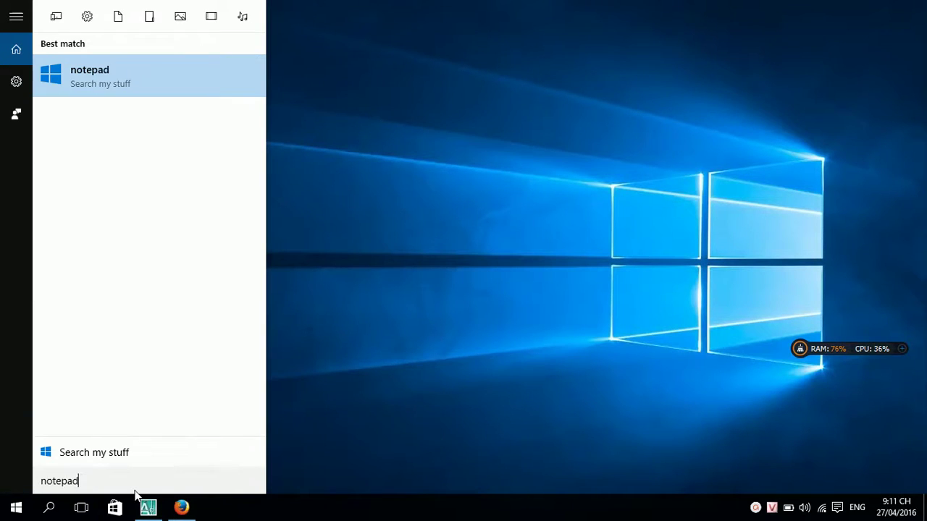
key("Return")
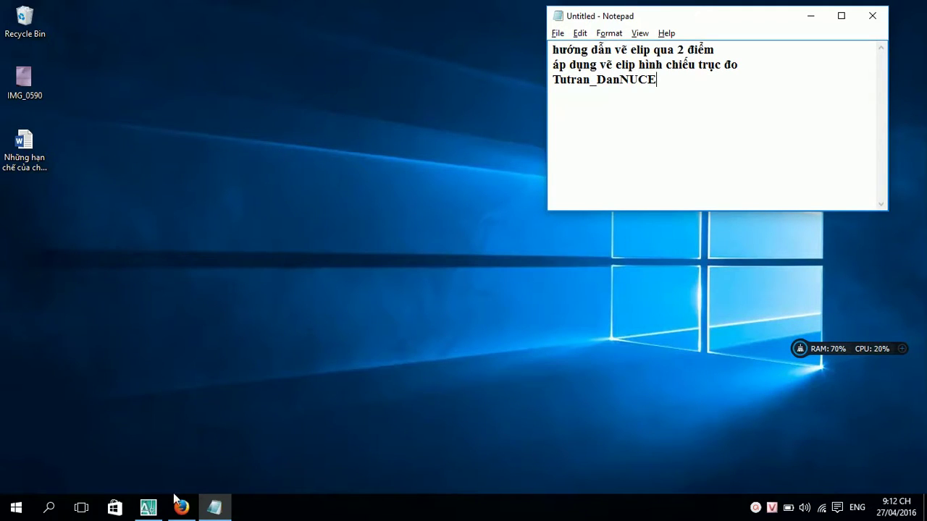
left_click(147, 508)
Step: Adjust the UCS icon settings with UCSMAN
middle_click_drag(338, 273, 337, 270)
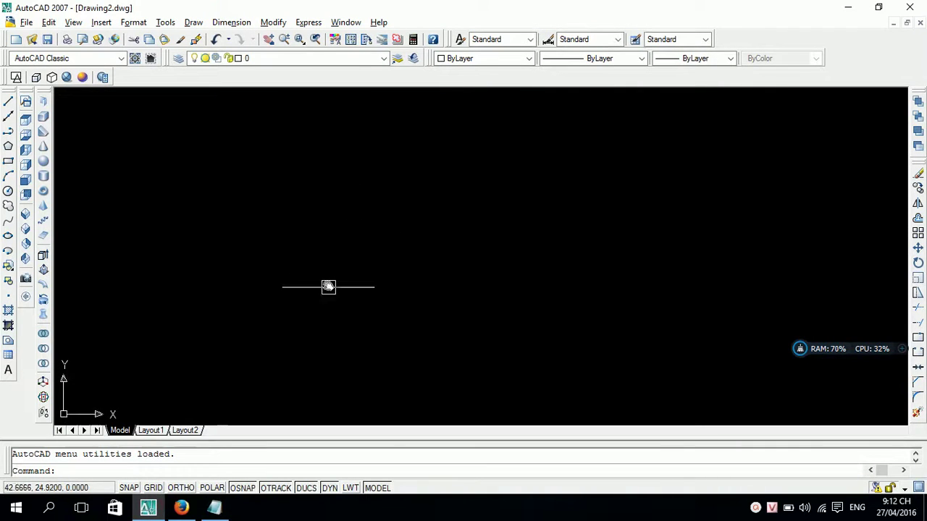
type("uc")
key("Return")
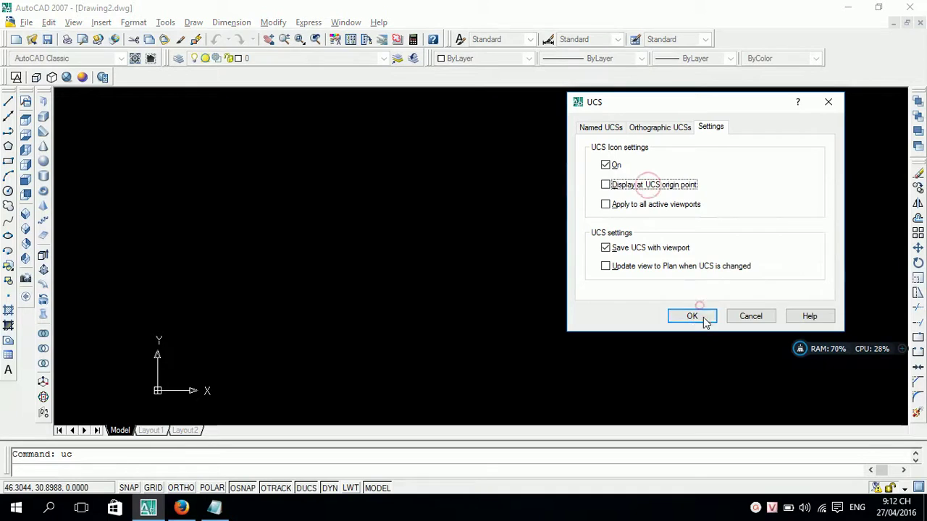
left_click(692, 316)
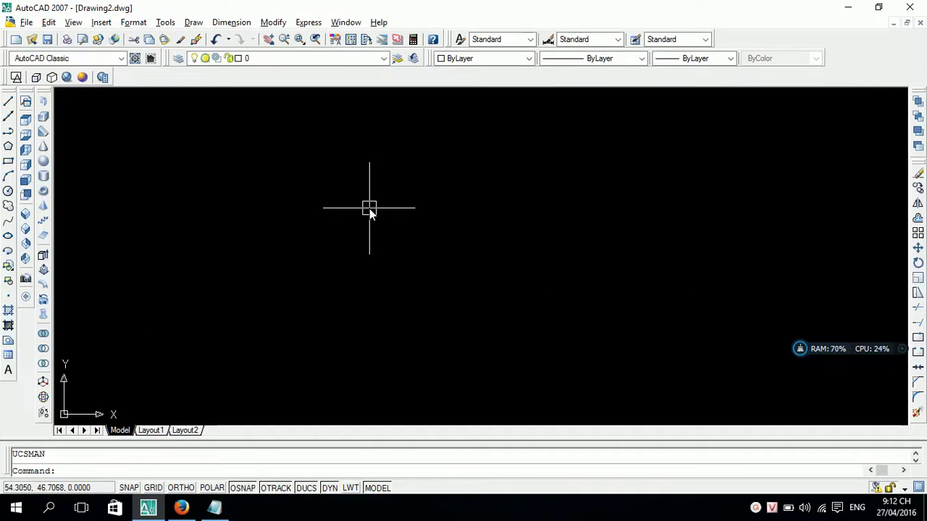
Step: With Ortho on, draw a horizontal line 40 units long
type("l")
key("Return")
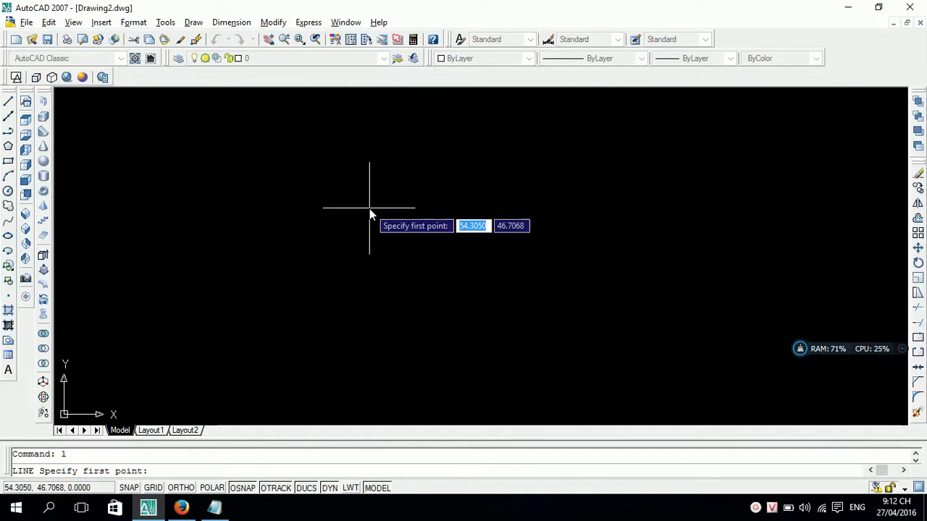
type("40")
key("Return")
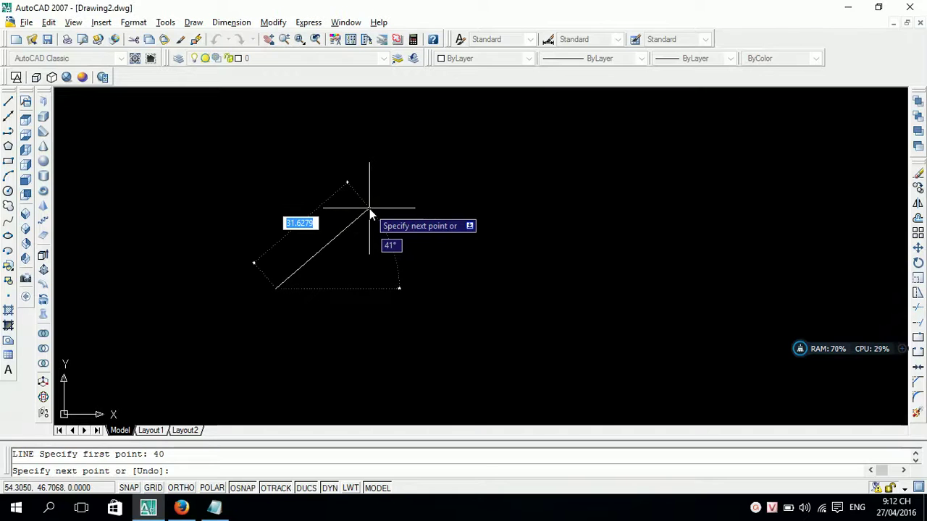
key("Escape")
type("l")
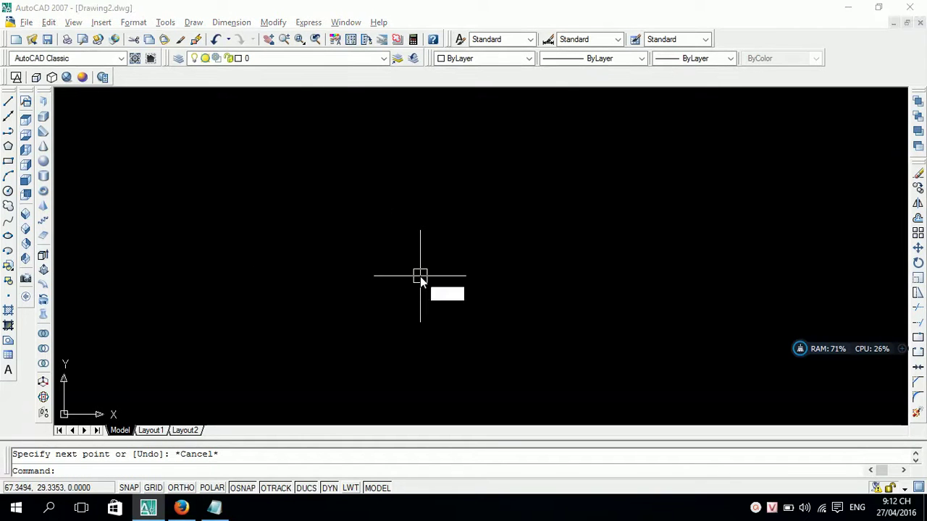
key("Return")
left_click(248, 251)
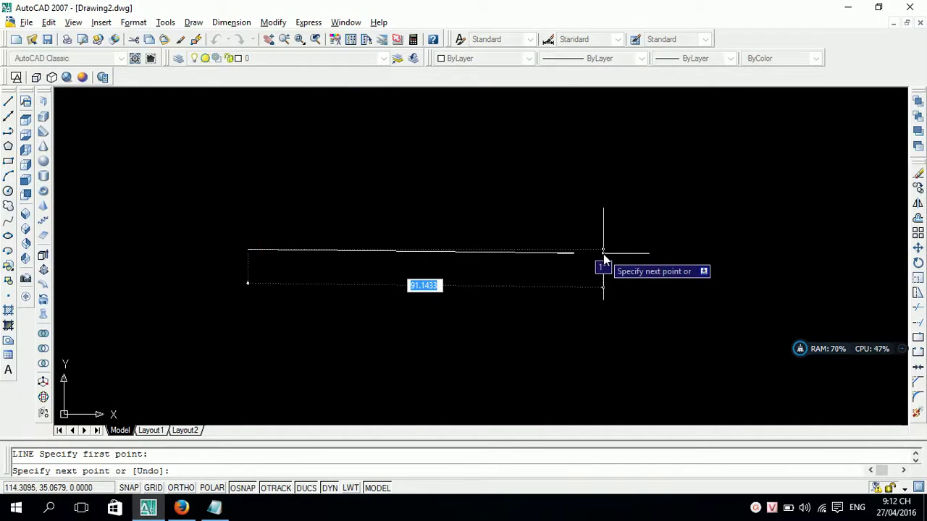
key("F8")
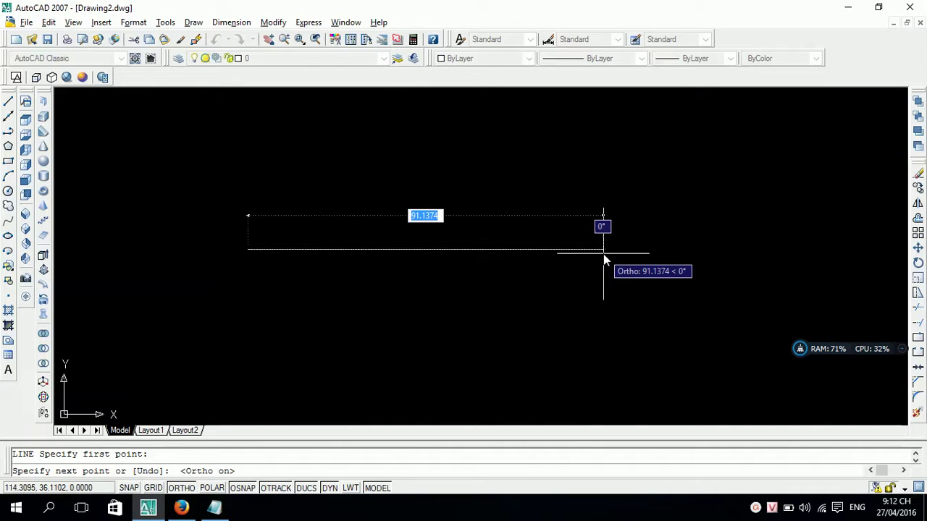
type("40")
key("Return")
key("Return")
Step: Zoom and pan to enlarge the 40-unit line, then start ROTATE
scroll(286, 218, "up", 2)
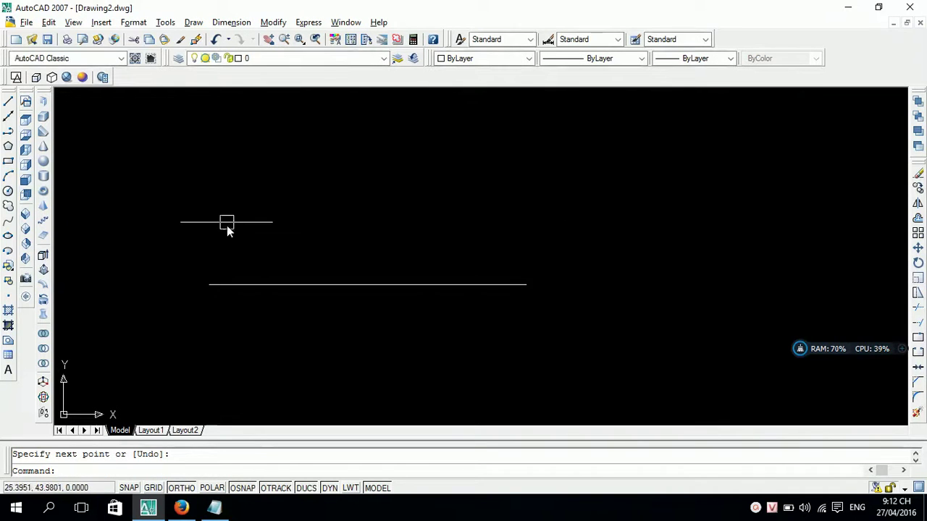
middle_click_drag(228, 223, 498, 253)
scroll(499, 253, "up", 1)
middle_click_drag(401, 260, 387, 268)
type("ro")
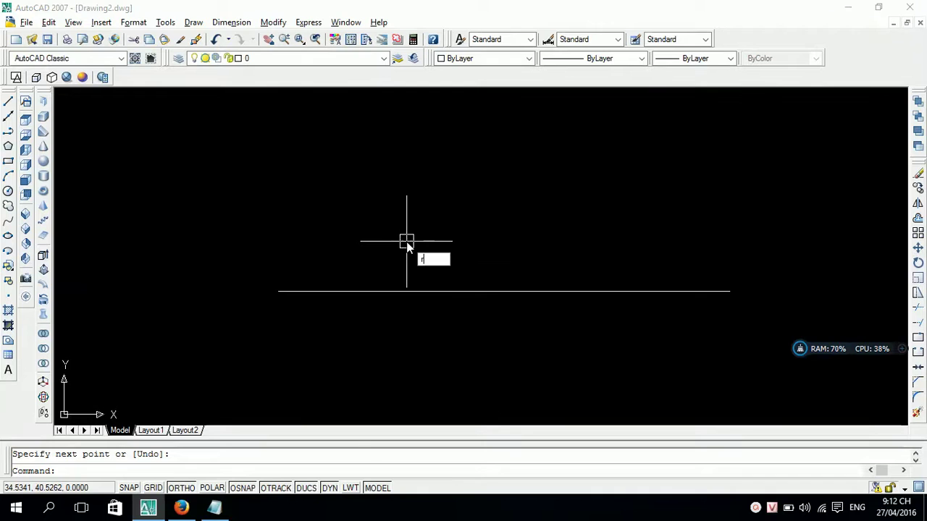
key("Return")
Step: Rotate the 40-unit line 30° about its left end
left_click(372, 292)
key("Return")
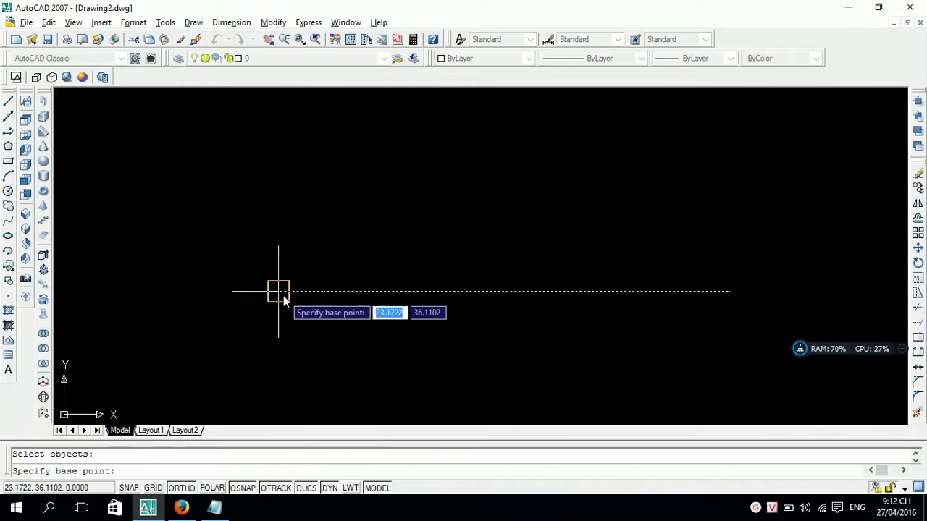
left_click(281, 294)
key("Return")
key("Return")
left_click(290, 292)
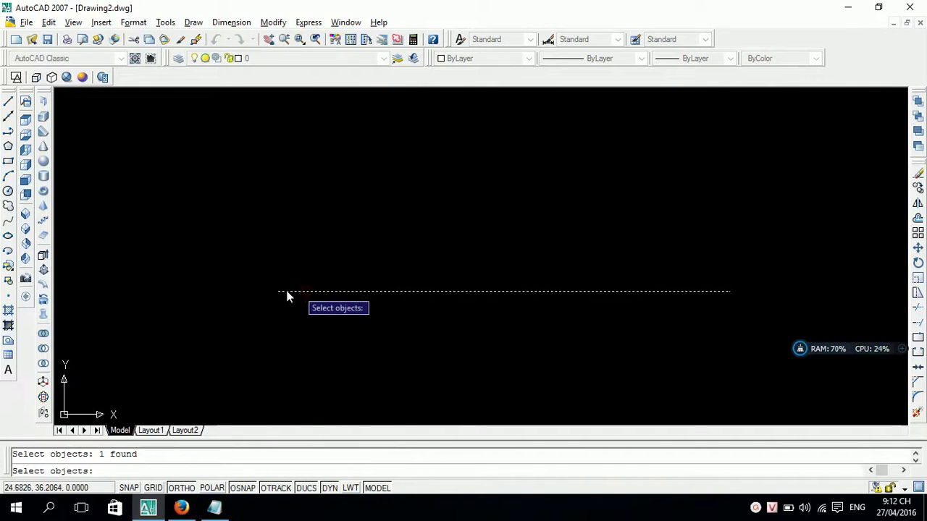
key("Return")
left_click(279, 292)
type("30")
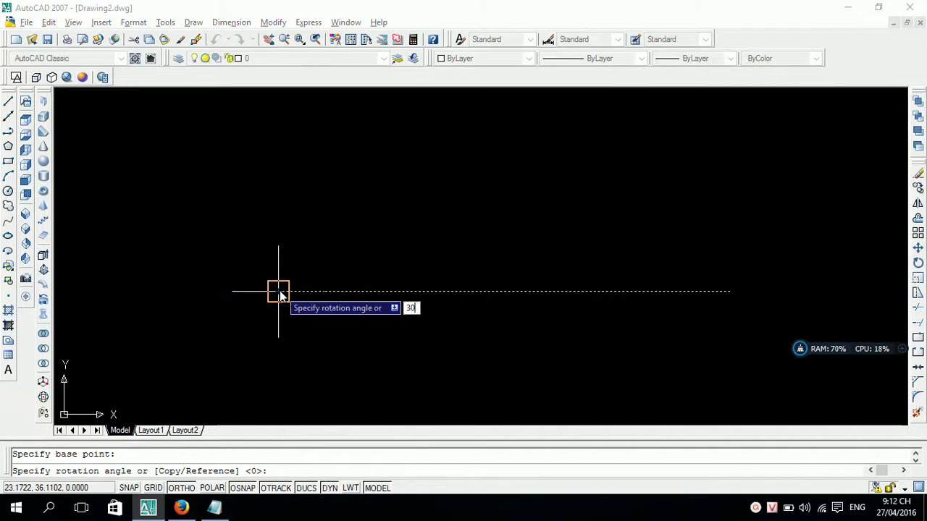
key("Return")
Step: Draw a 15-unit vertical line up from the slanted line's lower end
scroll(415, 204, "down", 4)
middle_click_drag(454, 170, 455, 234)
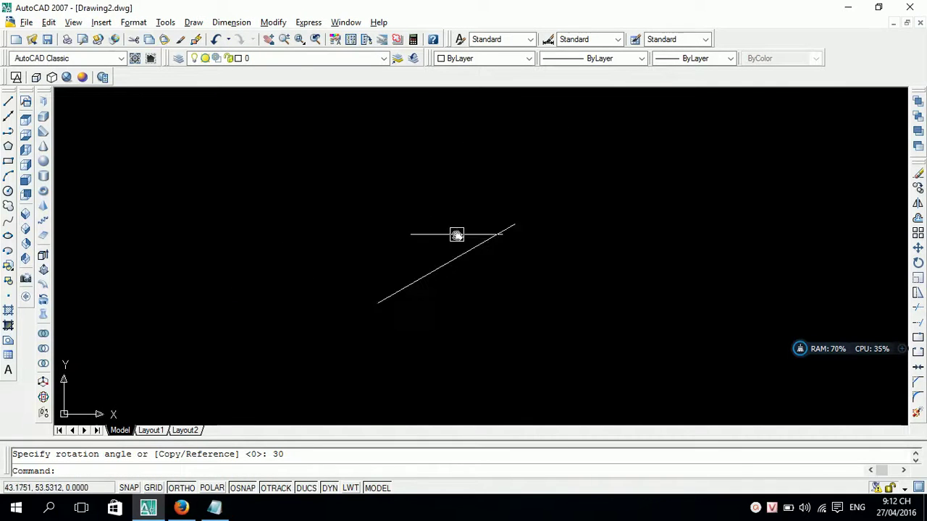
scroll(442, 223, "up", 2)
type("l")
key("Return")
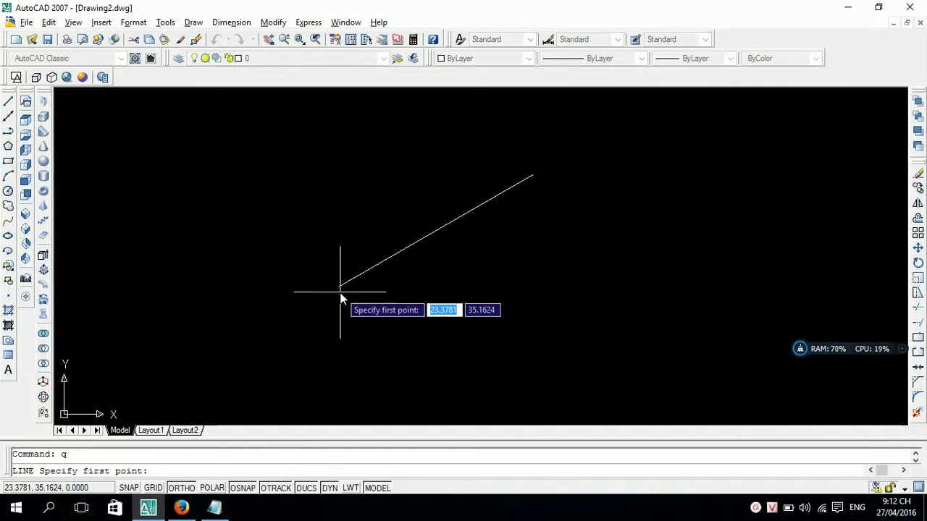
left_click(339, 286)
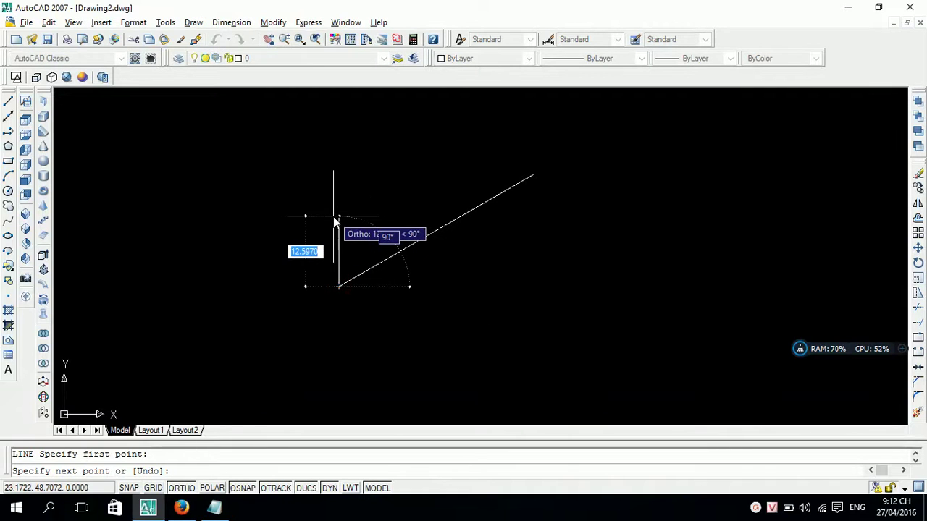
type("15")
key("Return")
key("Return")
key("Return")
left_click(339, 174)
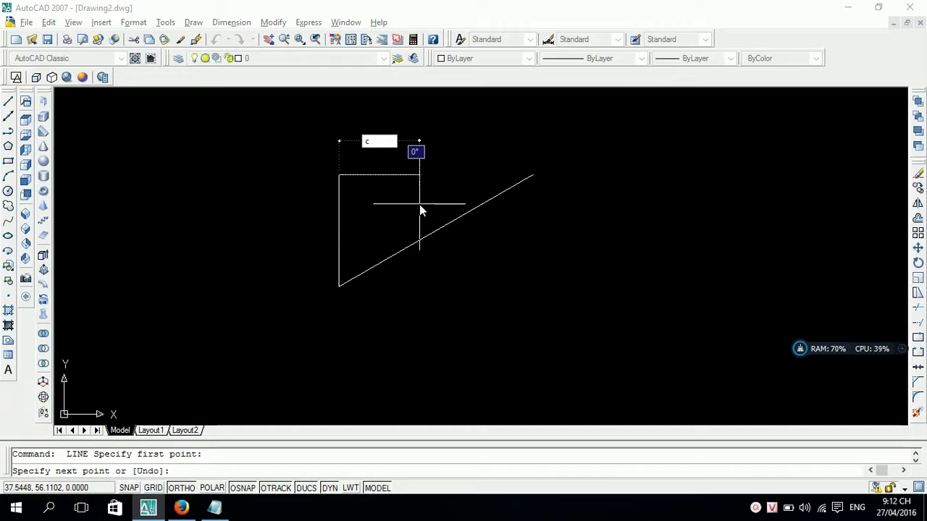
key("Escape")
Step: Copy the vertical line to the slanted line's upper end
type("co")
key("Return")
left_click_drag(359, 218, 324, 202)
key("Return")
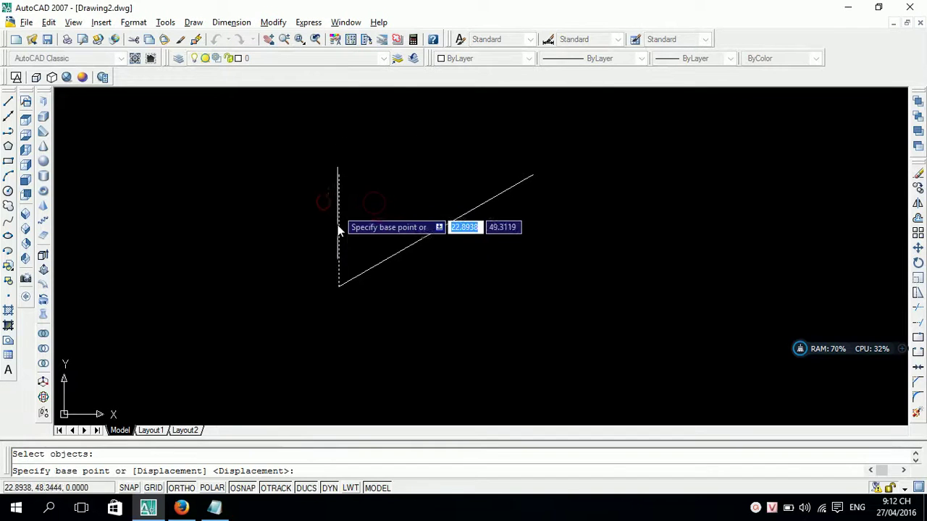
left_click(339, 287)
left_click(534, 175)
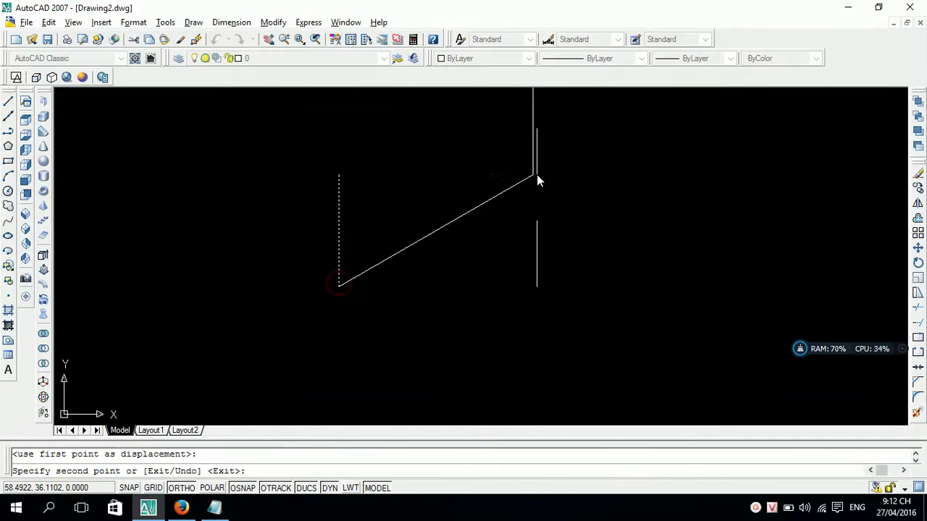
key("Return")
Step: Copy the 30° line onto the tops of the vertical edges to close the parallelogram
key("Return")
middle_click_drag(499, 176, 484, 290)
left_click(492, 342)
left_click(414, 298)
key("Return")
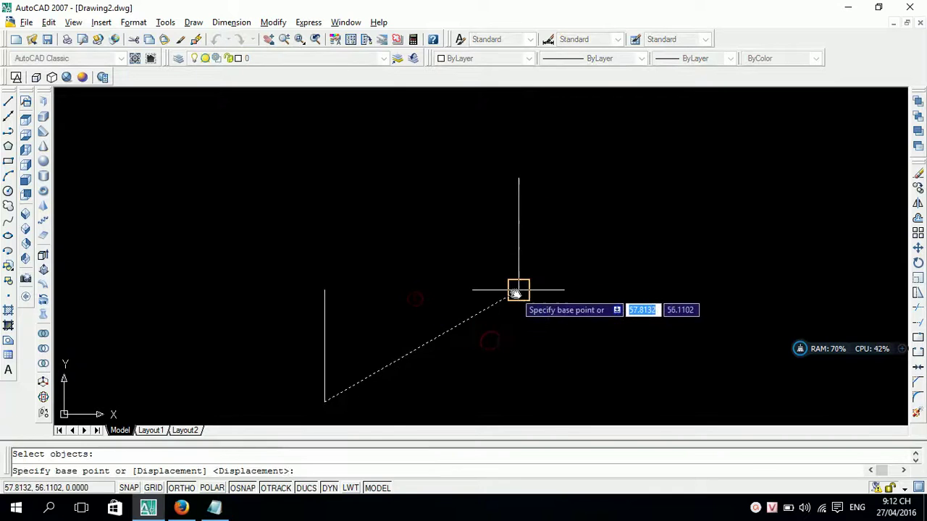
left_click(516, 291)
left_click(513, 183)
Step: Copy a vertical edge into the middle of the parallelogram
key("Return")
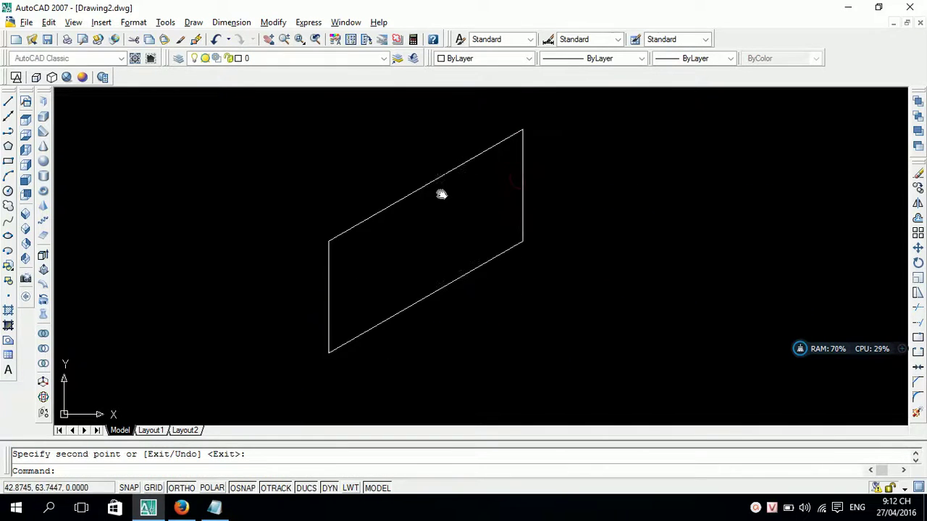
mouse_move(399, 203)
middle_mouse_down()
mouse_move(284, 186)
mouse_move(251, 246)
mouse_move(341, 258)
middle_mouse_up()
type("co")
key("Return")
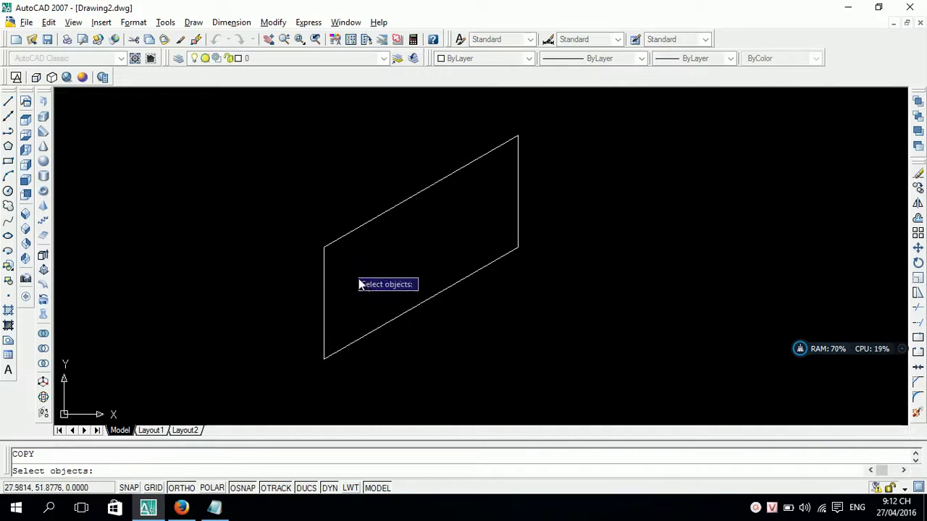
left_click(360, 281)
left_click(300, 291)
key("Return")
left_click(324, 357)
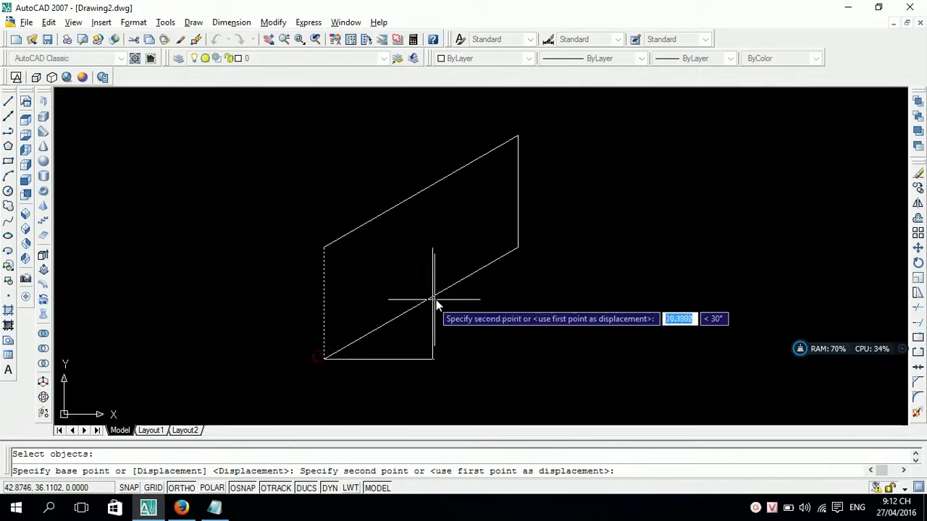
left_click(420, 310)
key("Return")
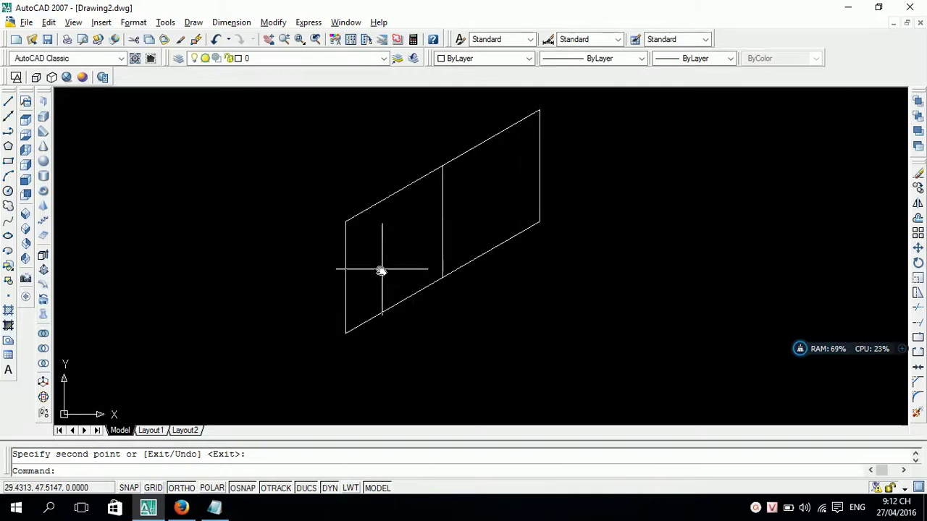
scroll(376, 269, "up", 3)
Step: Draw a 2P circle from the middle line's foot to the parallelogram's lower-left corner
type("cc")
key("Return")
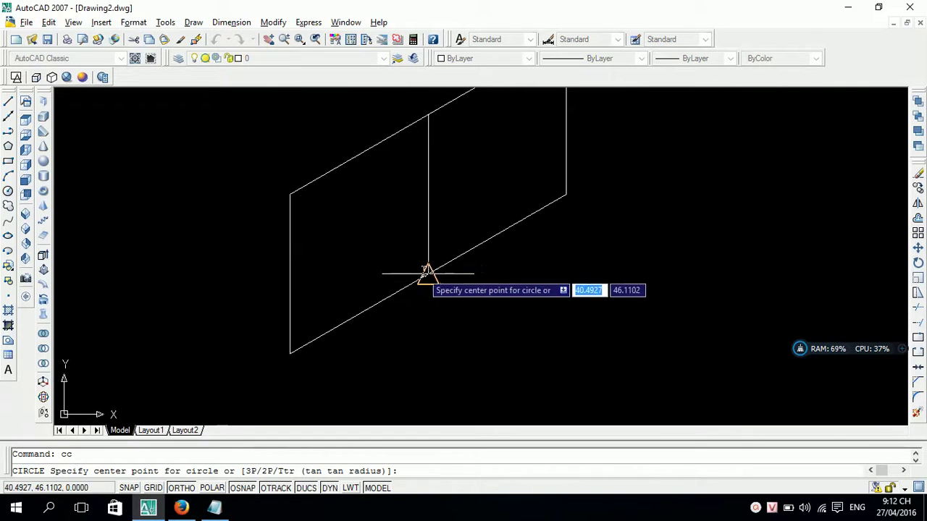
type("2p")
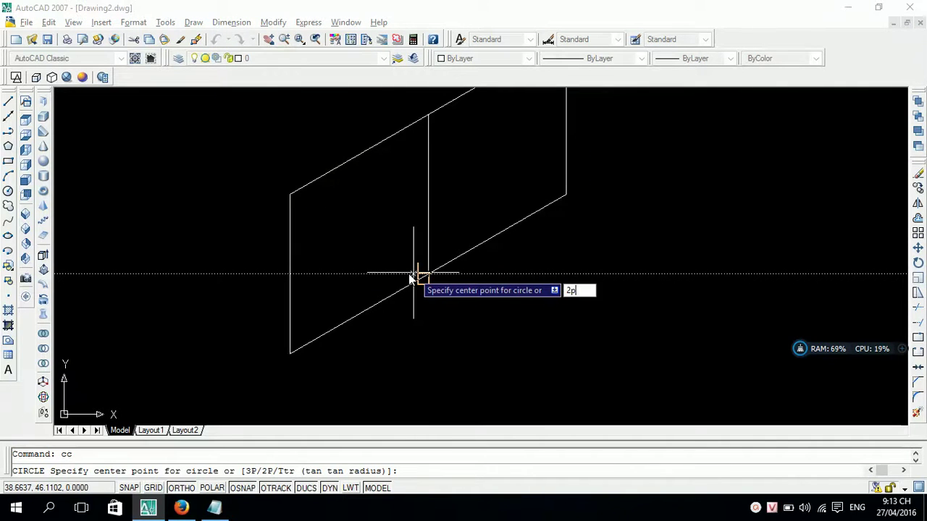
key("Escape")
type("cc")
key("Return")
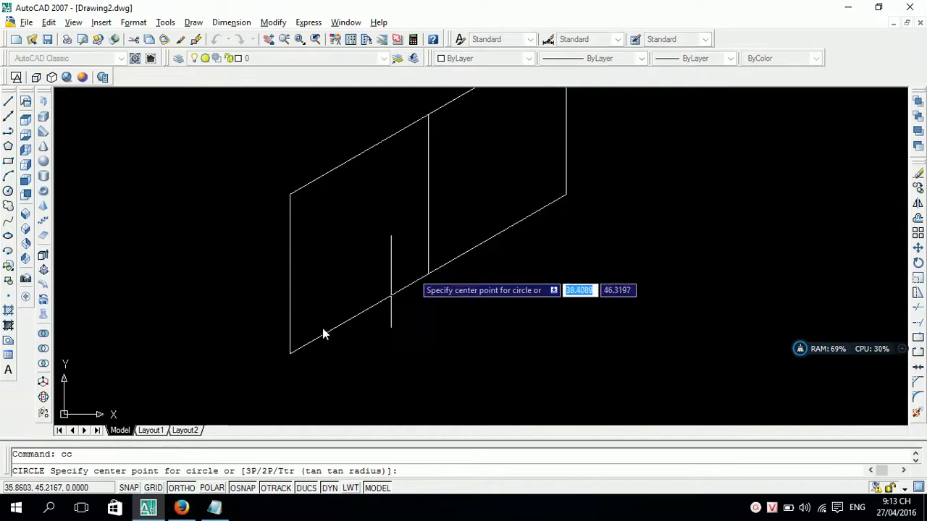
left_click(265, 471)
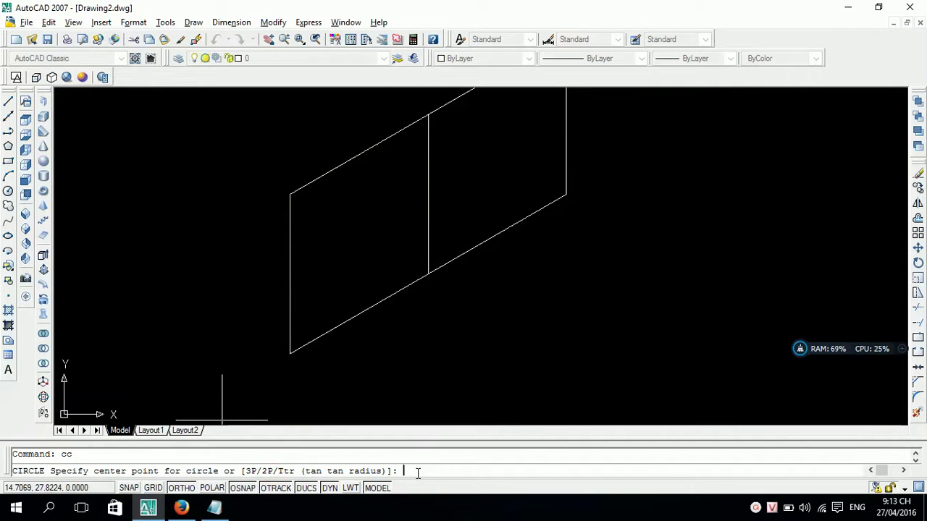
type("2p")
key("Return")
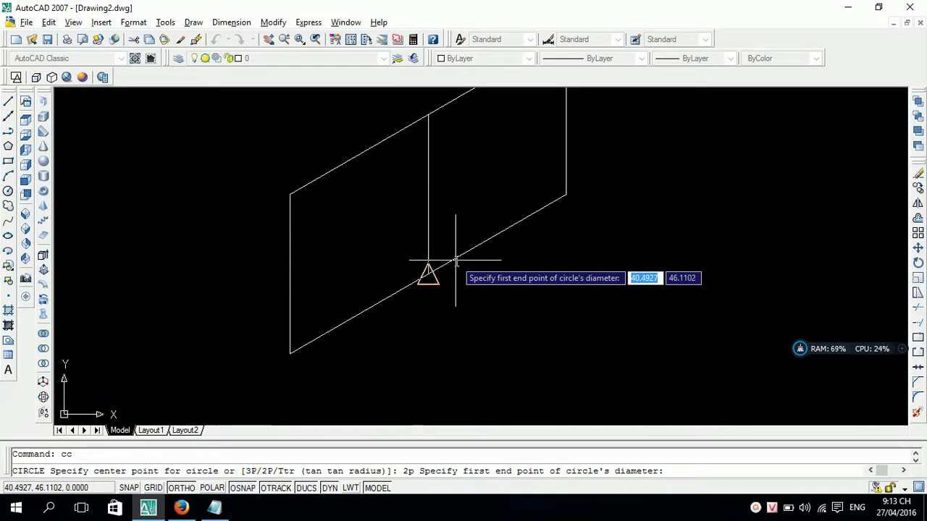
left_click(428, 275)
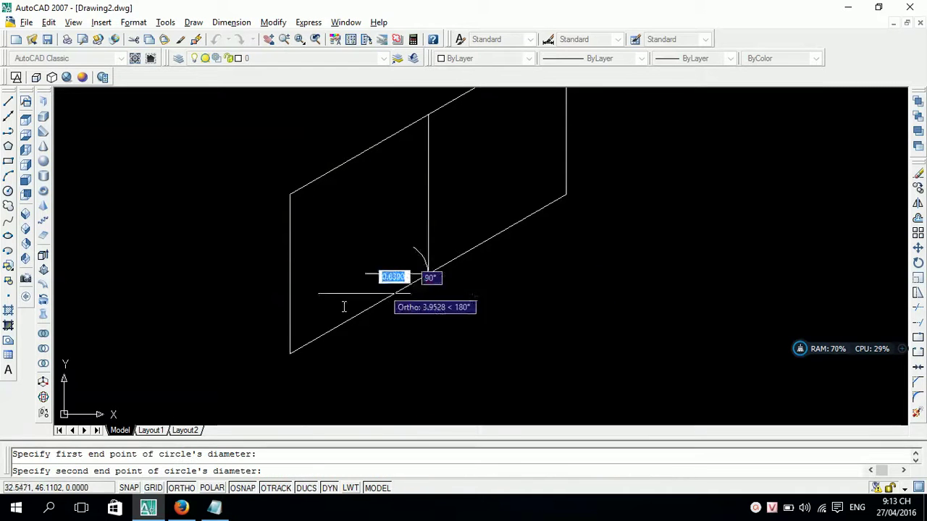
left_click(289, 353)
mouse_move(340, 306)
middle_mouse_down()
mouse_move(307, 322)
mouse_move(364, 273)
middle_mouse_up()
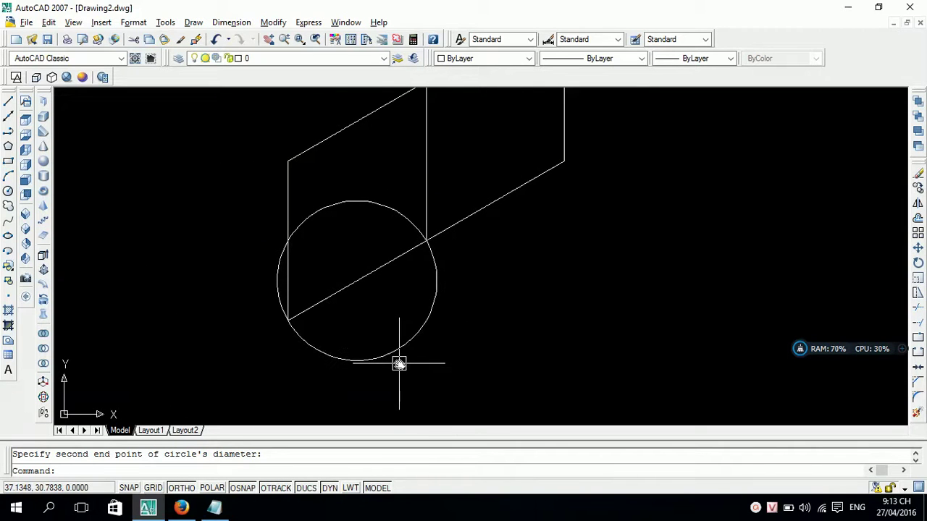
type("q")
key("Return")
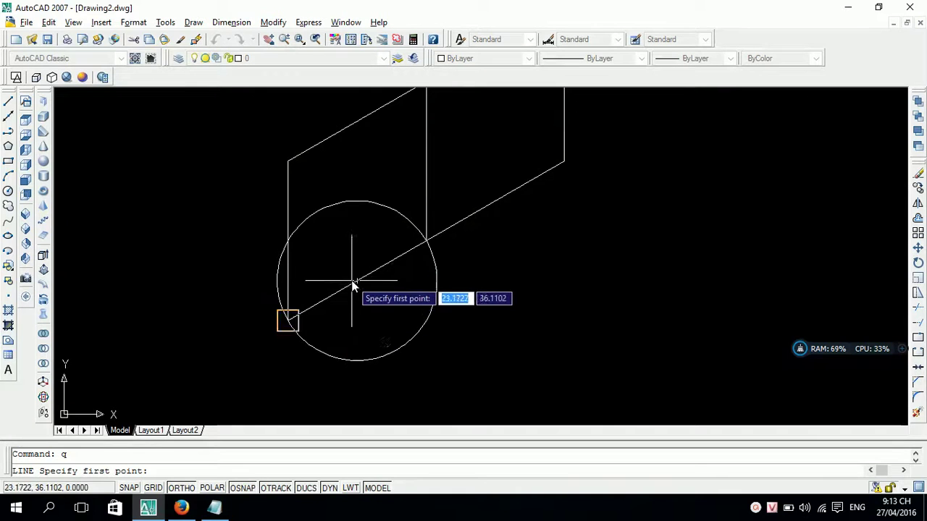
Step: Draw a line from the circle's centre at a 300° angle to its edge
left_click(357, 283)
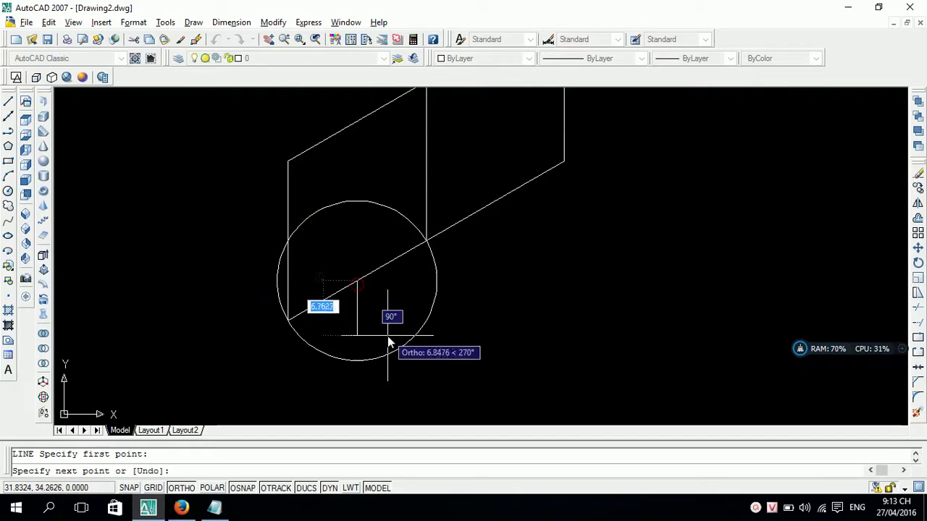
middle_click_drag(388, 336, 370, 302)
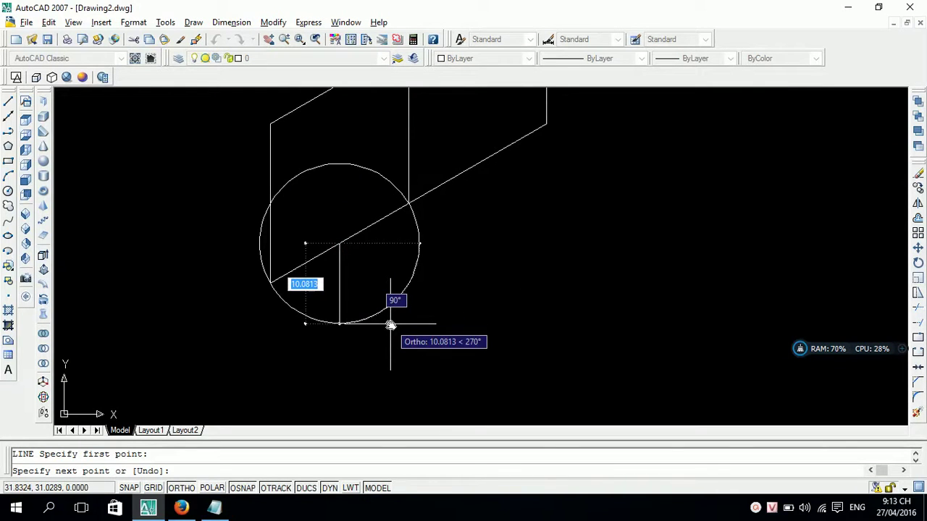
key("Tab")
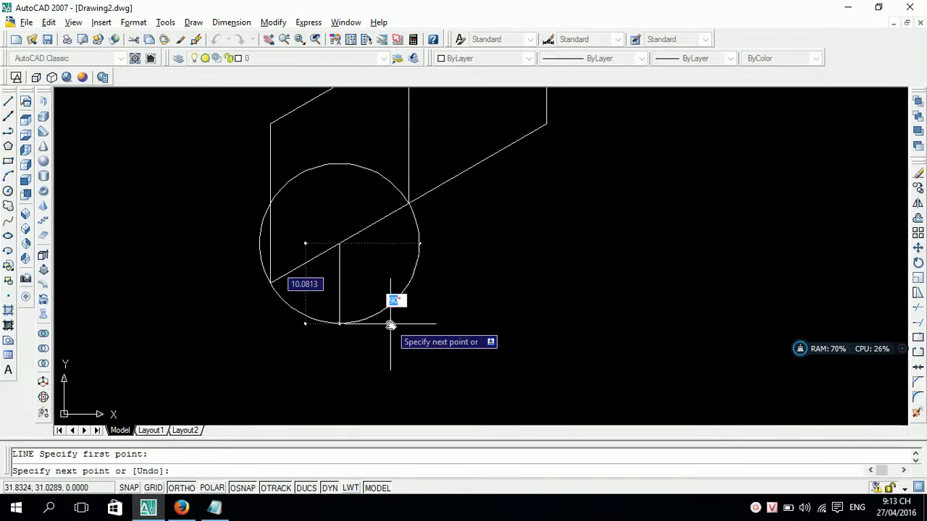
type("60300")
key("Return")
key("Return")
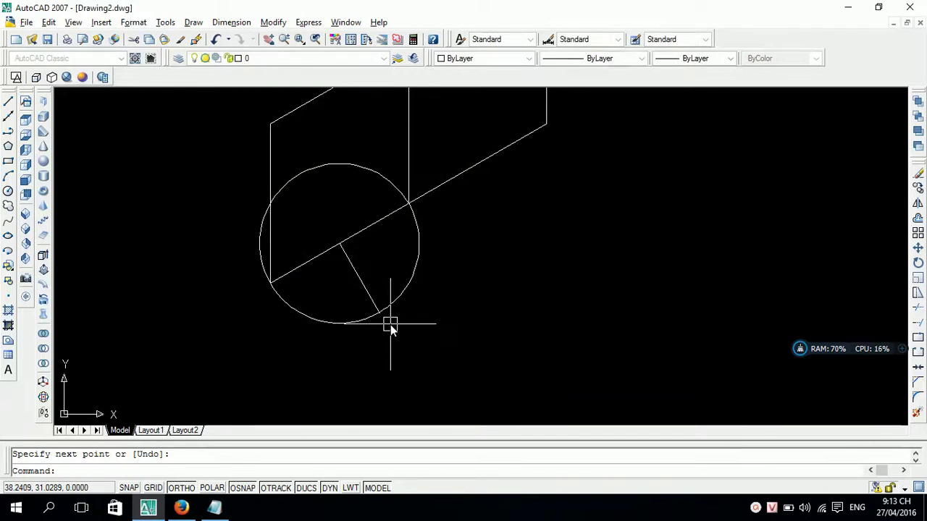
Step: Zoom the view around the circle, then switch to the Notepad notes
scroll(391, 242, "up", 2)
scroll(362, 236, "up", 2)
scroll(358, 250, "up", 2)
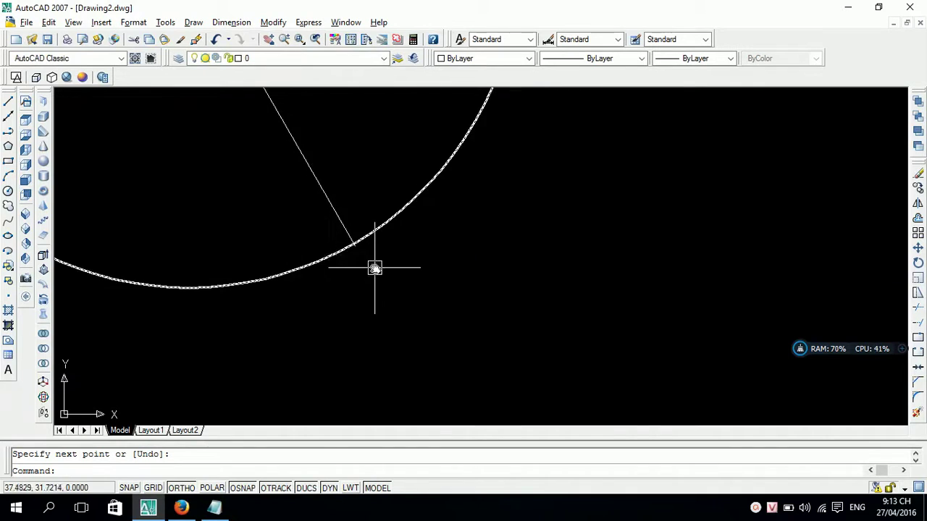
scroll(336, 211, "up", 1)
scroll(337, 211, "down", 8)
scroll(257, 316, "up", 1)
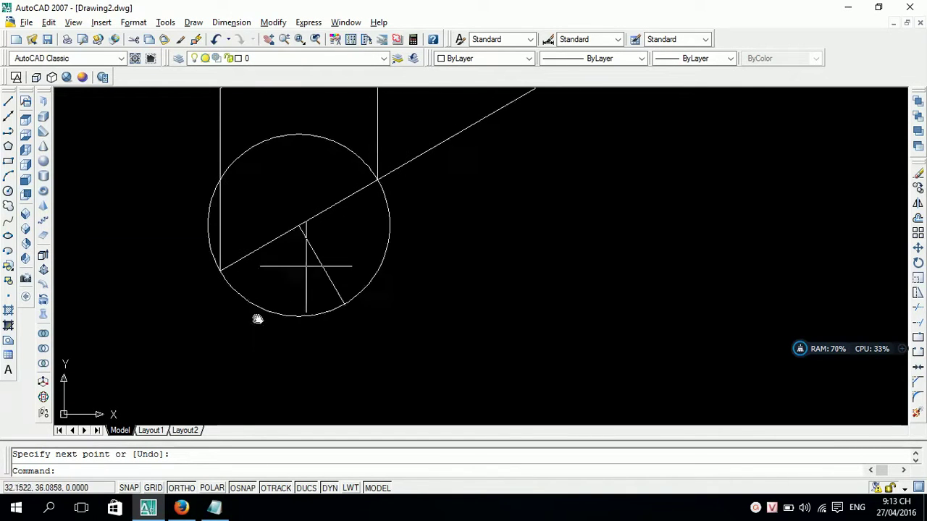
key("alt+Tab")
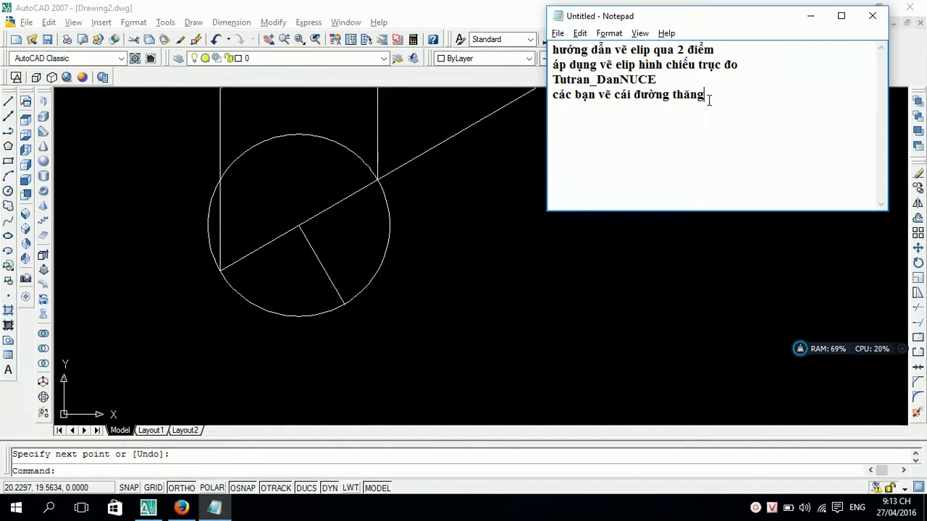
Step: Add the note that the line passes through the circle's centre perpendicular to the diameter
type("đi qu")
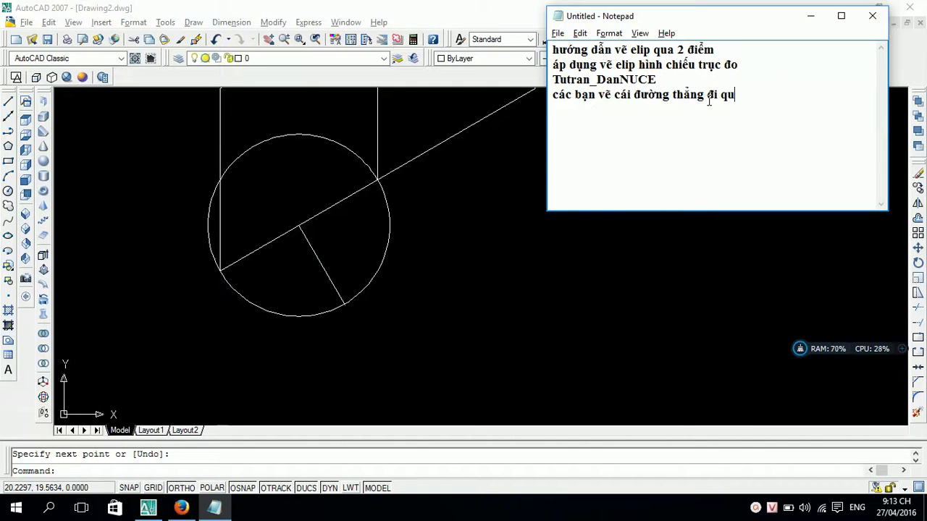
type("a tâm đường tròn sao")
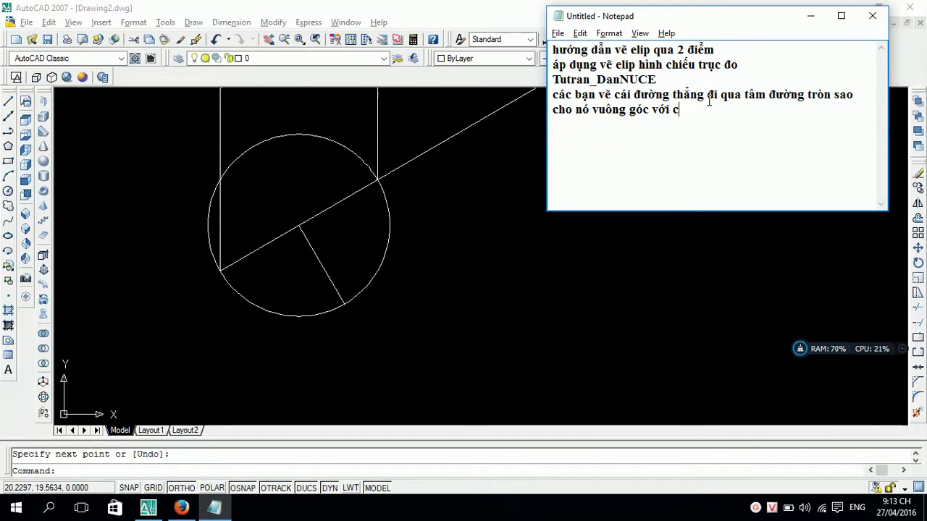
type("ái đường")
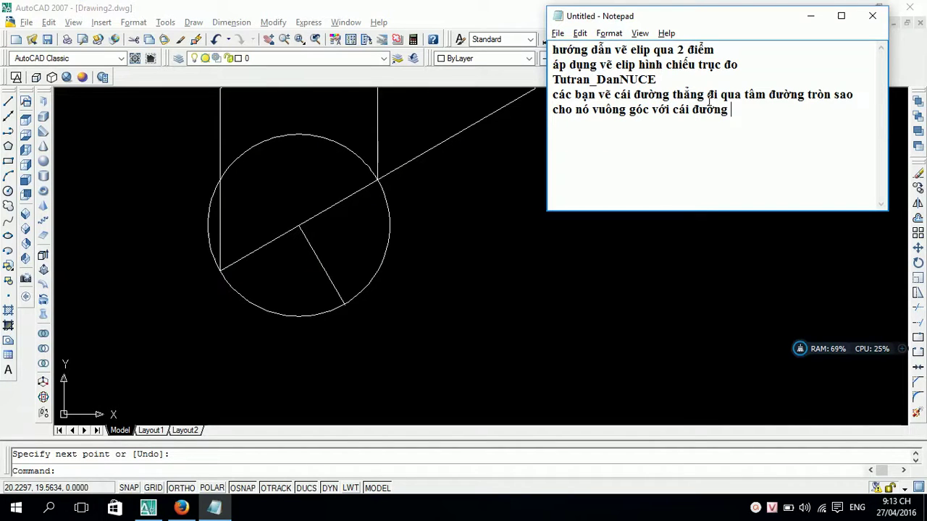
type("h nhé")
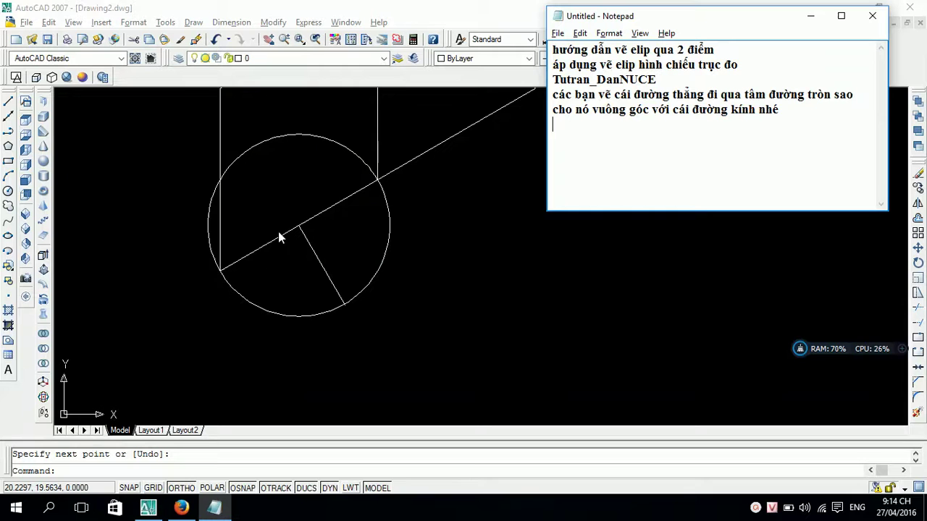
Step: Draw a circle centred at the middle line/slanted edge intersection, through the perpendicular line's end
left_click(482, 196)
scroll(322, 210, "up", 4)
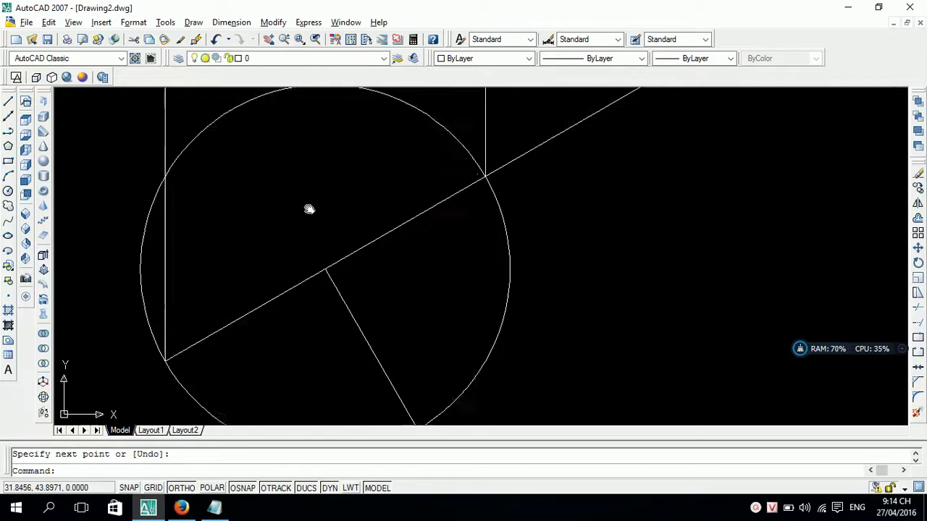
scroll(330, 217, "down", 3)
middle_click_drag(329, 217, 327, 265)
key("Return")
type("cc")
key("Return")
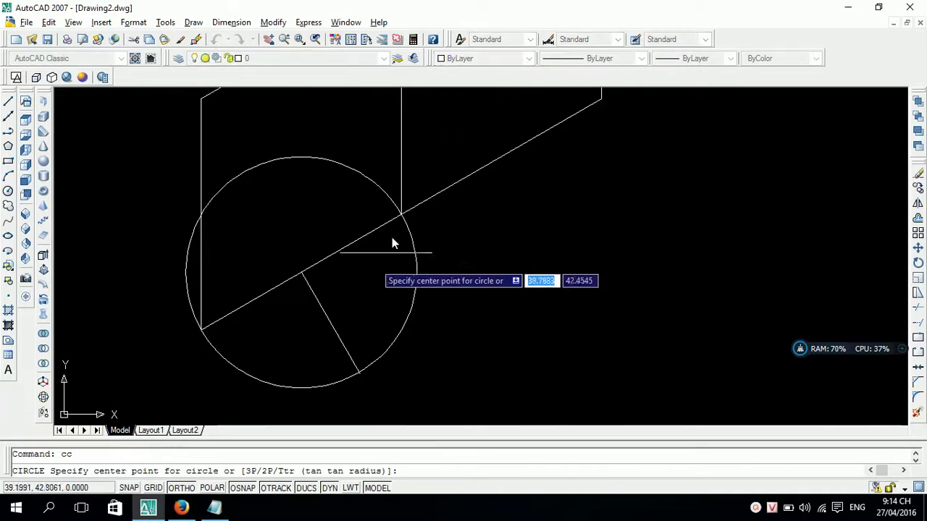
left_click(400, 217)
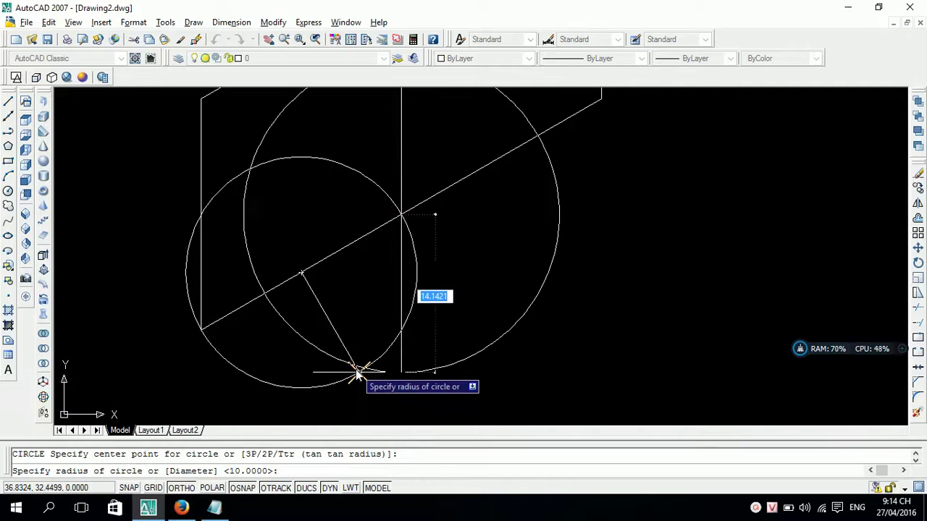
scroll(356, 371, "up", 1)
scroll(355, 372, "up", 2)
scroll(338, 271, "up", 2)
scroll(342, 189, "up", 2)
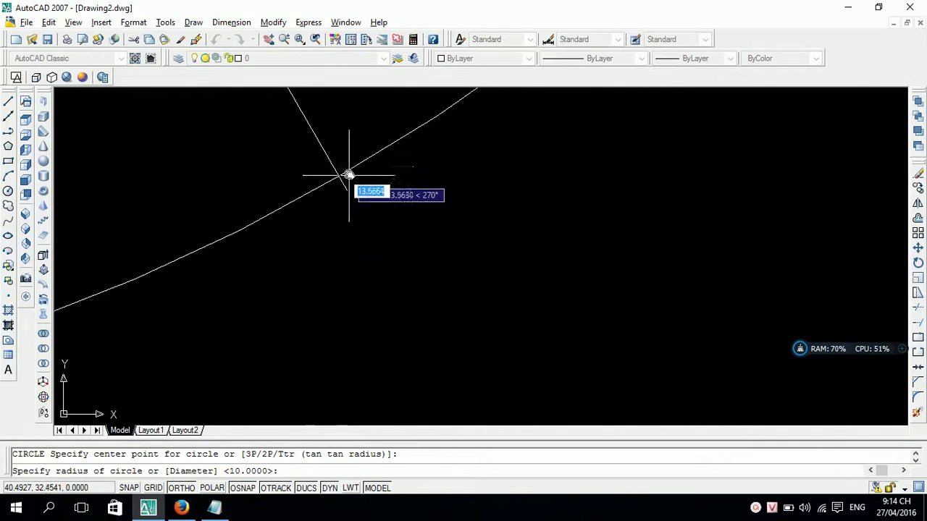
left_click(342, 172)
scroll(341, 172, "down", 3)
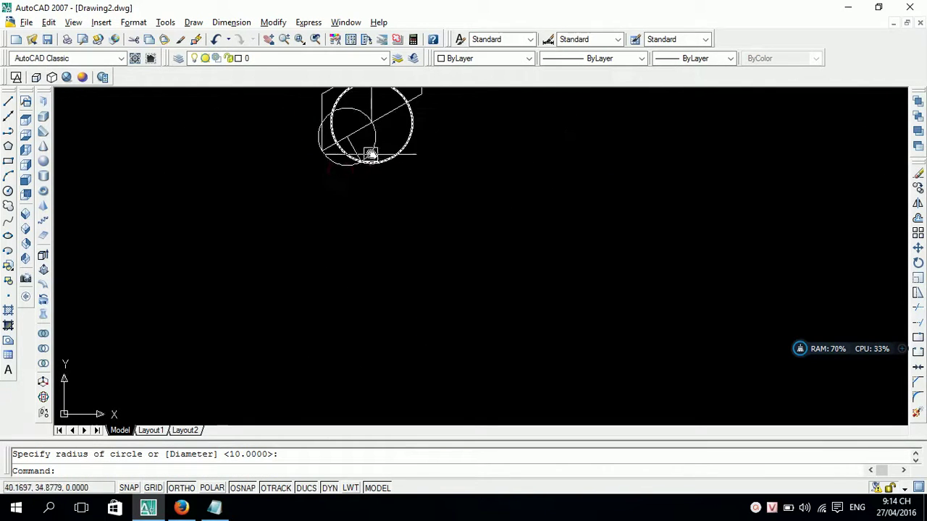
scroll(364, 259, "down", 2)
middle_click_drag(364, 260, 465, 267)
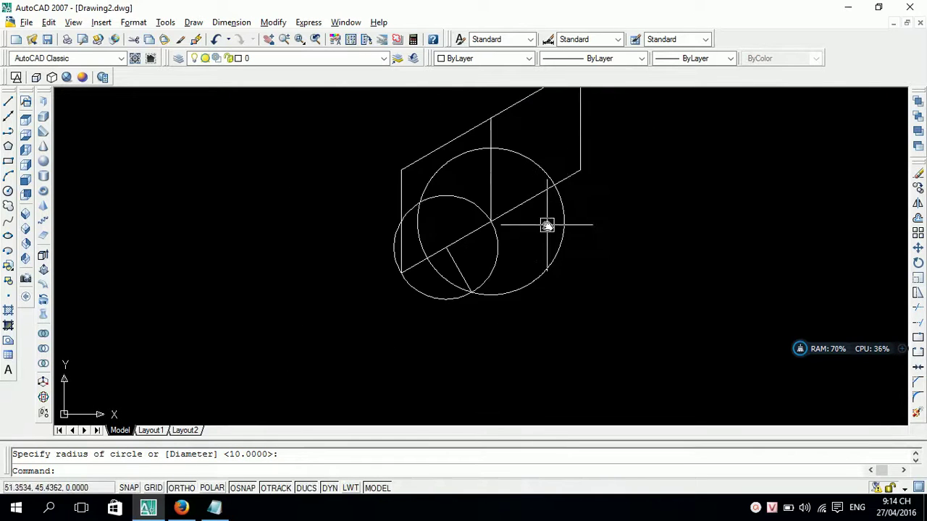
Step: Copy the left edge line to two spots, including where the arc meets the diagonal
type("co")
key("Return")
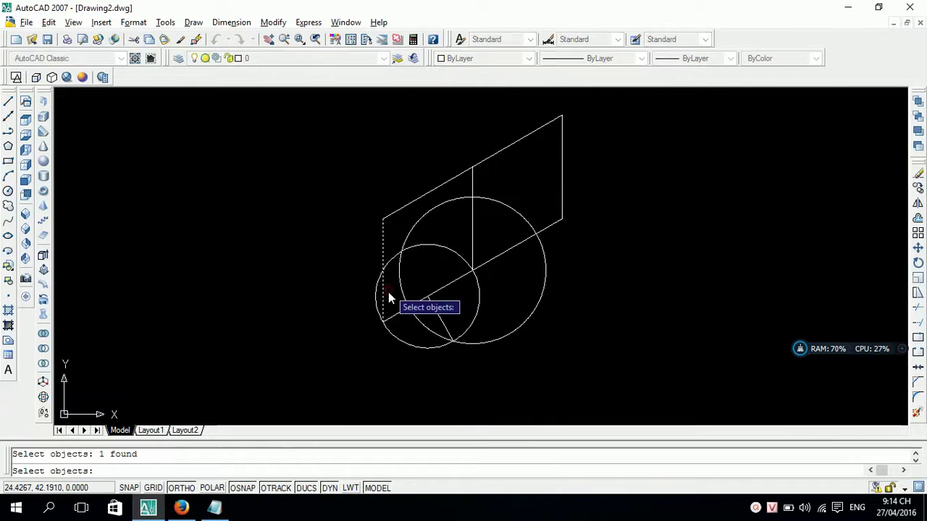
key("Return")
left_click(383, 319)
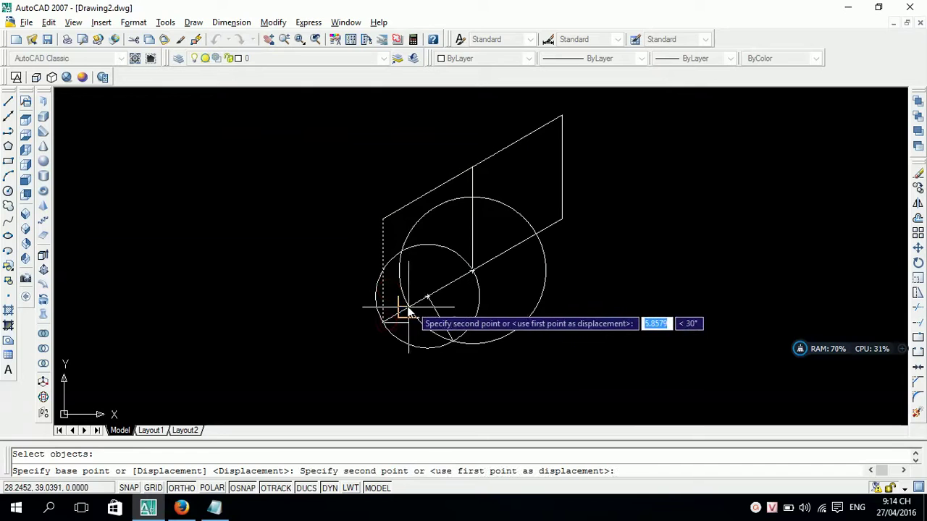
scroll(407, 311, "up", 3)
left_click(403, 321)
scroll(458, 313, "up", 2)
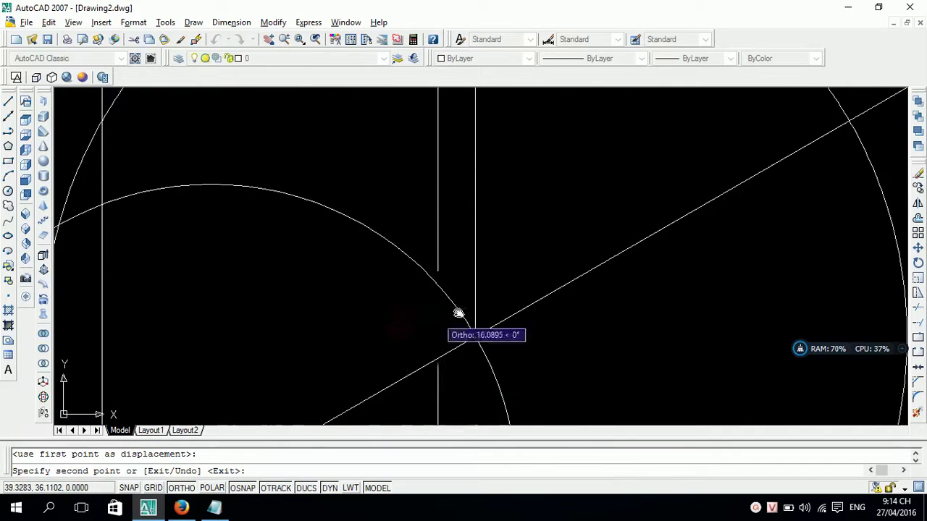
middle_click_drag(458, 313, 503, 364)
left_click(629, 287)
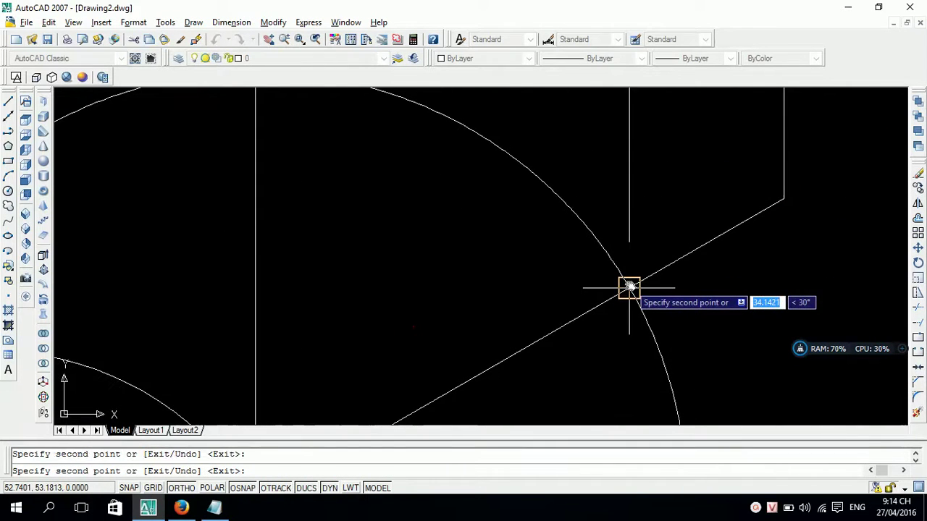
key("Return")
scroll(630, 287, "down", 5)
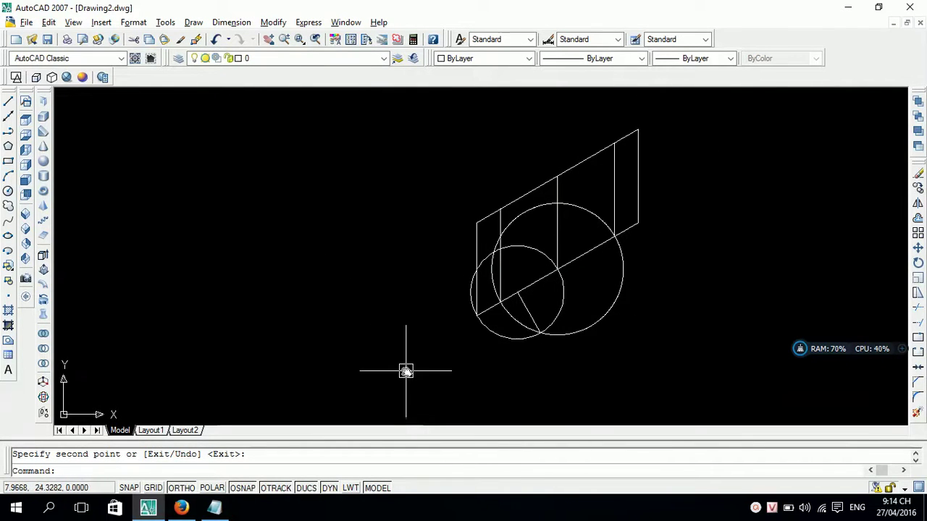
scroll(540, 234, "up", 3)
middle_click_drag(338, 296, 355, 207)
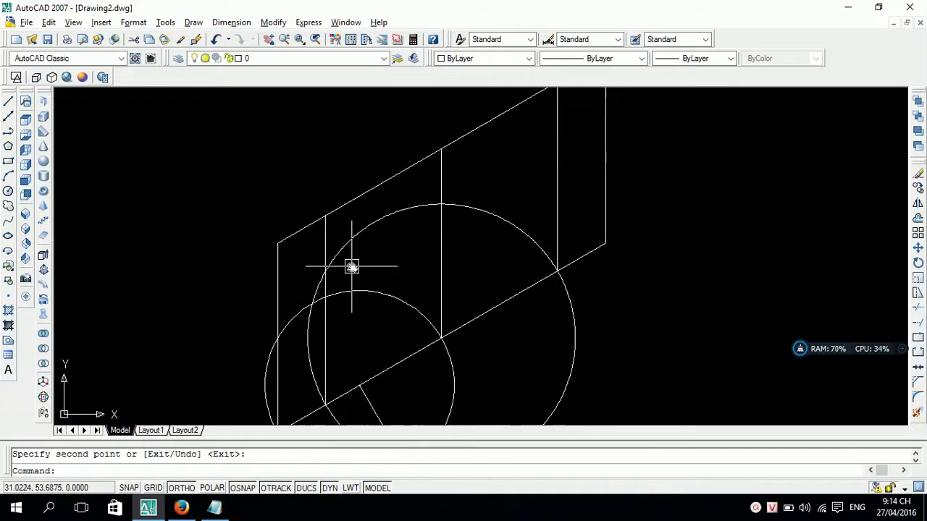
scroll(376, 278, "down", 1)
scroll(460, 268, "up", 2)
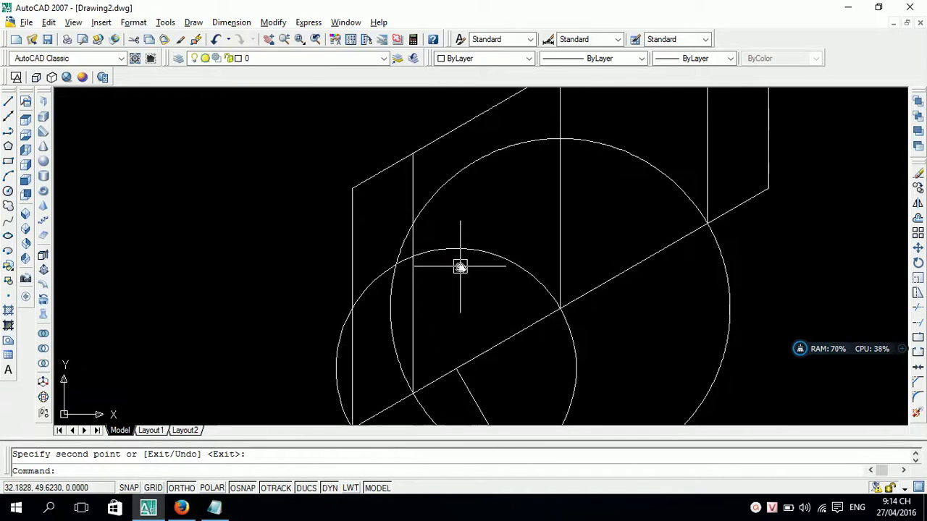
key("Escape")
Step: Draw a line from the parallelogram corner to the vertical centre line, then up to the apex
type("l")
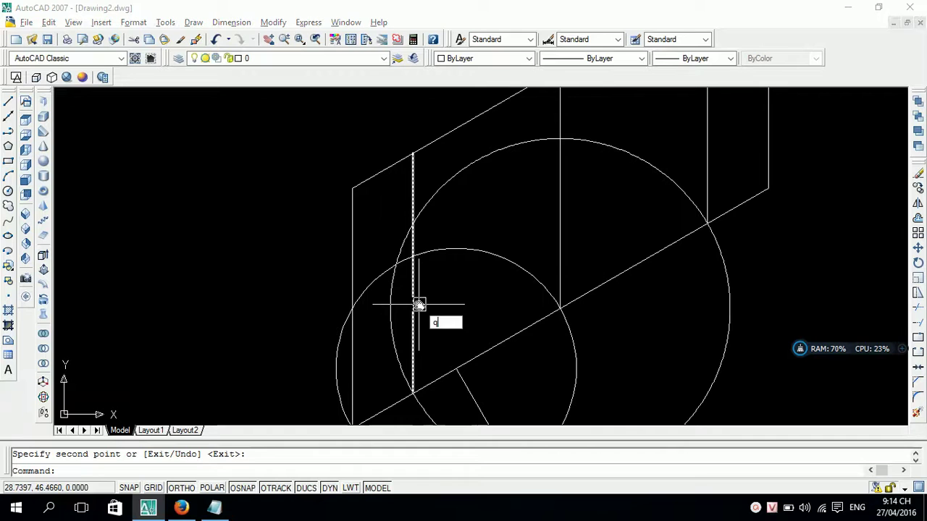
key("Return")
left_click(352, 188)
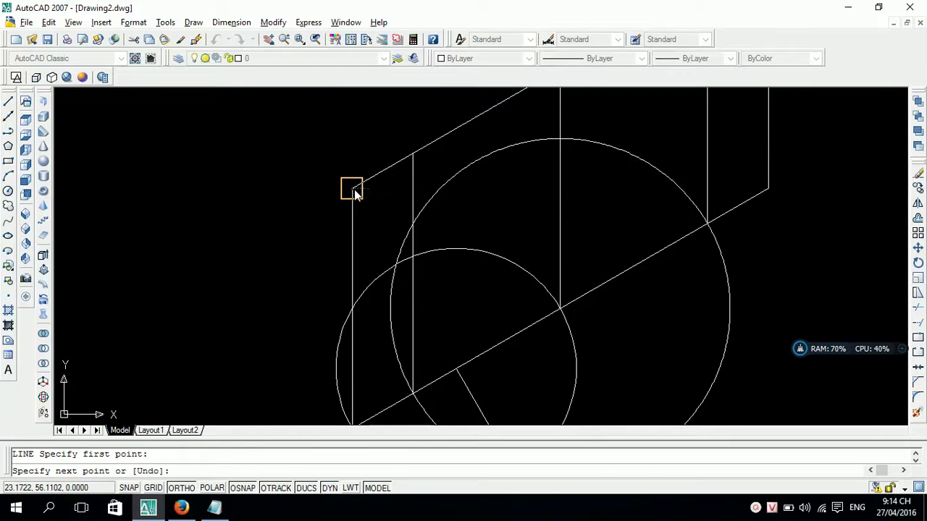
left_click(558, 309)
middle_click_drag(676, 166, 637, 252)
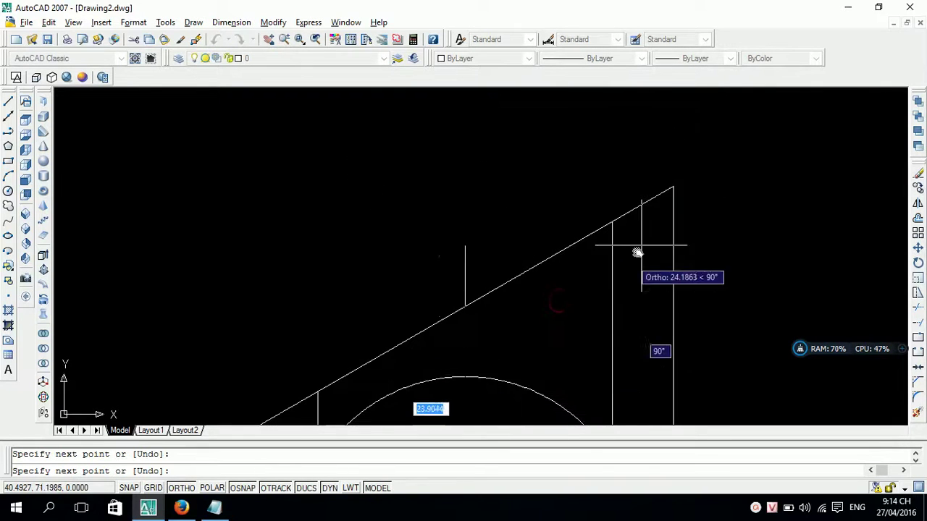
left_click(673, 187)
key("Return")
middle_click_drag(619, 290, 616, 182)
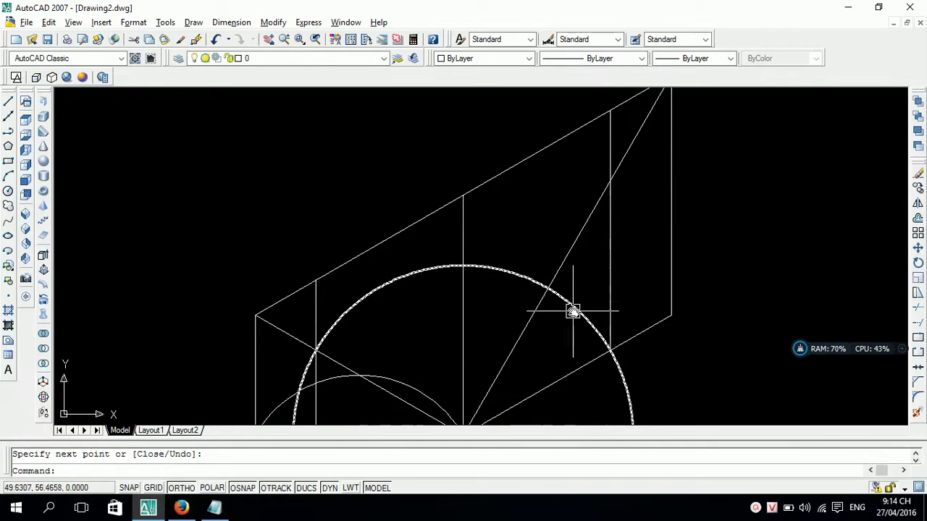
Step: Start a polyline at the line endpoint and run it to the upper intersection
left_click(193, 21)
mouse_move(209, 205)
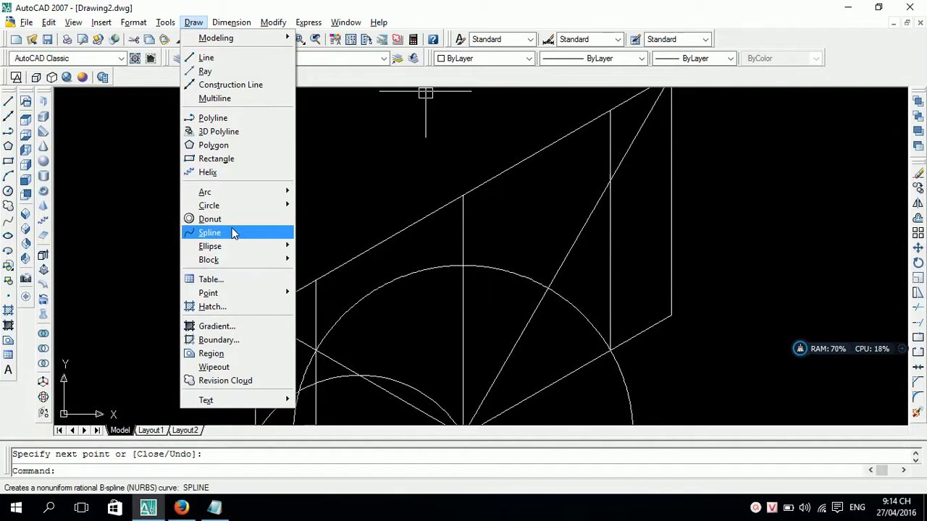
left_click(269, 118)
middle_click_drag(275, 123, 116, 65)
left_click(511, 258)
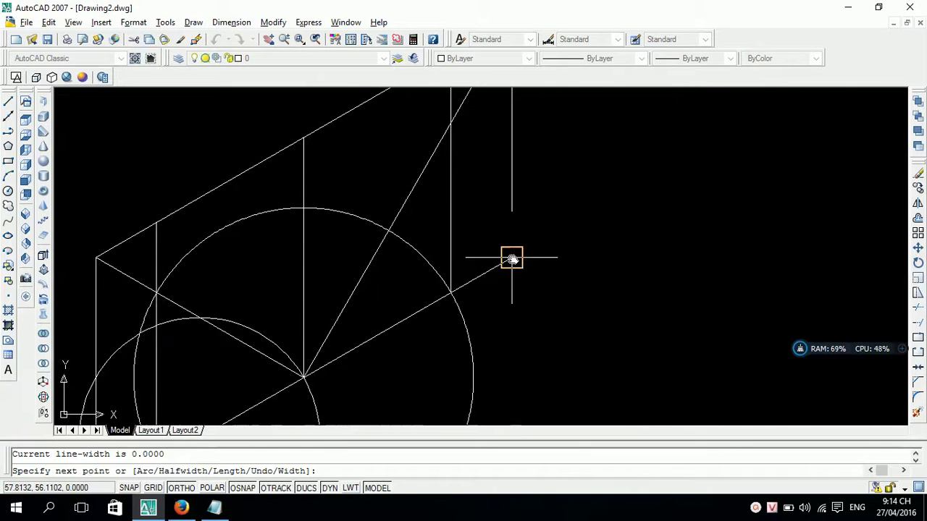
left_click(450, 125)
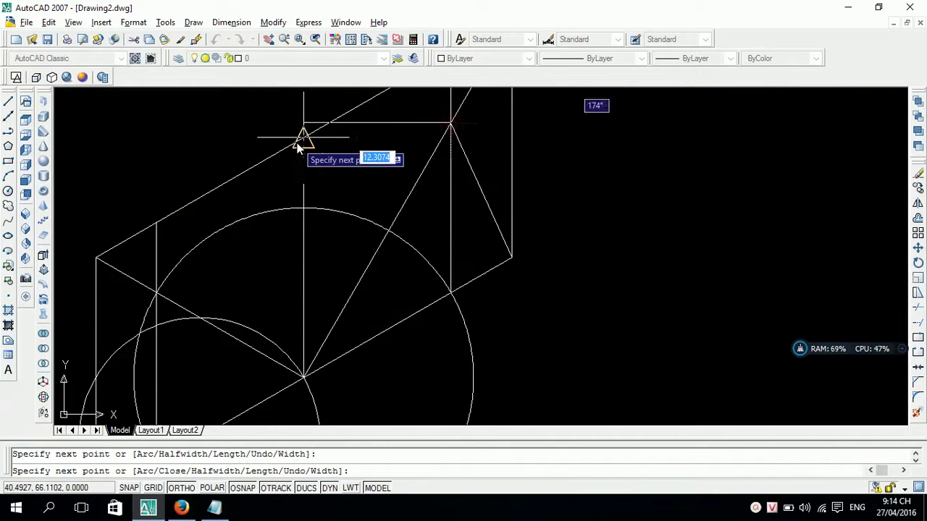
Step: Continue the polyline through the lower intersections to the circle and finish it
scroll(166, 296, "up", 3)
middle_click_drag(166, 296, 269, 217)
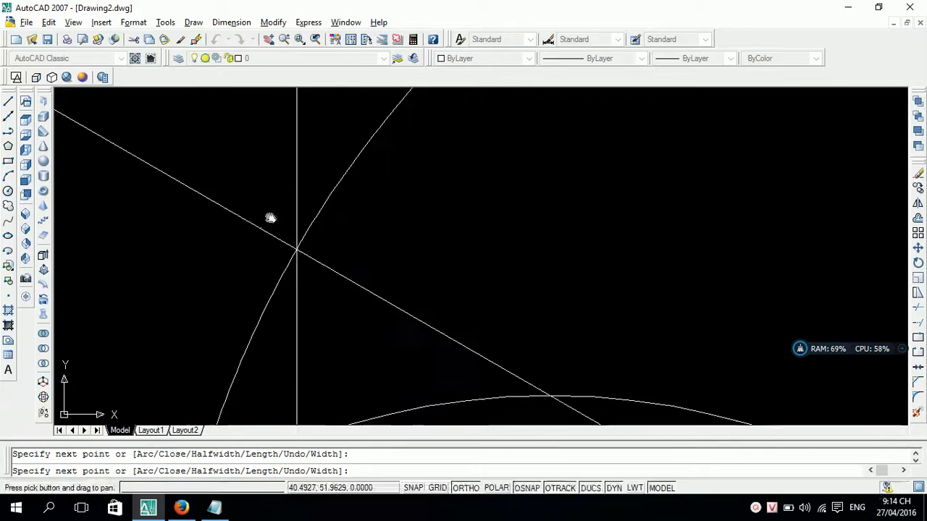
mouse_move(295, 254)
middle_mouse_down()
mouse_move(225, 237)
mouse_move(325, 234)
mouse_move(320, 192)
mouse_move(336, 288)
mouse_move(393, 184)
mouse_move(388, 235)
mouse_move(449, 234)
middle_mouse_up()
scroll(389, 235, "down", 5)
scroll(414, 242, "up", 3)
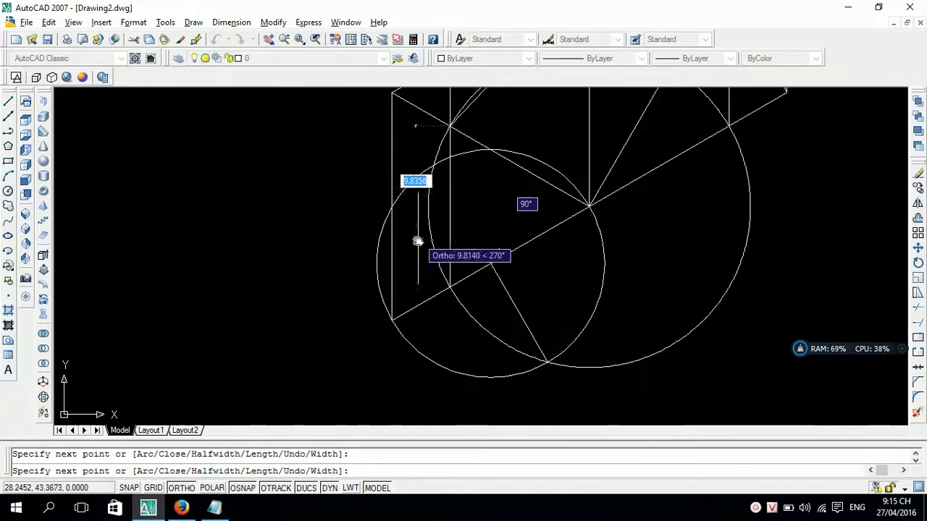
scroll(387, 322, "up", 2)
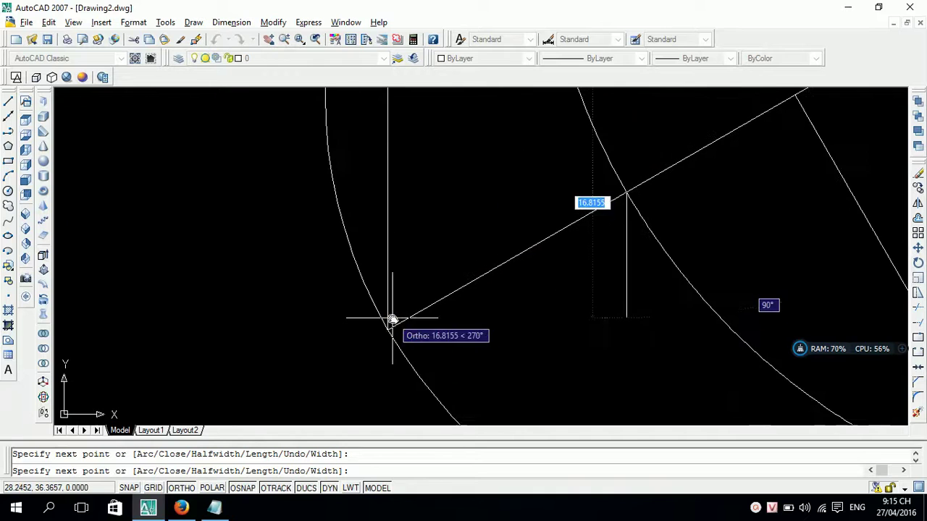
left_click(388, 329)
key("Return")
scroll(463, 260, "down", 2)
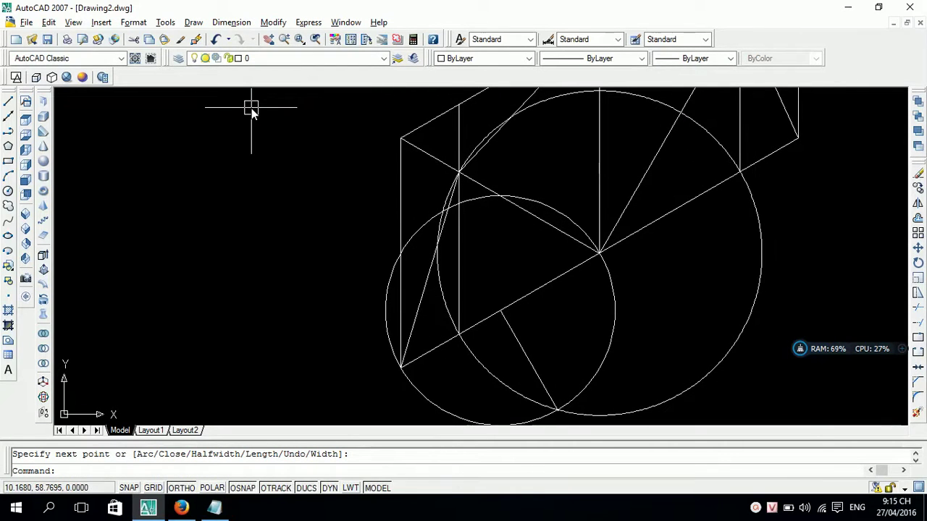
Step: Apply PEDIT's Fit option to the traced polyline, turning it into a curved ellipse arc
type("pedit")
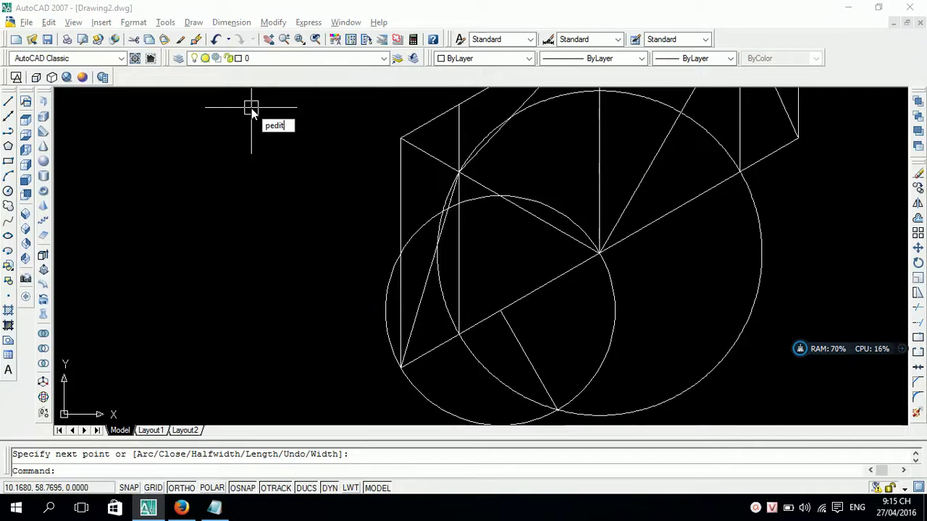
key("Return")
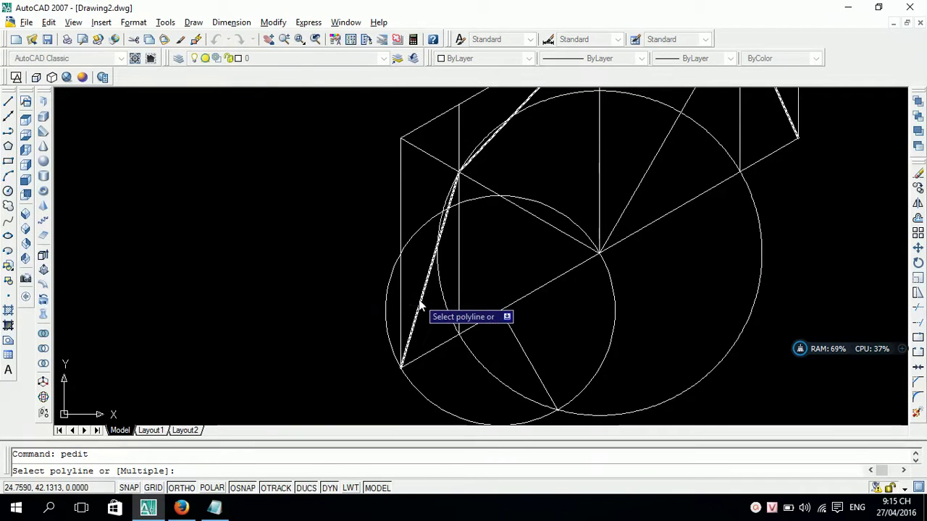
left_click(419, 299)
type("f")
key("Return")
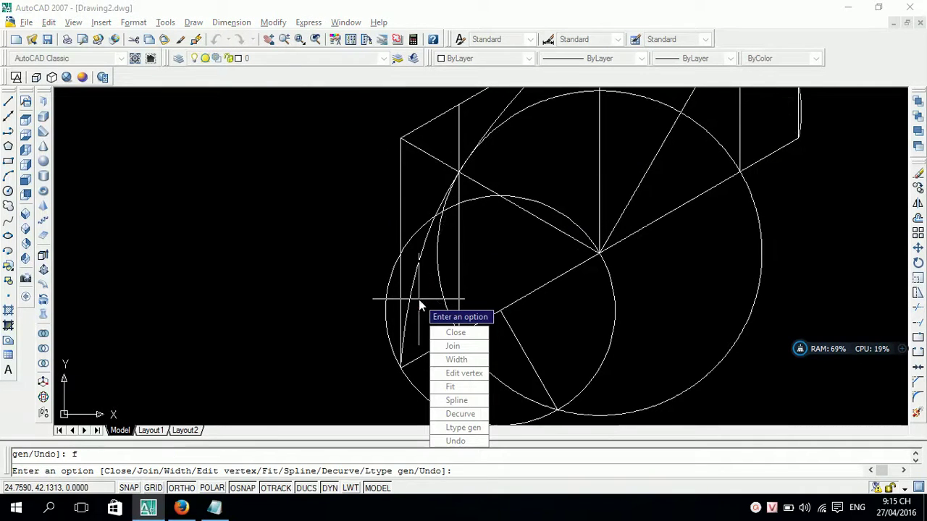
key("Return")
scroll(419, 300, "down", 5)
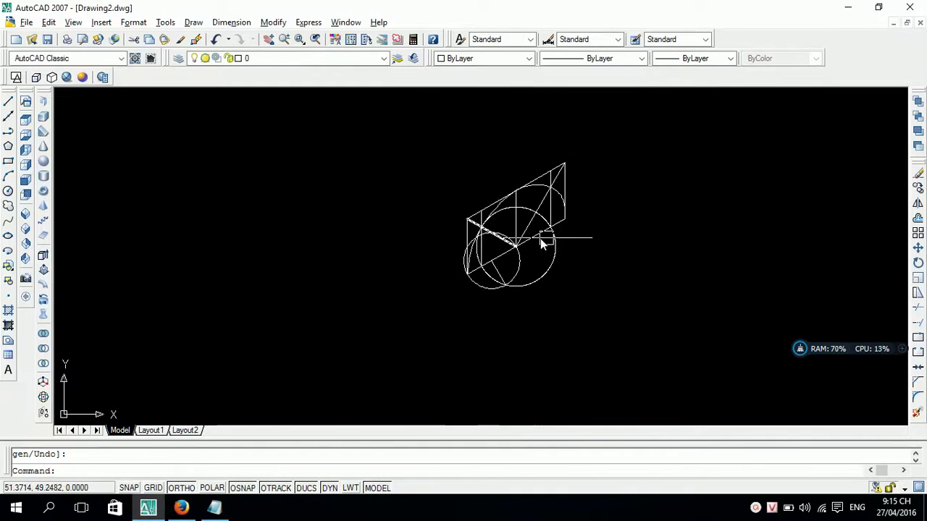
Step: Window-select and delete the construction objects, then a leftover construction line
left_click(610, 284)
left_click(482, 288)
key("Delete")
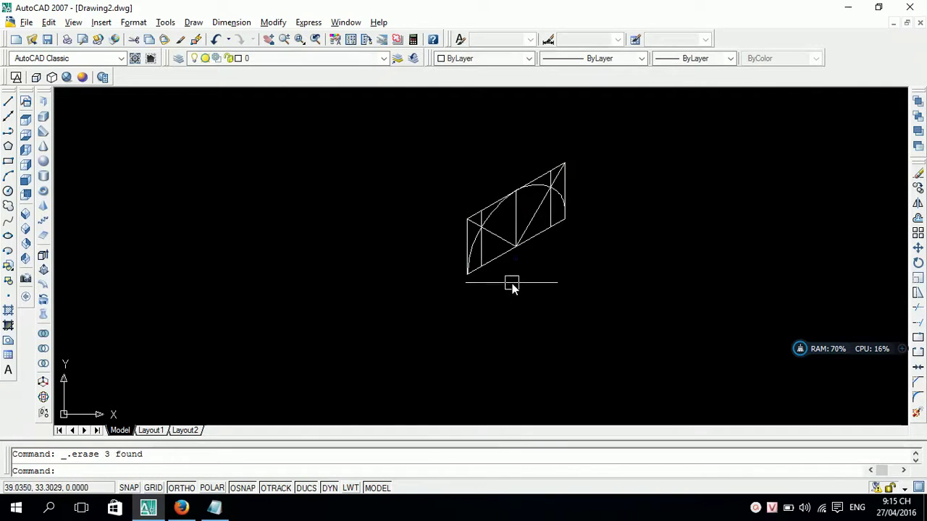
left_click(513, 285)
left_click(529, 231)
left_click(500, 247)
key("Delete")
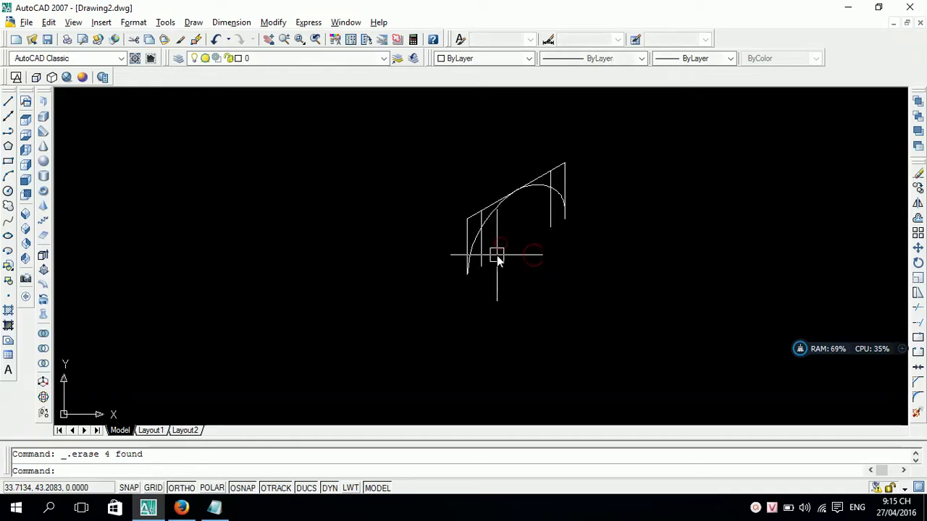
Step: Delete the remaining top-right construction lines beside the arc with a crossing window
left_click(484, 268)
left_click(569, 273)
left_click(618, 160)
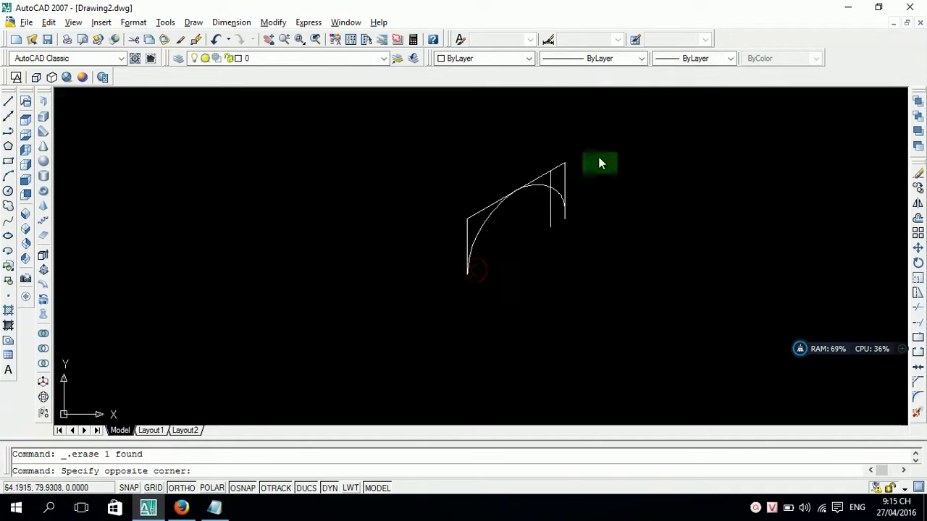
left_click(554, 178)
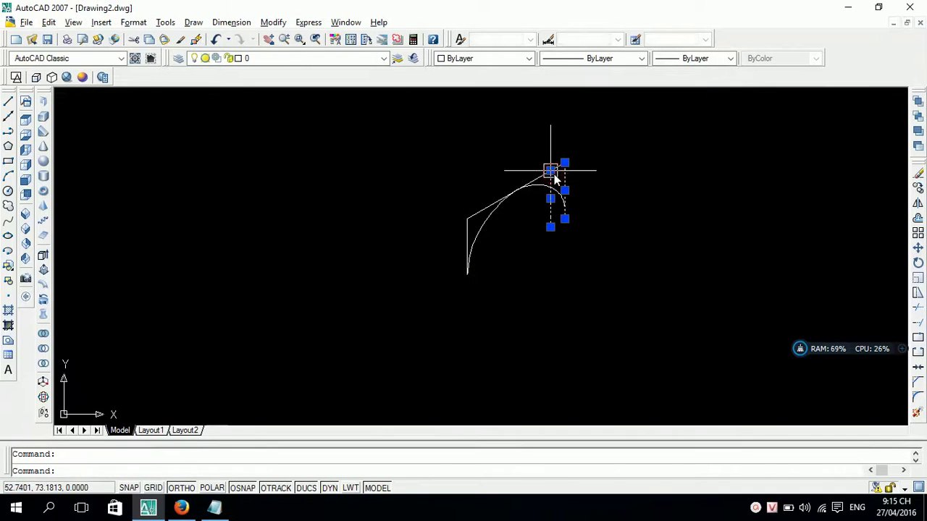
key("Delete")
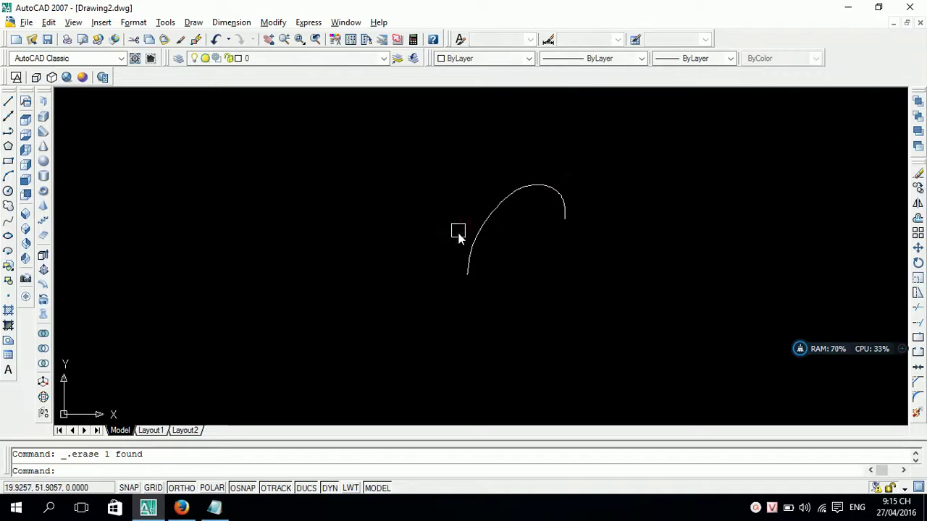
scroll(457, 233, "up", 3)
scroll(515, 182, "up", 2)
scroll(407, 209, "down", 3)
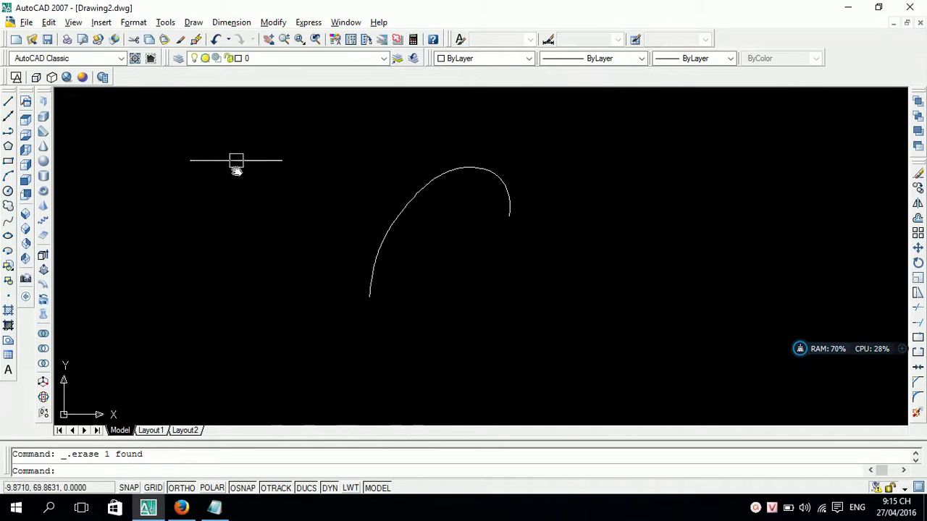
Step: Select the arc to confirm it is one curve, then bring Notepad forward
left_click(627, 232)
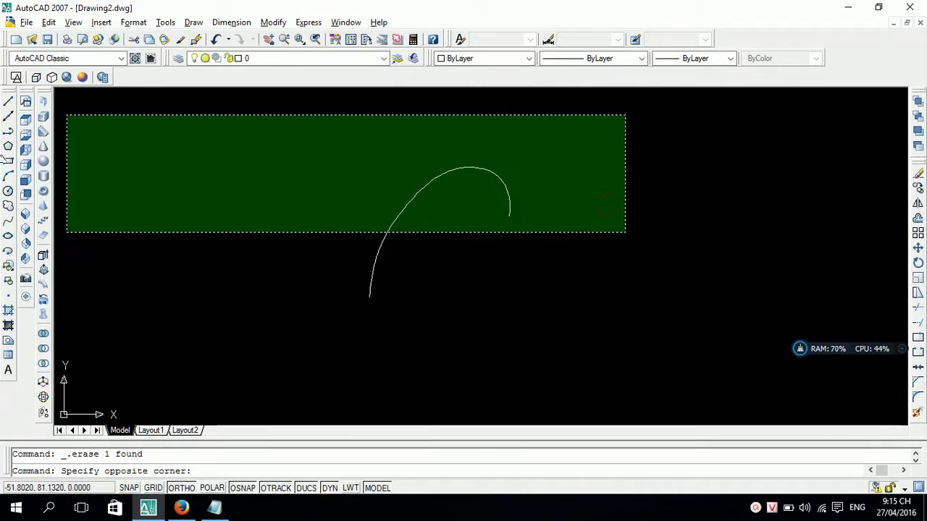
middle_click_drag(231, 368, 256, 368)
left_click(540, 302)
left_click_drag(601, 319, 283, 155)
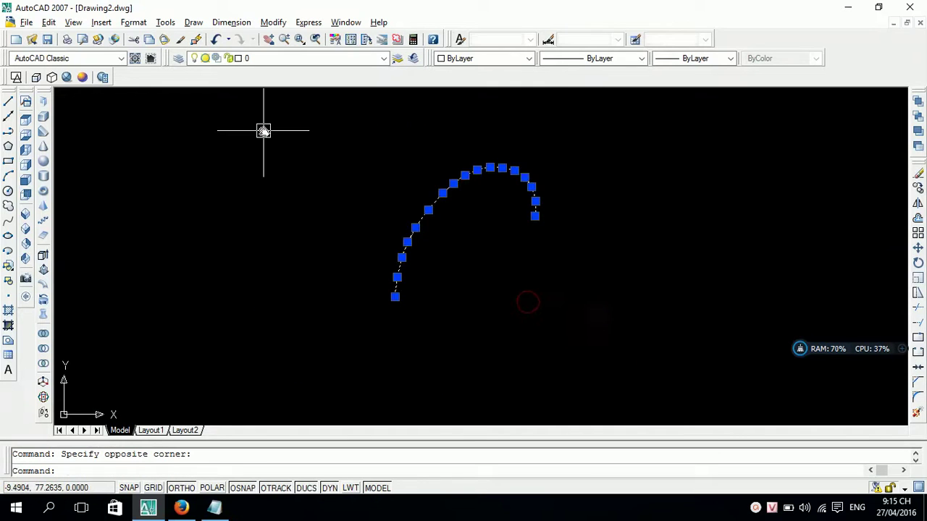
key("Escape")
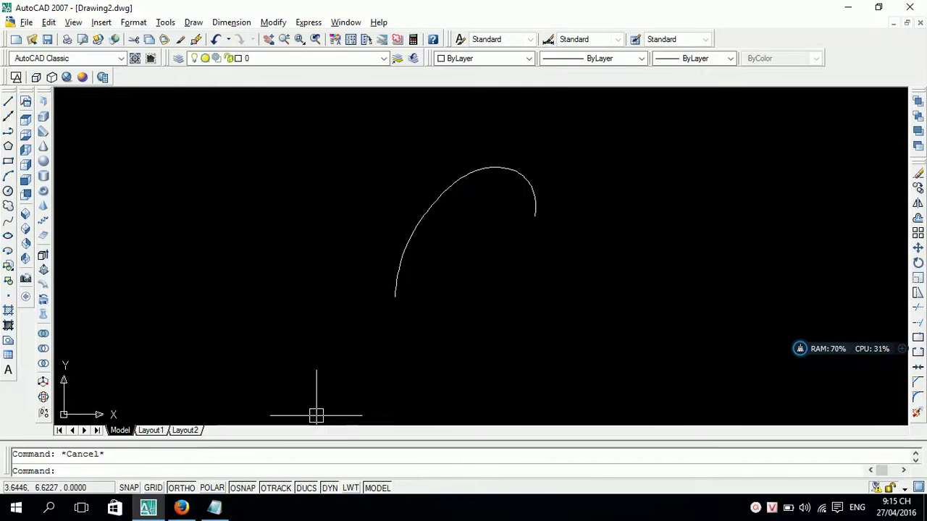
left_click(215, 508)
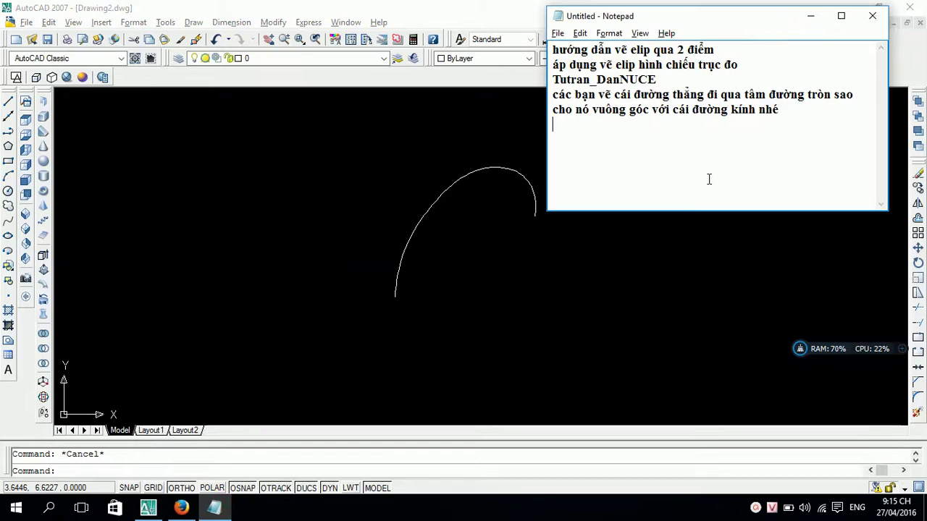
Step: Finish the note's ellipse line ('…ong elip nhé') and add a short follow-up line
type("xong eli")
type("p nhé")
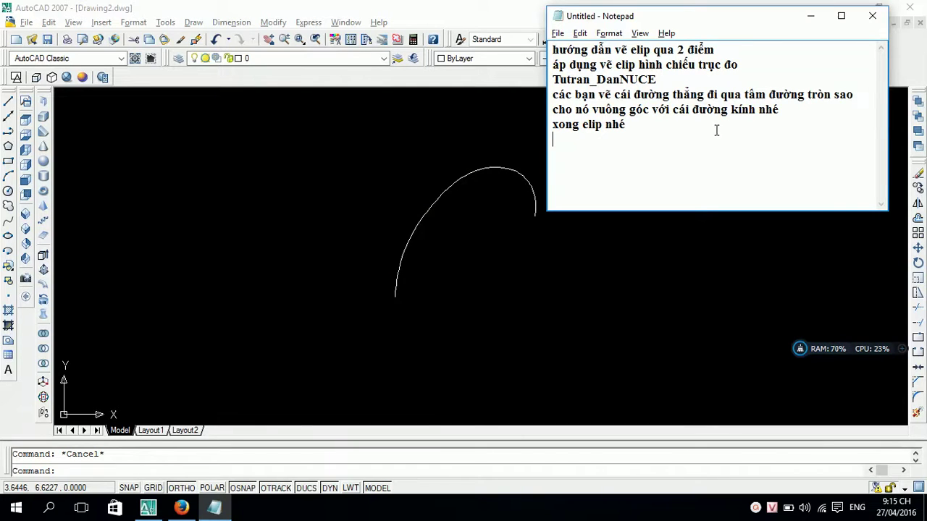
left_click(537, 211)
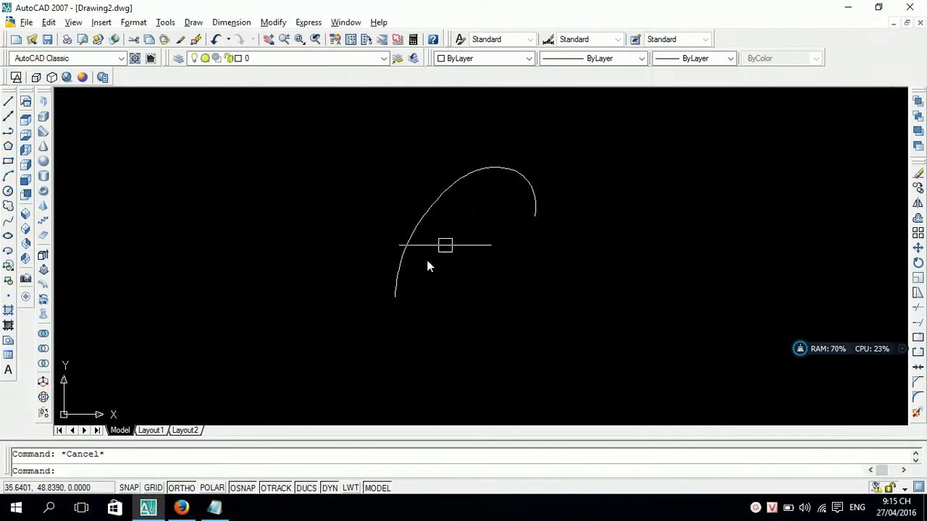
left_click(216, 510)
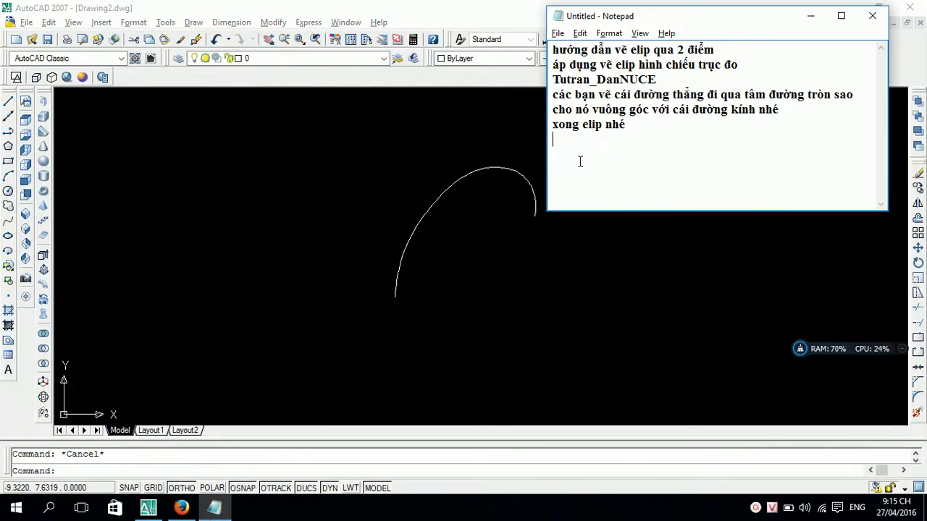
type("bây giowf la")
type("ại từ")
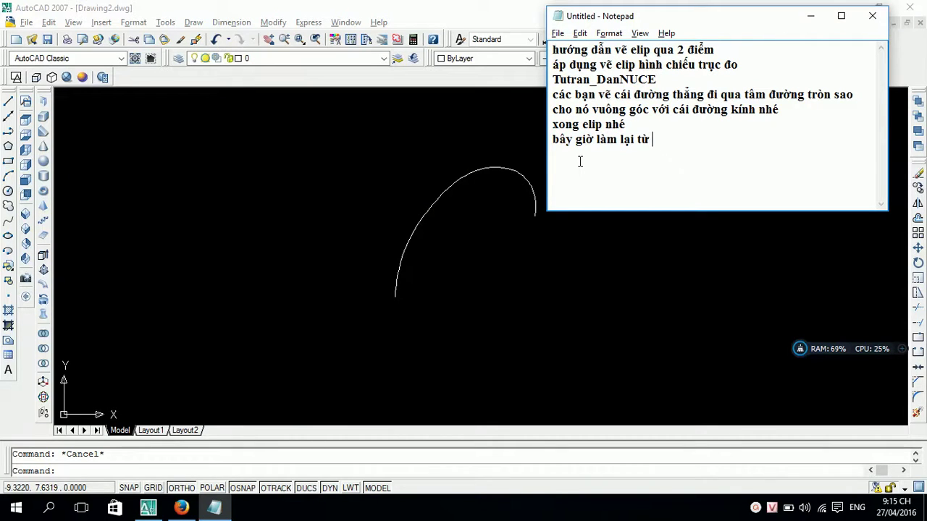
type("đâ")
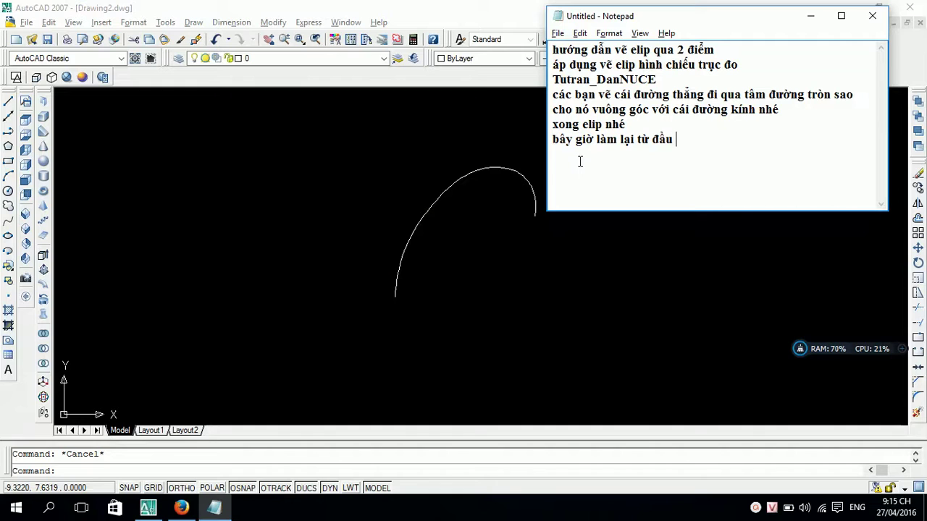
key("BackSpace")
type("nhé")
key("Return")
Step: Note that modified commands are used and the redo will include illustrations
type("ch")
type("ú y")
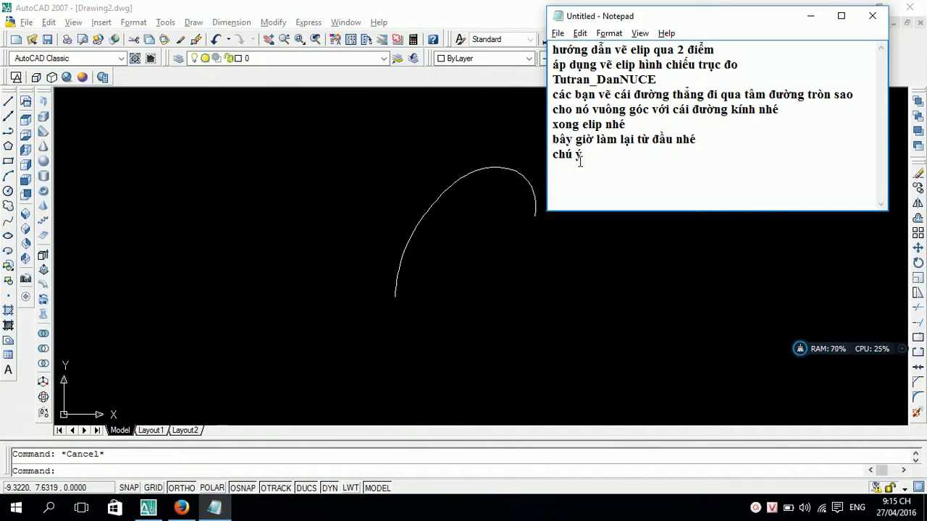
type(" ra")
type(" m")
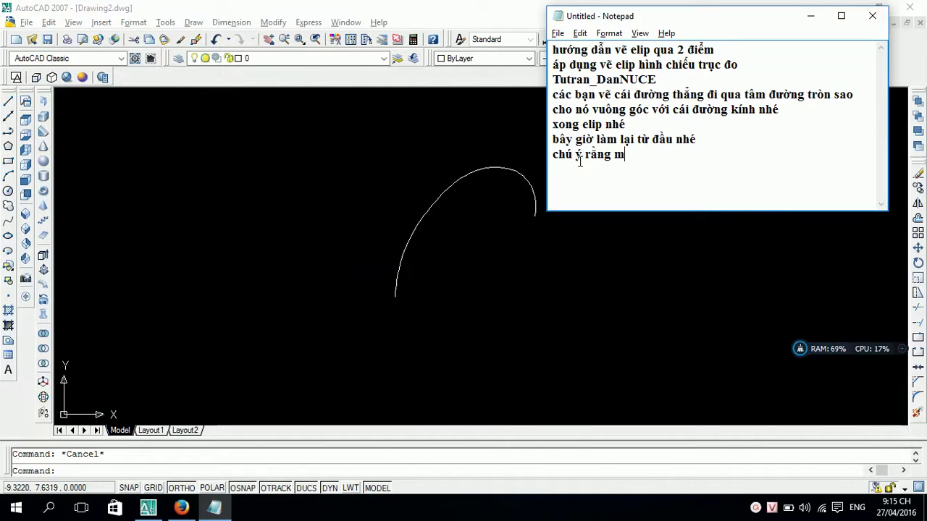
type("ình dùng lê")
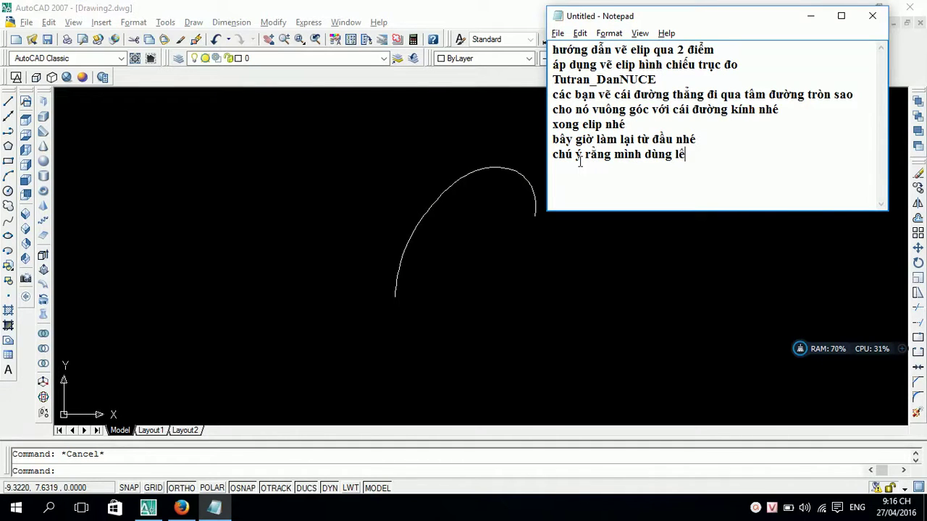
key("BackSpace")
type("ệnh đã chinh")
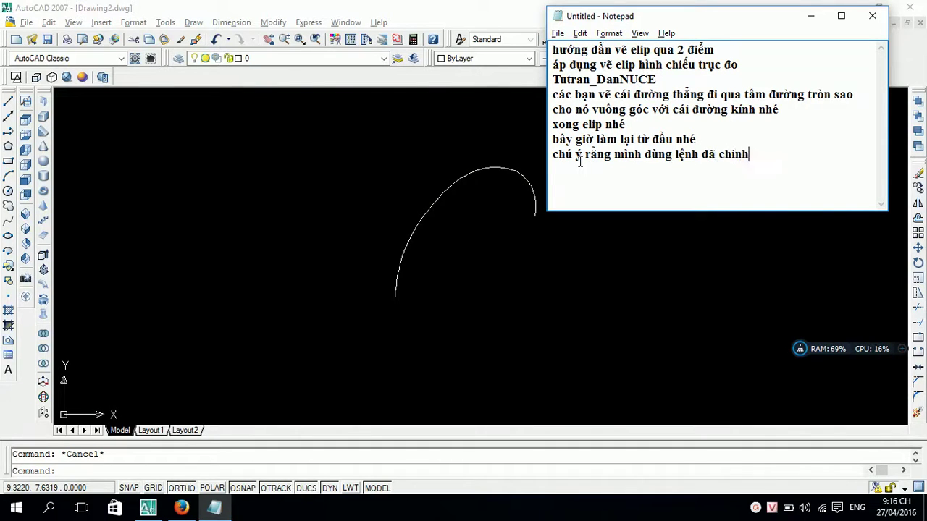
type("su")
type("n nó sẽ")
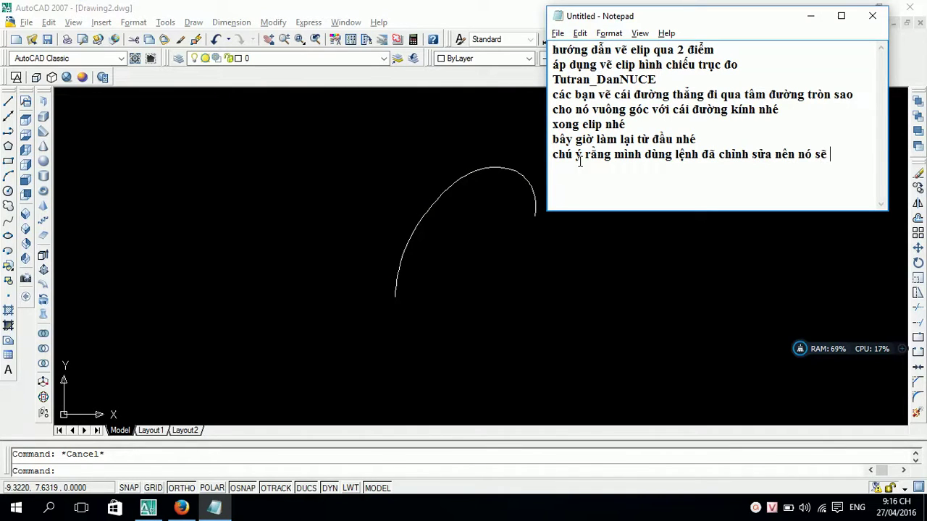
type(" khac")
type(" v")
type("ới le")
type(" g")
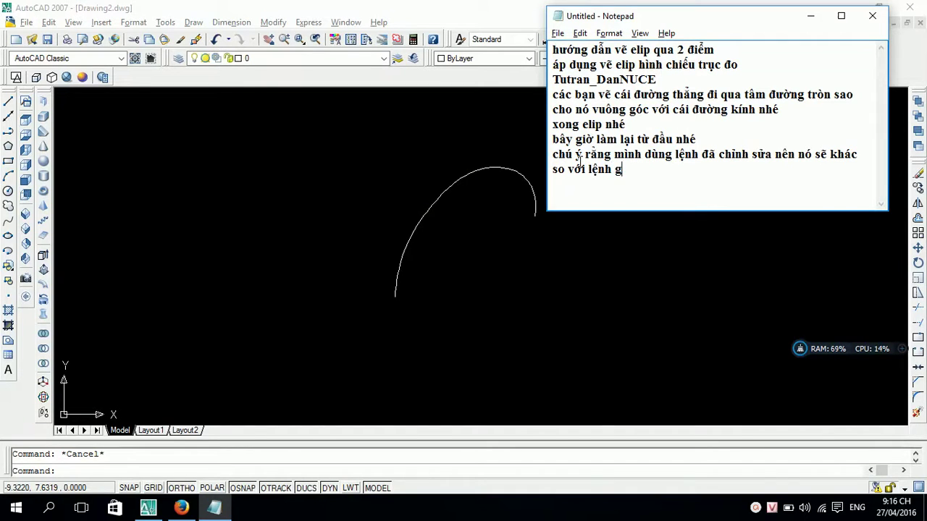
type("ốc nhưng m")
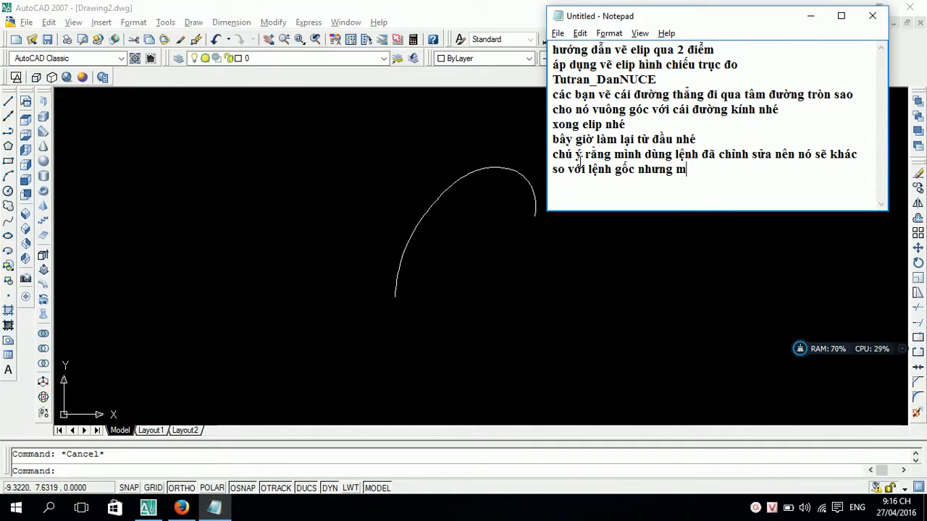
type("à nhưng")
type(" lệnh")
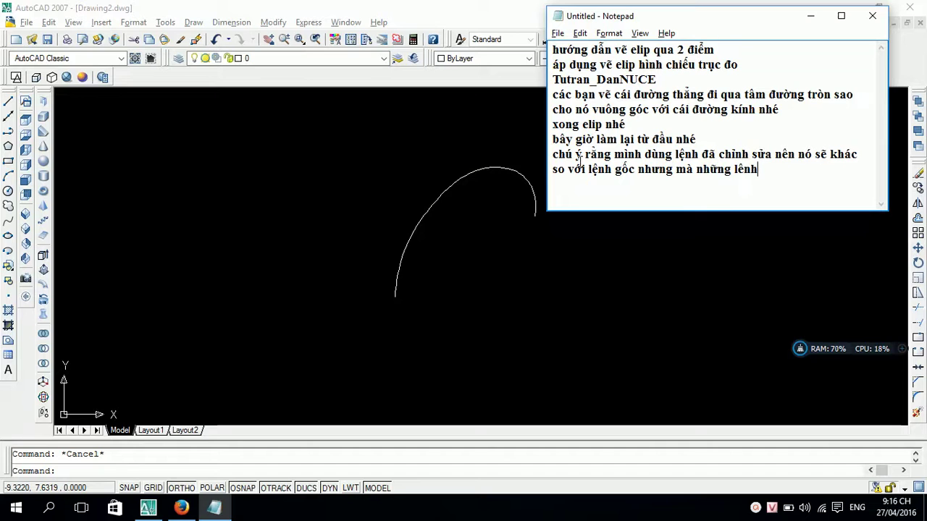
type(" mình dung k")
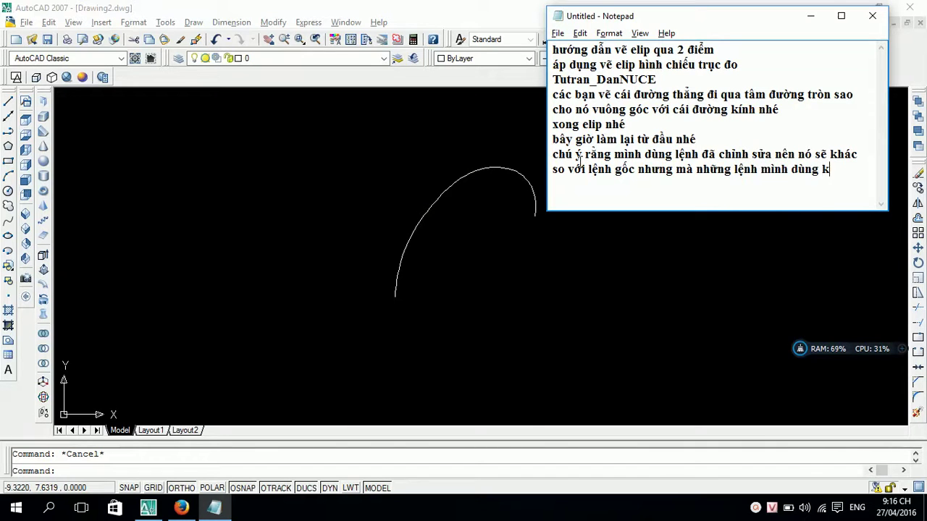
type("hac là cơ")
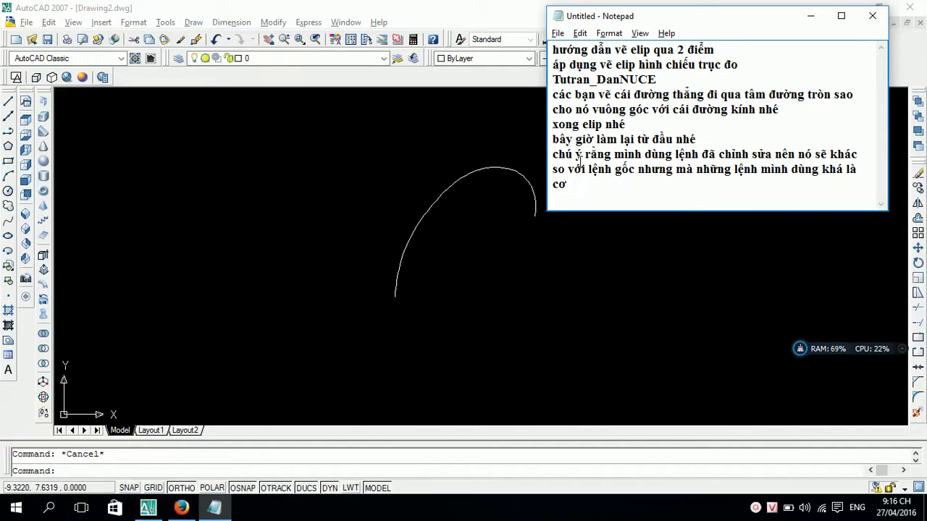
type(" ban")
type("ên các")
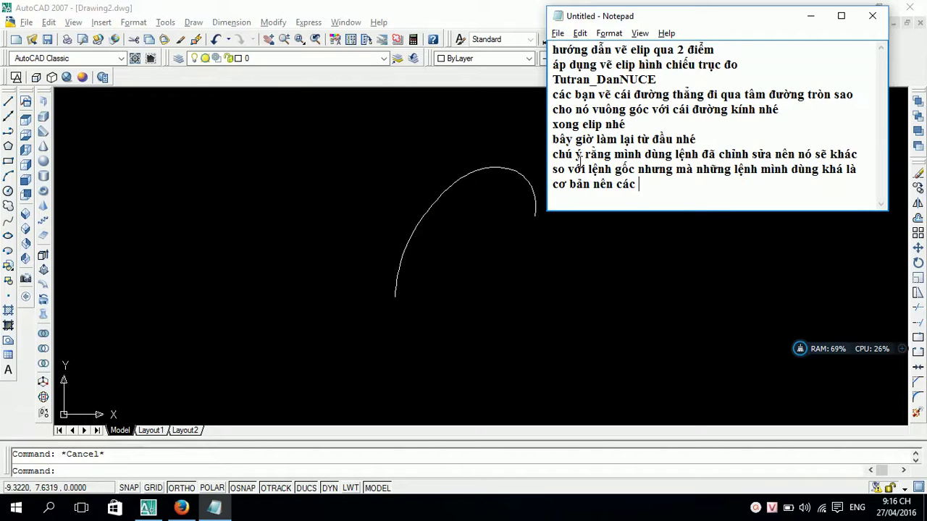
type("bạn có")
type(" thể")
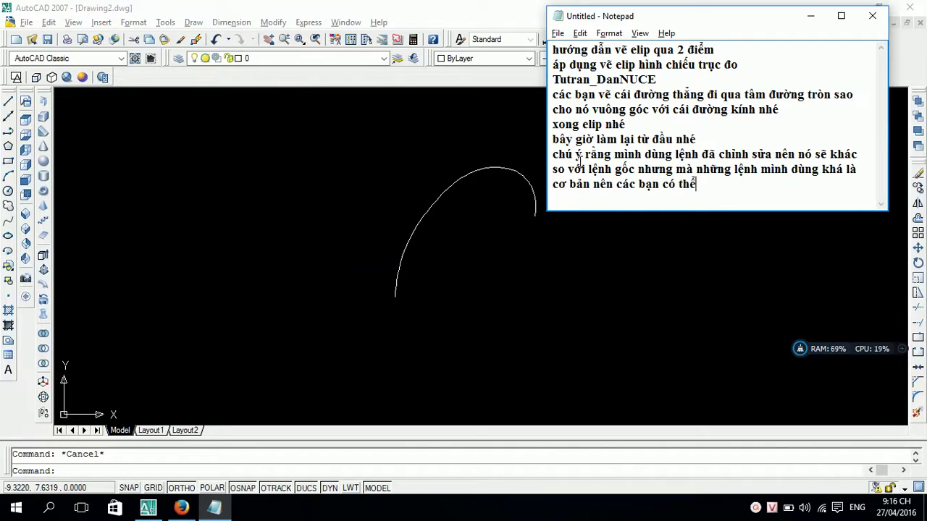
type("ê")
type("da")
type("n")
type("vi")
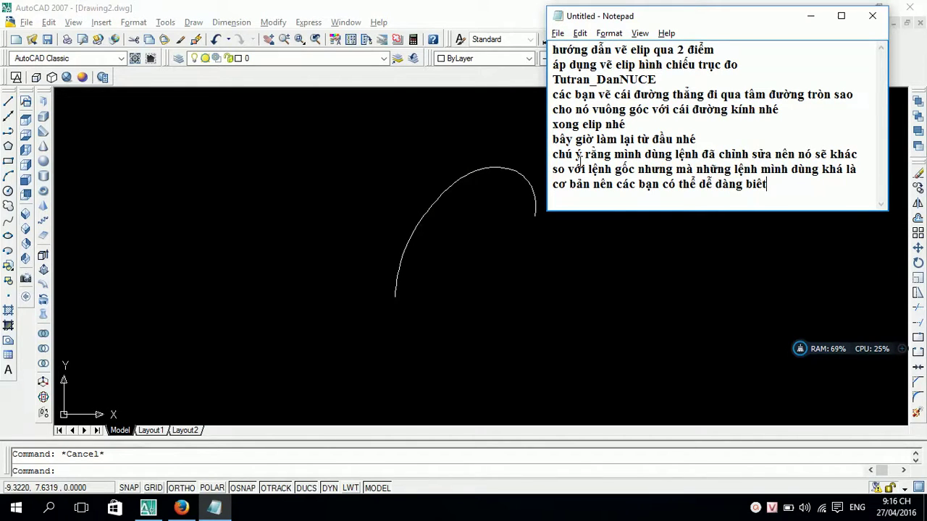
type("mìn")
type("h dùng")
type("nh")
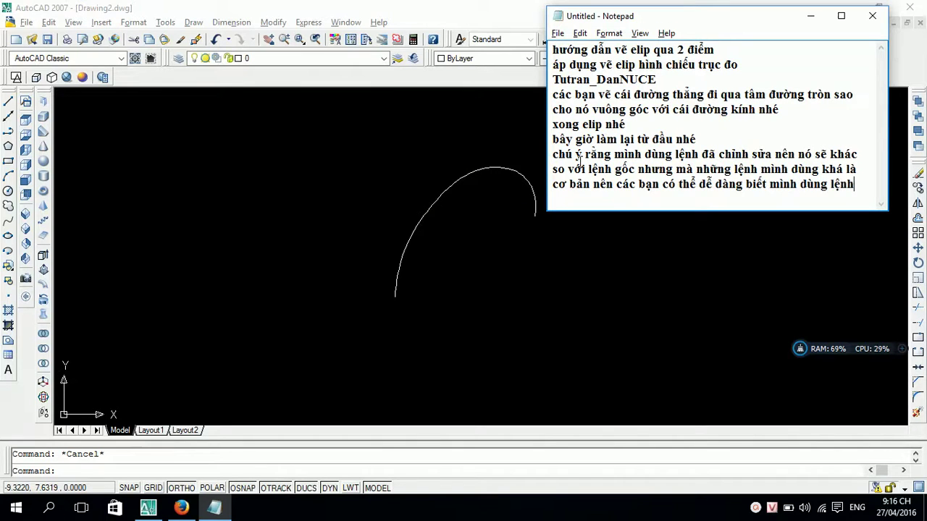
type(" gì")
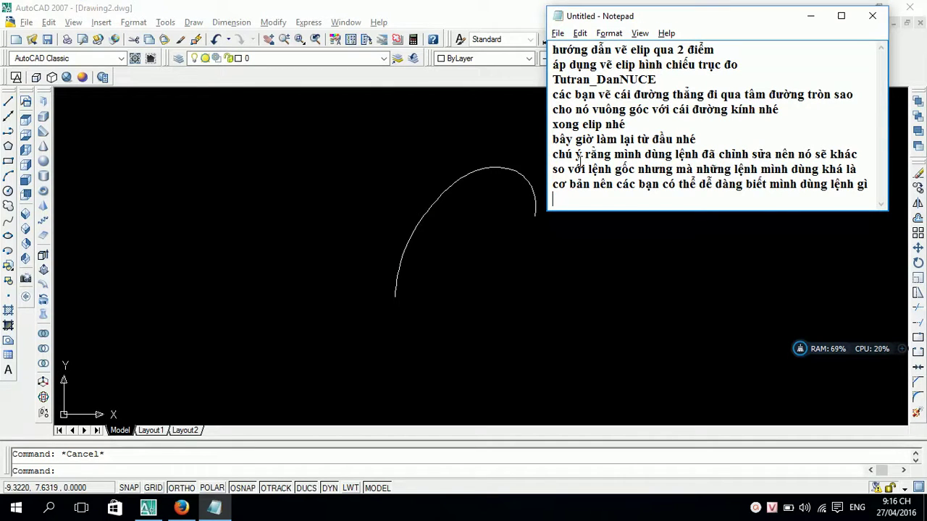
type("lại tu")
key("BackSpace")
key("BackSpace")
type("có minh h")
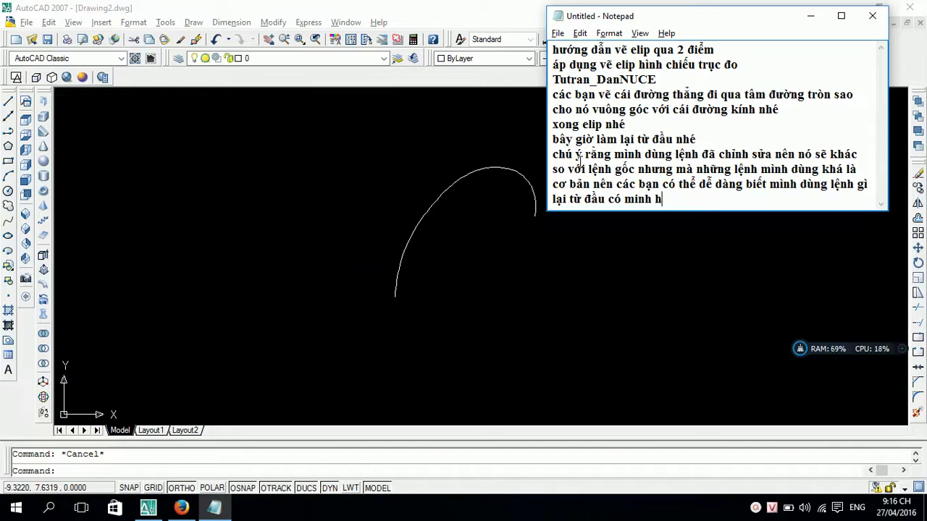
type("j v")
key("BackSpace")
type("à")
type(" có cả")
type(" chư")
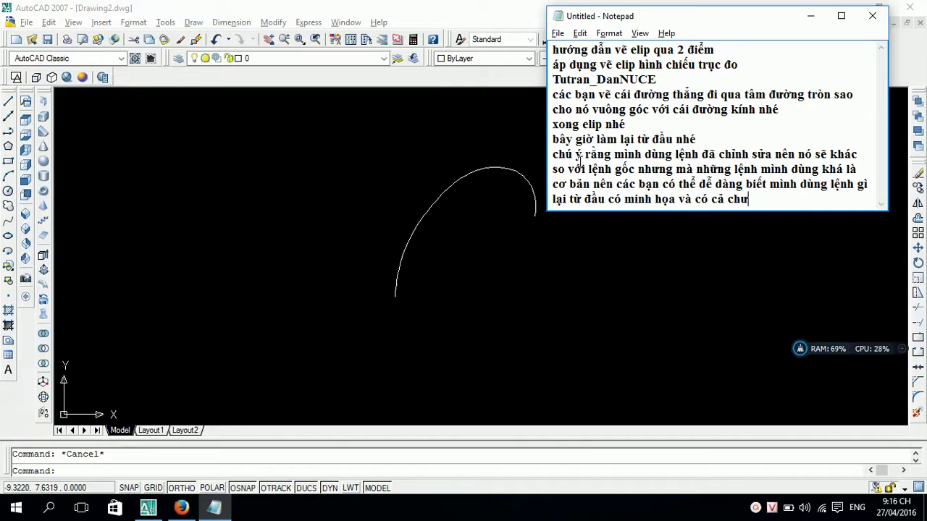
type("ơng")
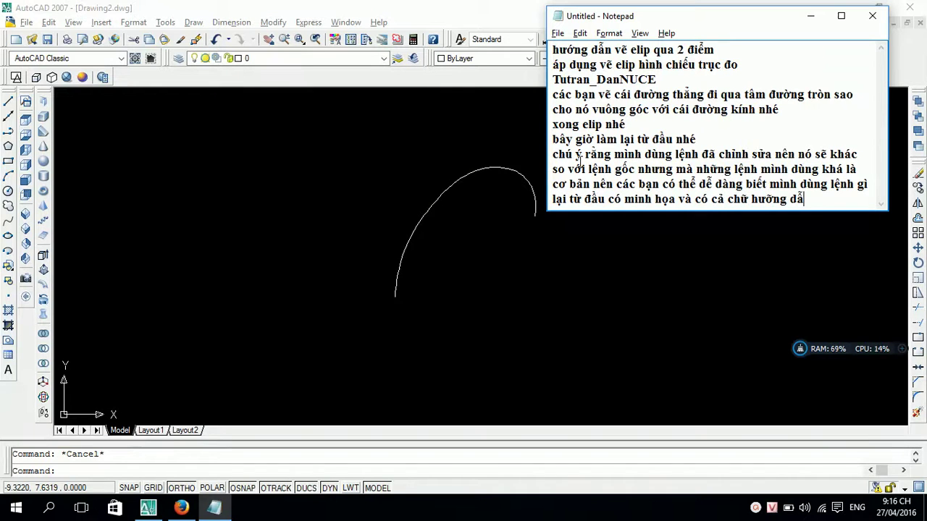
type(" nhé")
key("Return")
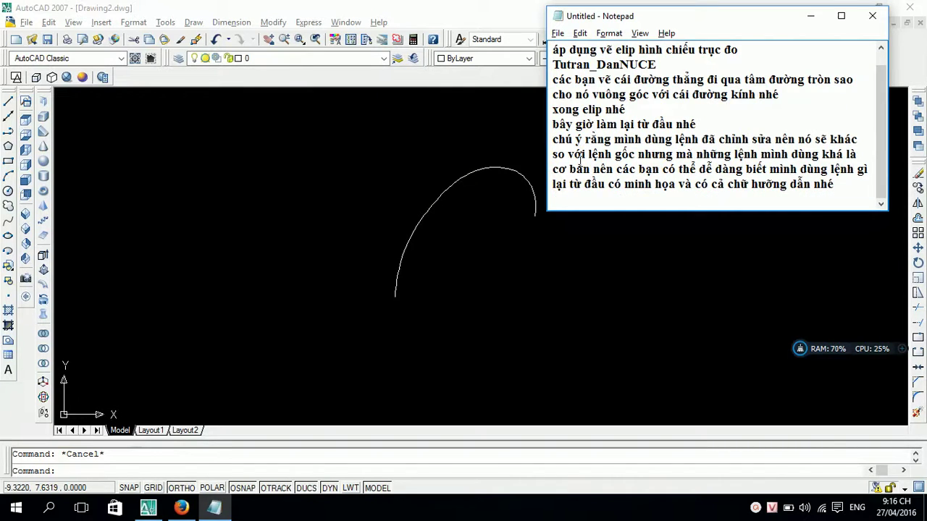
left_click(327, 166)
Step: Erase the old arc and draw a 40-unit horizontal line
left_click(542, 310)
left_click(410, 196)
key("Delete")
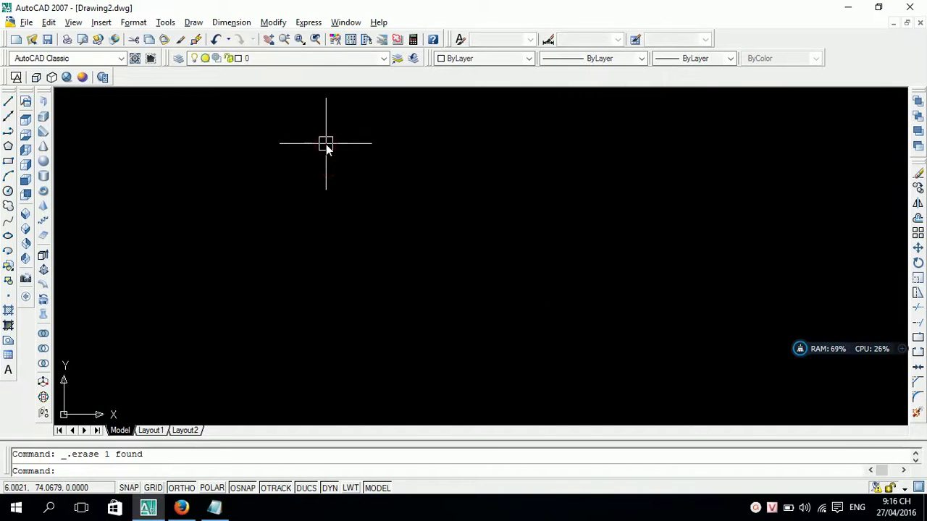
type("l")
key("Return")
left_click(289, 244)
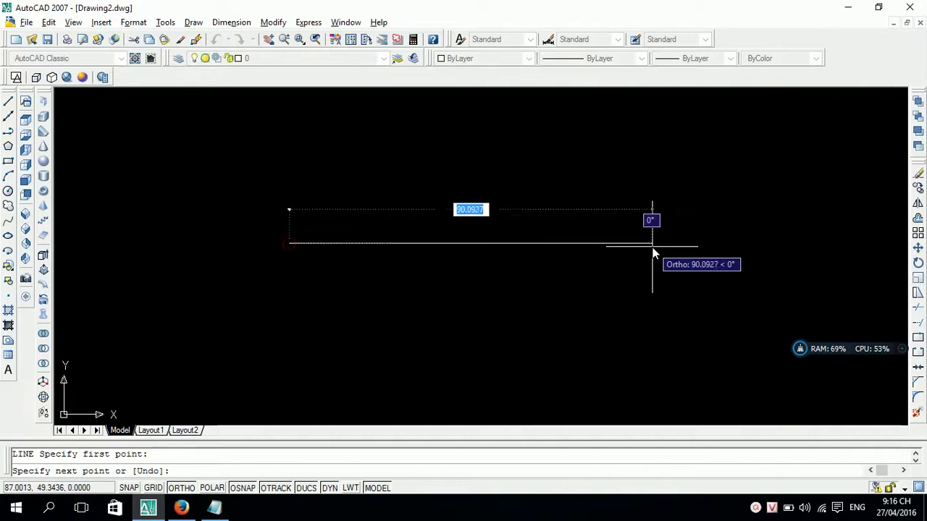
type("40")
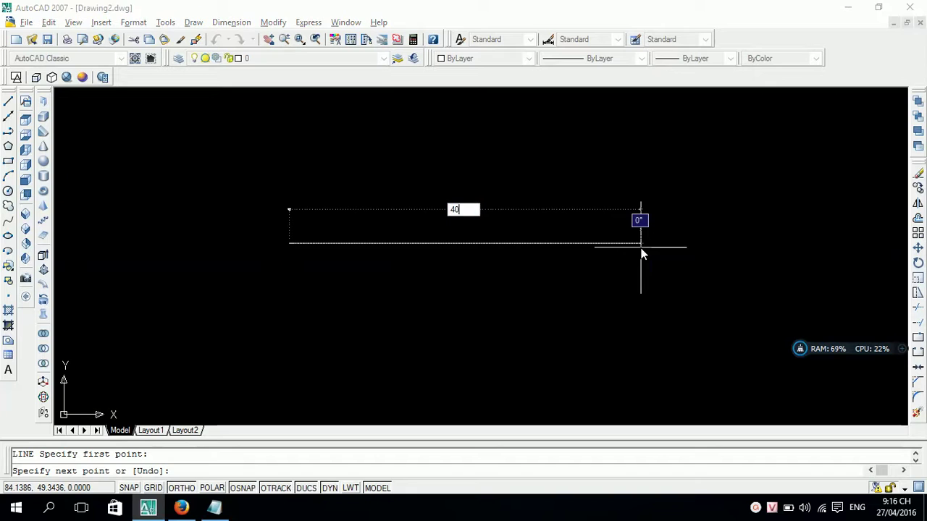
key("Return")
Step: Rotate the new line 30° about its left endpoint
key("Return")
scroll(341, 257, "up", 5)
middle_click_drag(289, 218, 346, 249)
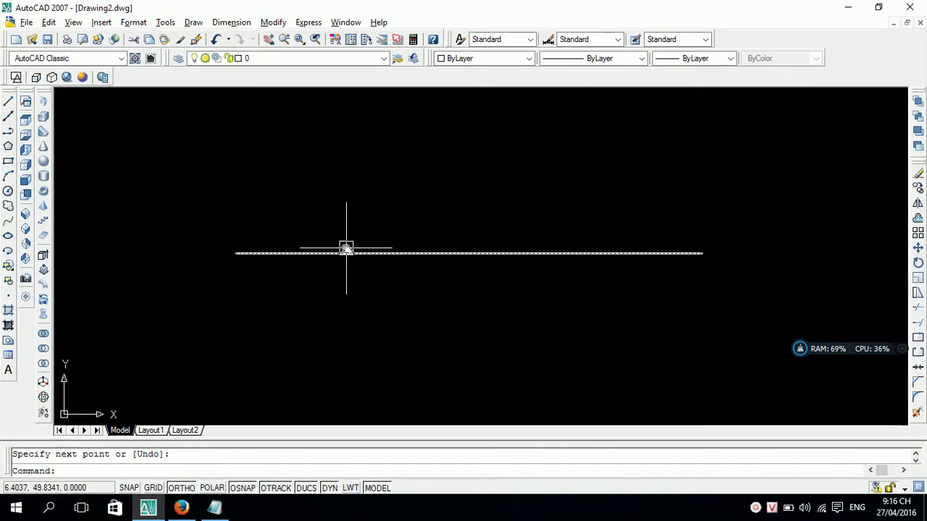
type("ro")
key("Return")
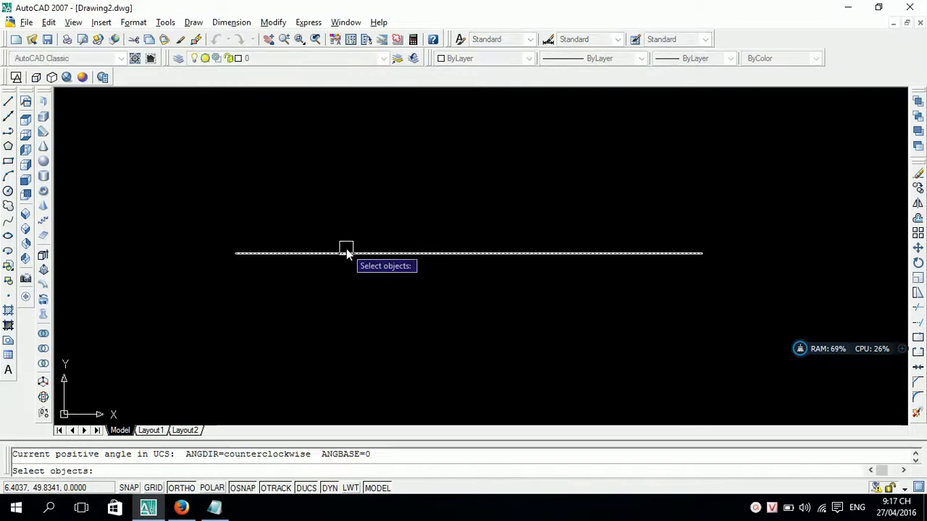
left_click(346, 249)
key("Return")
left_click(235, 253)
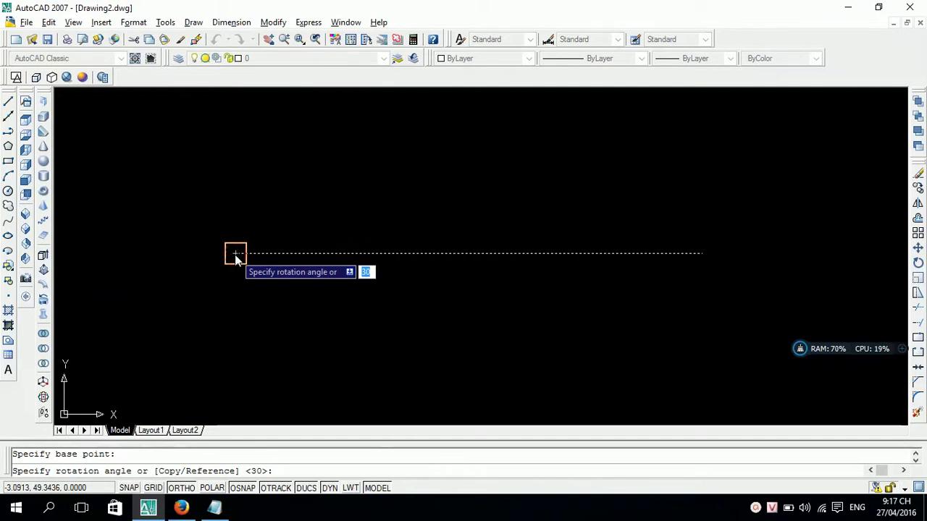
type("30")
key("Return")
middle_click_drag(382, 176, 404, 290)
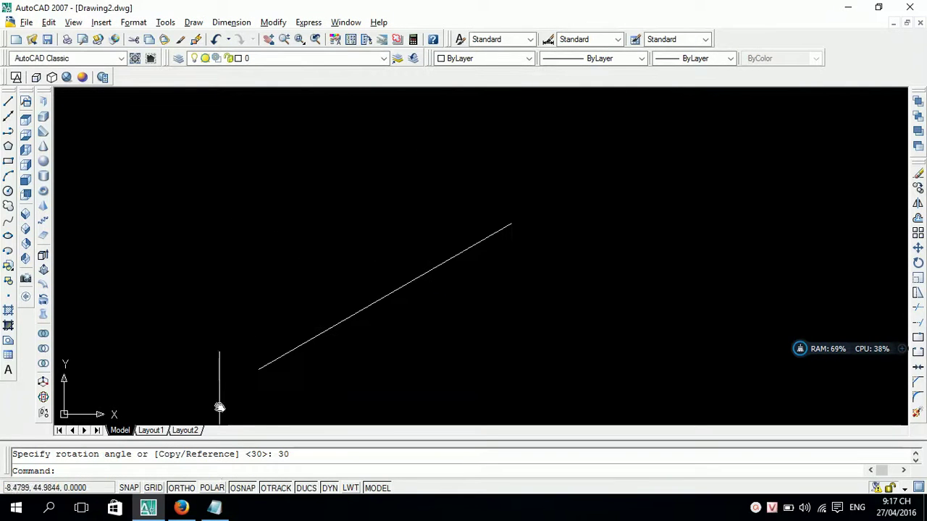
left_click(214, 508)
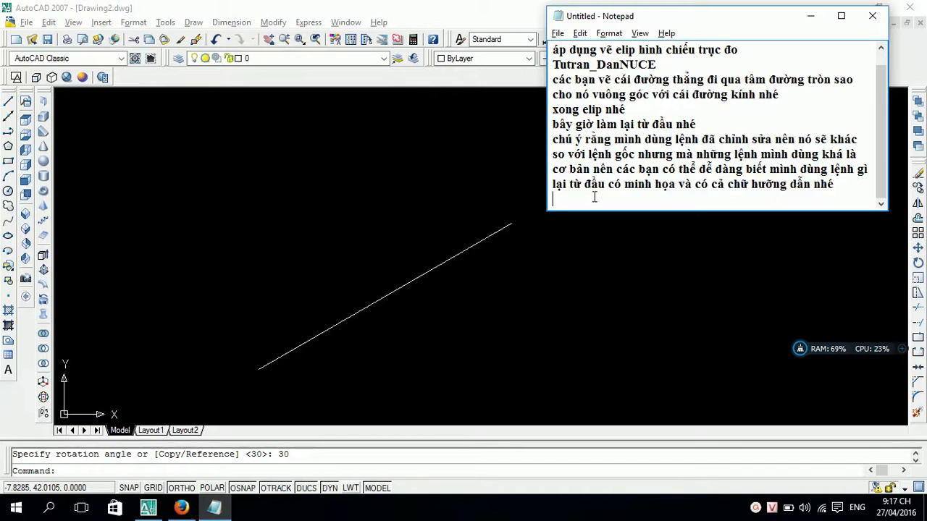
Step: Add step 'b1' describing the ellipse's axis line, and begin the rotate-command line
type("b1")
key("Return")
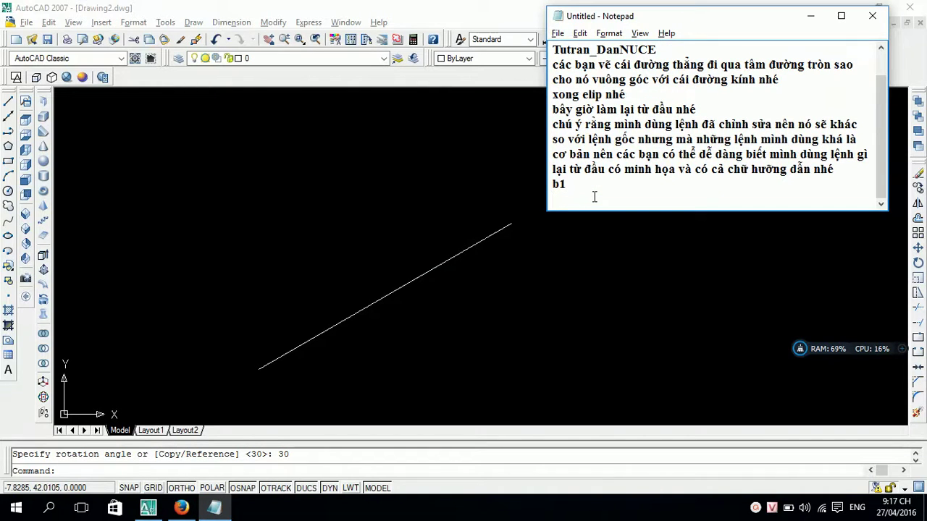
type("tru")
type("cua")
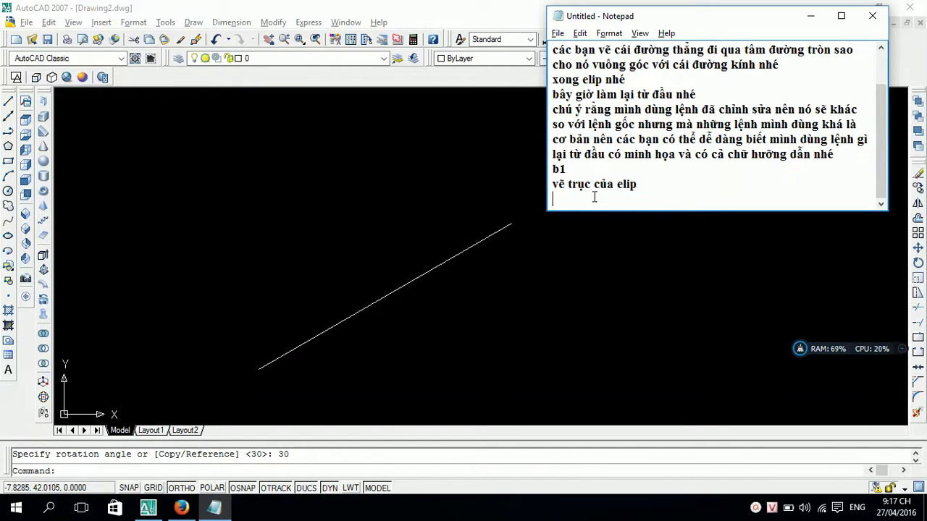
type(" (")
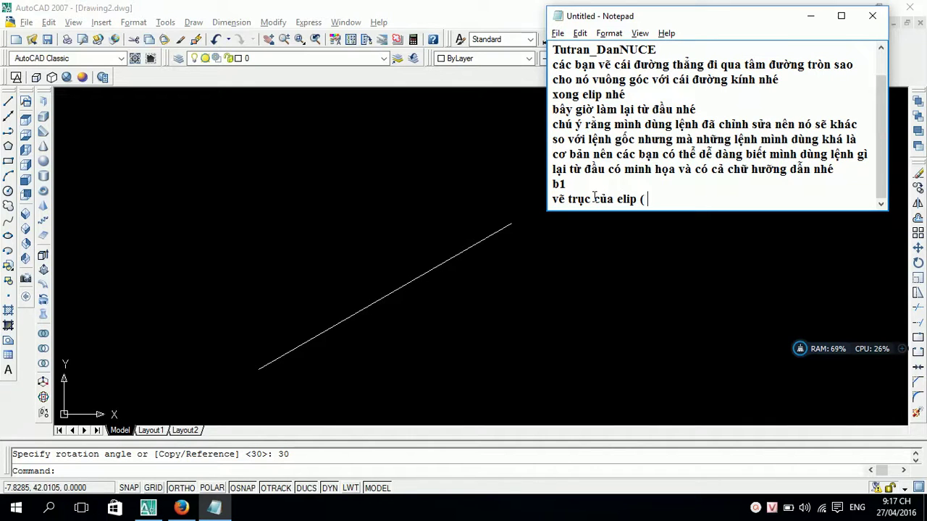
type(" cái mà no")
type("i là")
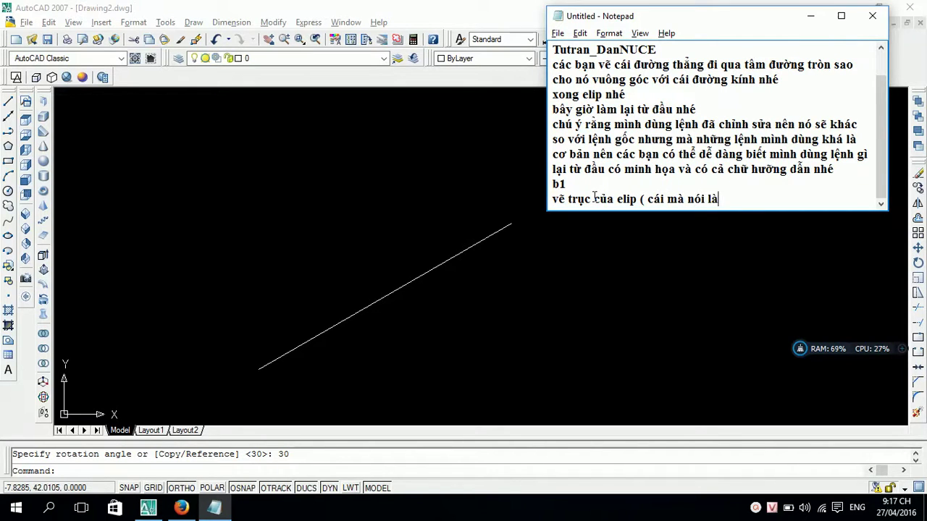
type(" elip q")
type("ua 2 điểm")
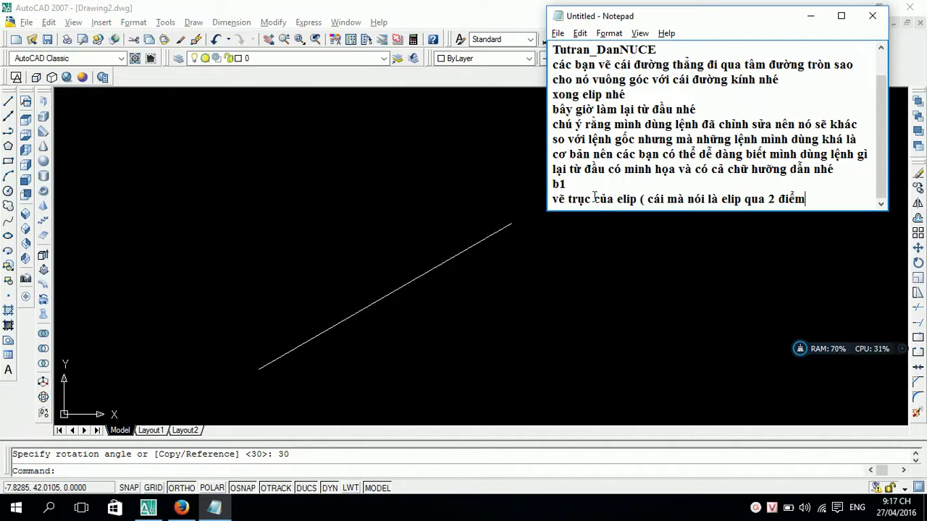
type(" ạ")
key("Return")
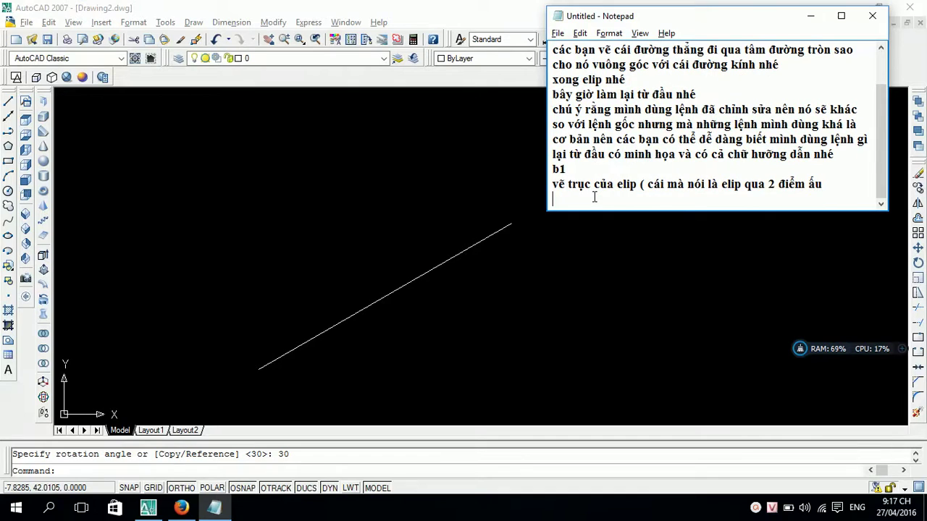
type("dung")
type("nh ro")
Step: Bring the AutoCAD drawing in front, opening and dismissing the Draw menu
left_click(192, 22)
left_click(193, 22)
left_click(189, 23)
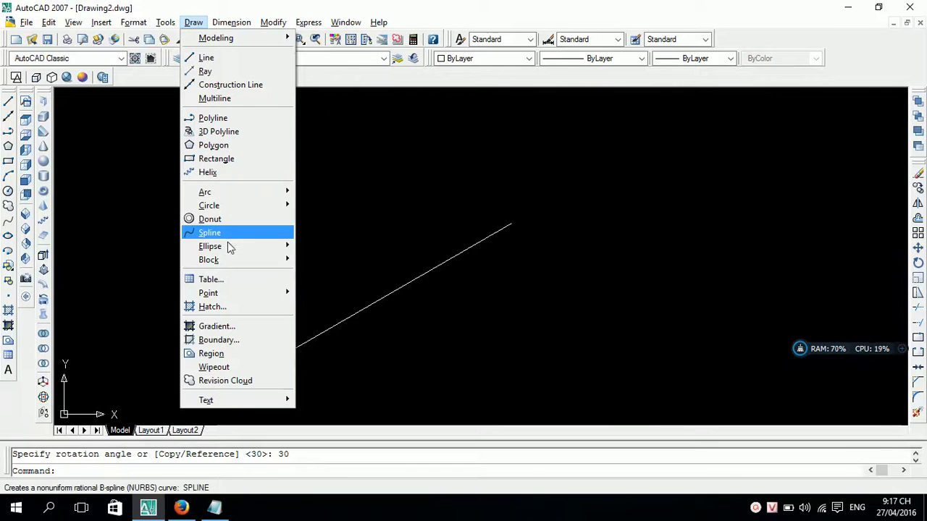
left_click(832, 192)
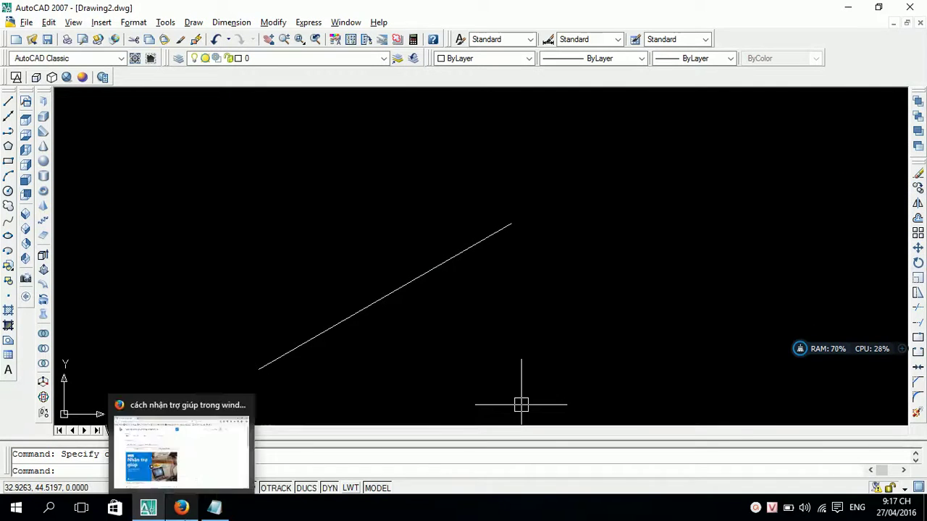
Step: Note that the rotate command tilts the line 30 degrees from horizontal
left_click(214, 507)
type("t")
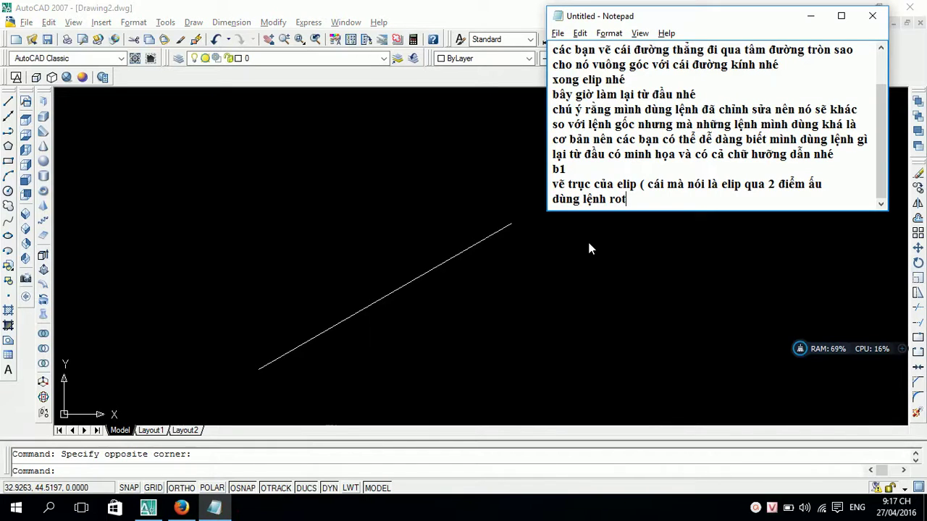
type("ate để")
type(" quay đườ")
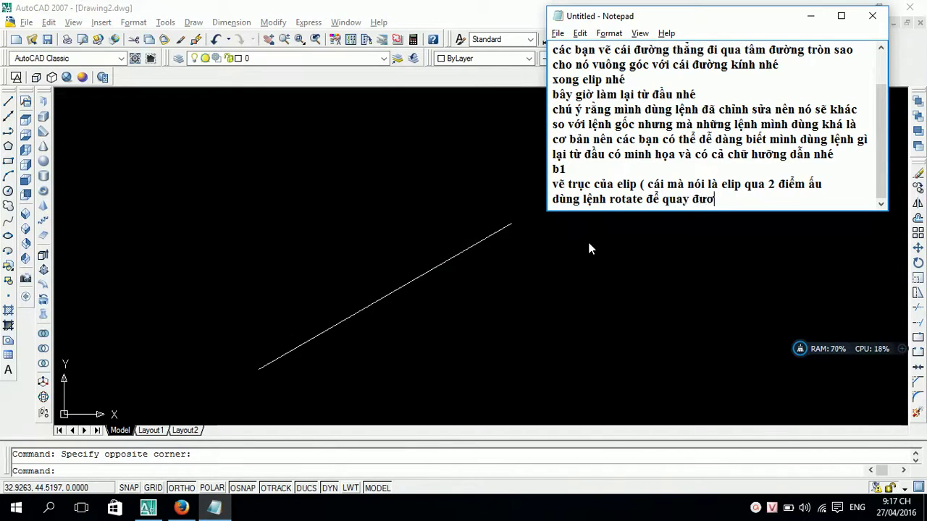
type("ng tha")
type("t g")
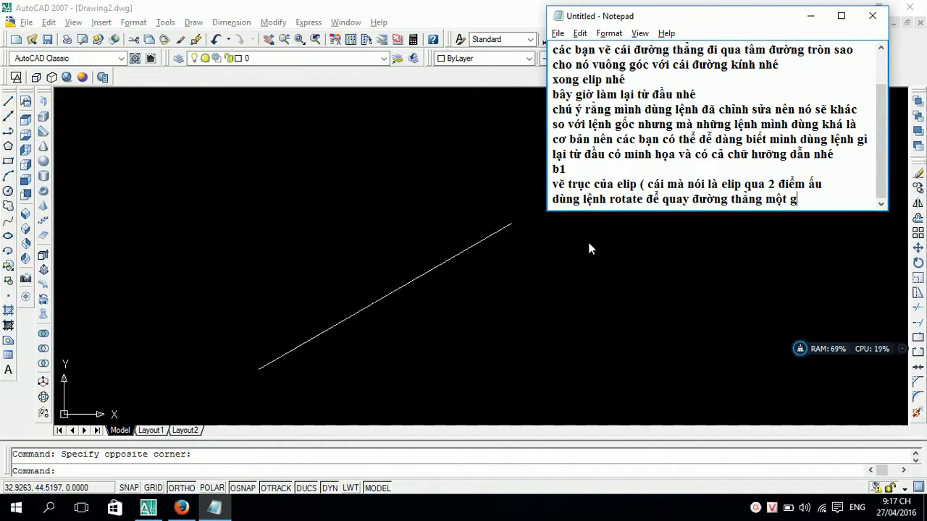
type("óc")
type(" 30")
type(" độ so")
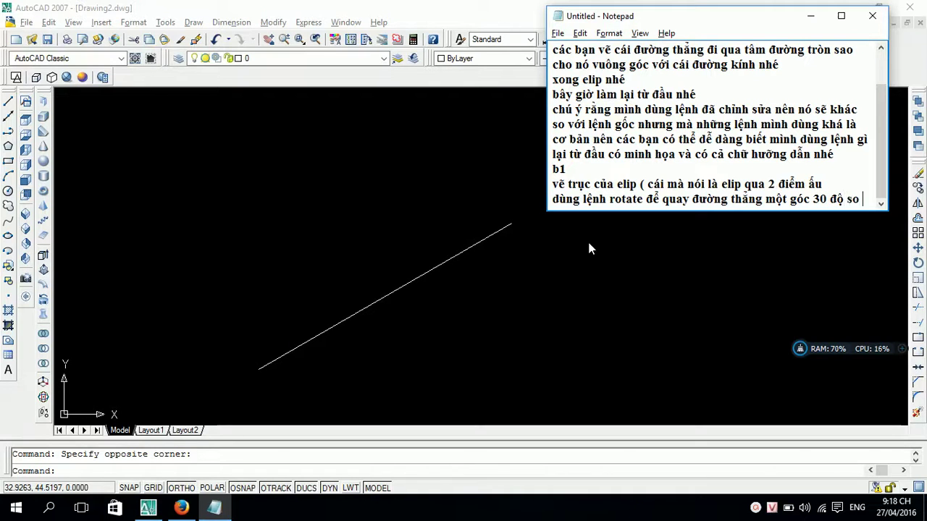
type(" với phương n")
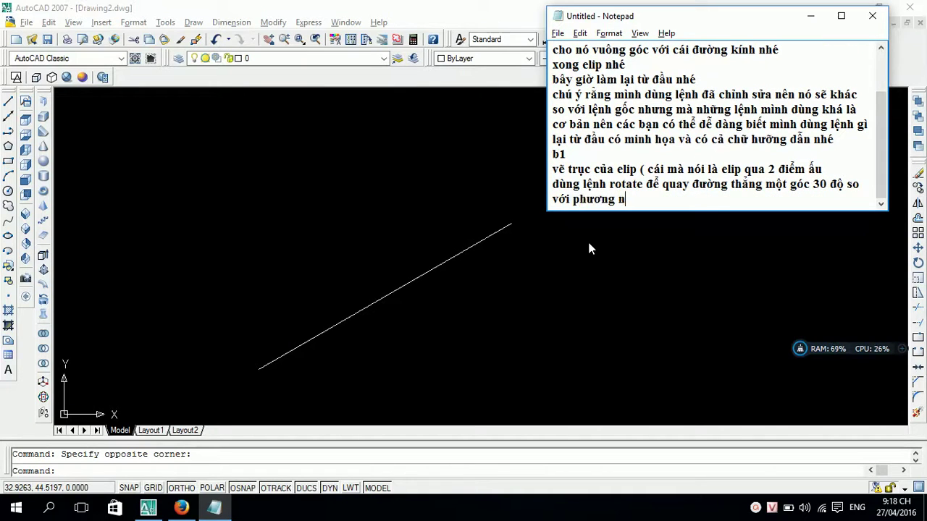
type("hau")
key("BackSpace")
key("BackSpace")
key("BackSpace")
key("BackSpace")
type("gan")
type("g")
key("Return")
Step: Draw a 20-unit vertical line from the sloped line's lower end
left_click(466, 286)
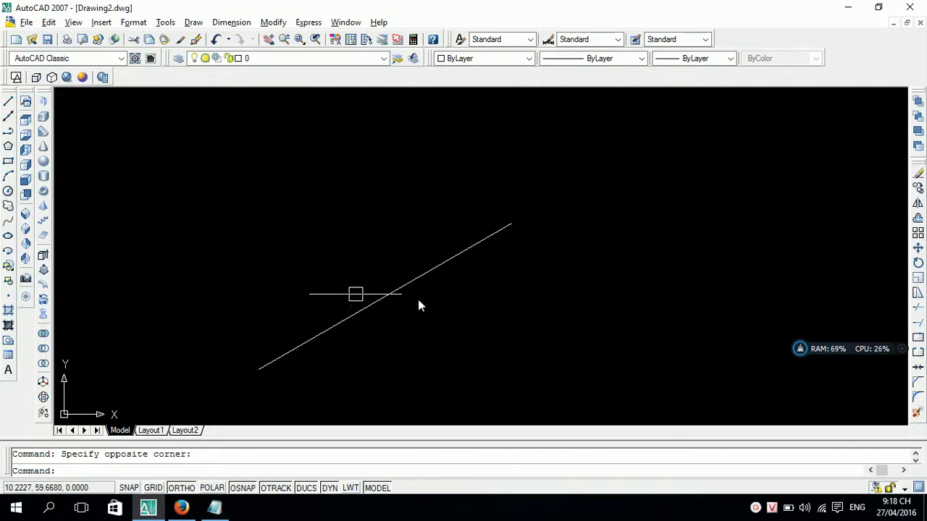
type("l")
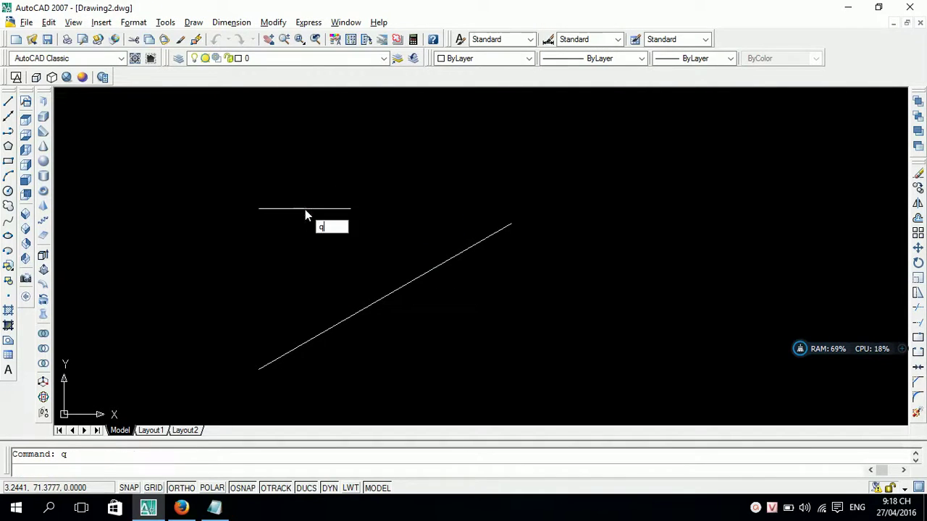
key("Return")
left_click(258, 369)
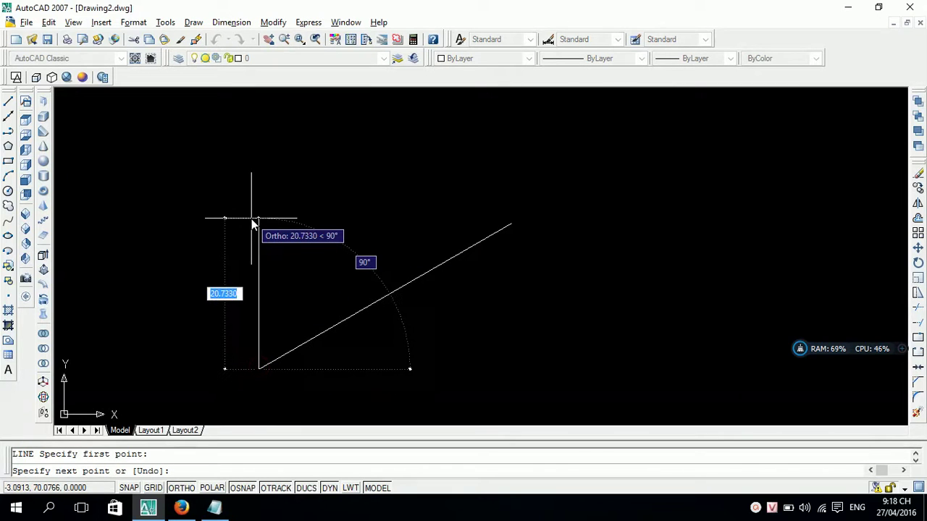
type("20")
key("Return")
key("Return")
left_click(258, 275)
left_click(221, 271)
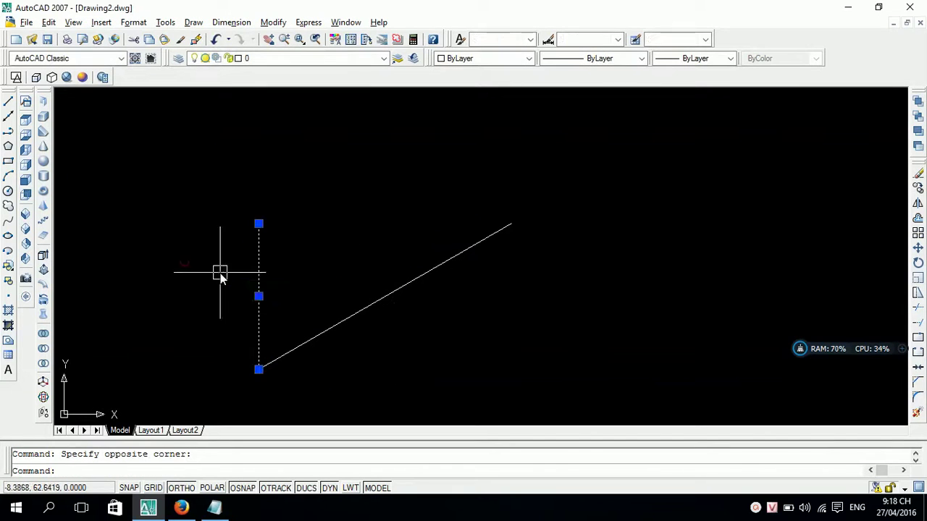
key("Escape")
type("co")
Step: Copy the vertical line to the sloped line's midpoint and upper end
key("Return")
left_click(259, 286)
key("Return")
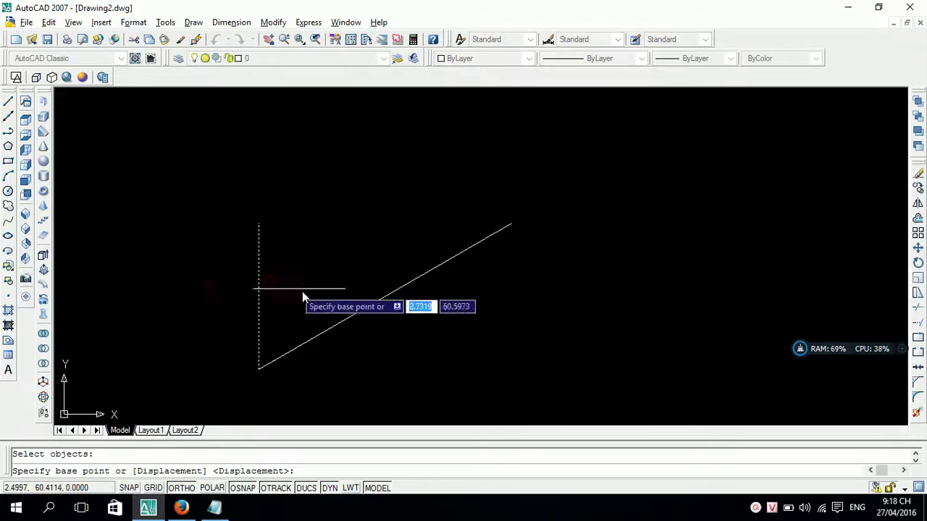
left_click(258, 369)
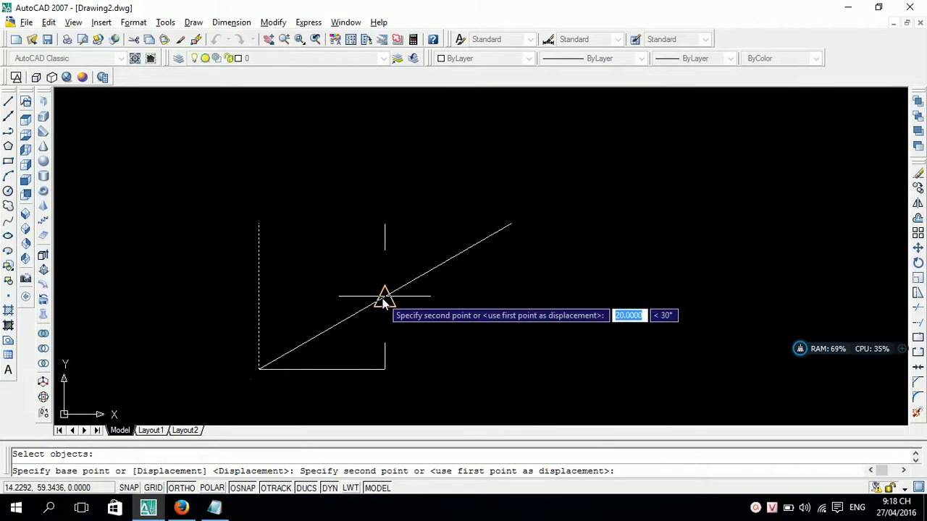
left_click(384, 297)
left_click(510, 224)
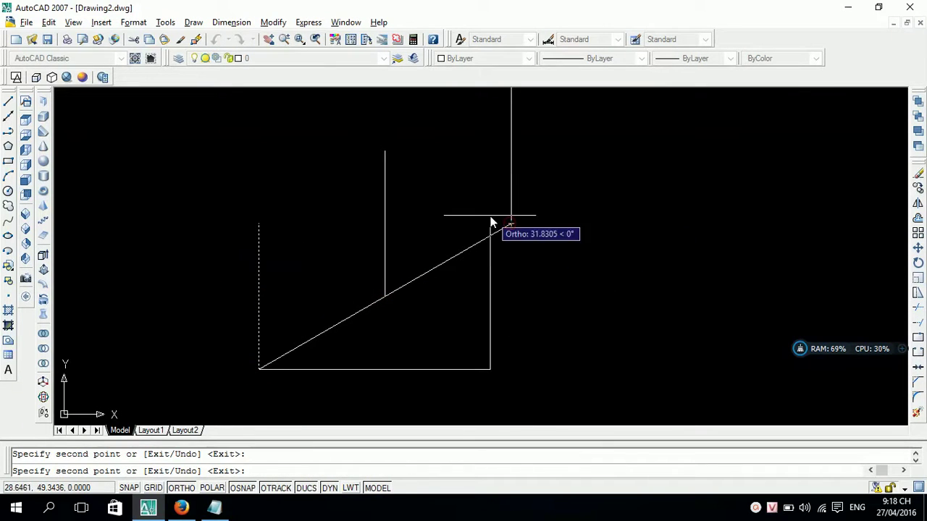
key("Return")
Step: Copy the sloped line onto the tops of the vertical lines, then recentre the frame
key("Return")
left_click(463, 253)
key("Return")
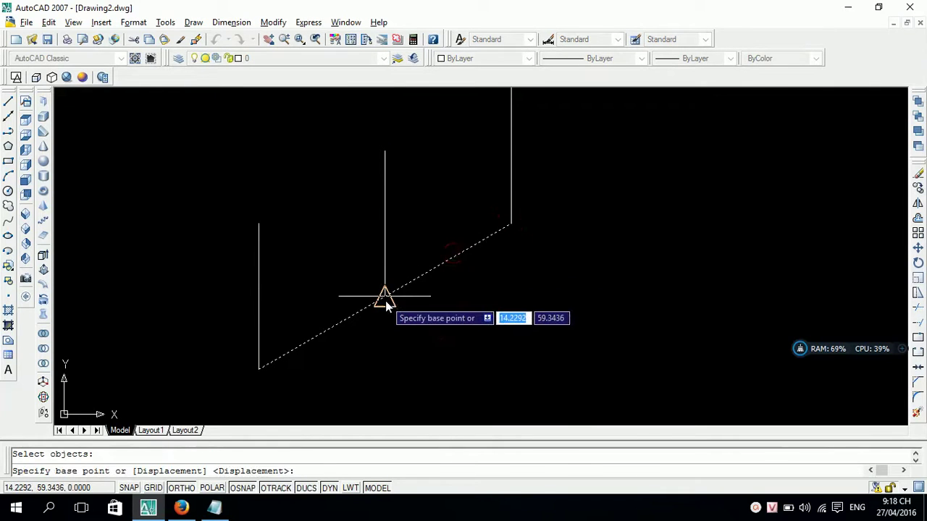
left_click(385, 296)
left_click(384, 151)
key("Return")
middle_click_drag(413, 184, 426, 217)
middle_click_drag(356, 266, 397, 232)
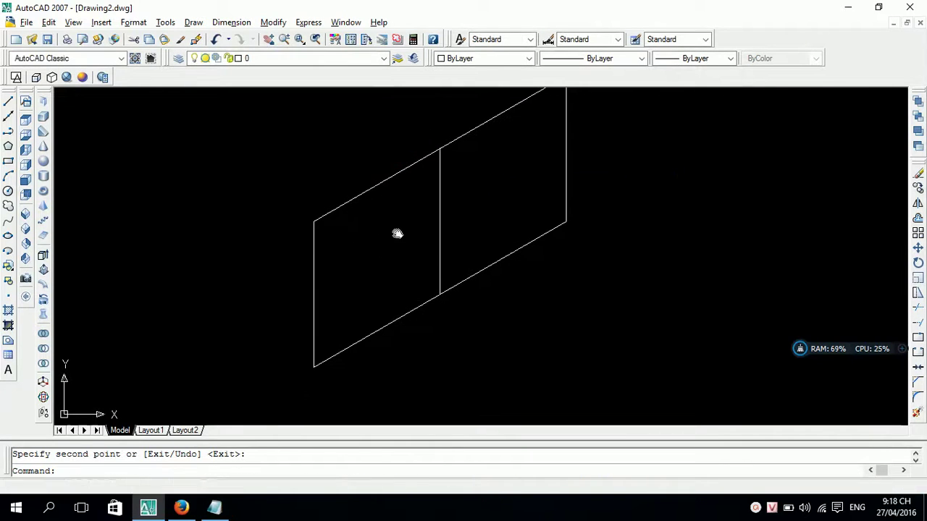
type("ci")
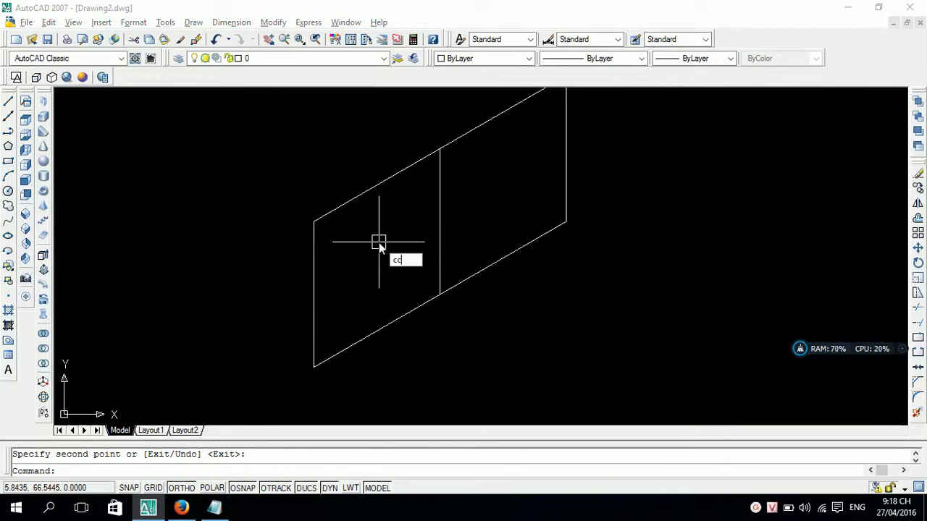
key("Return")
key("Escape")
Step: Add step 'b2 vẽ khung của elip tức là giới hạn của nó' to the notes
left_click(214, 508)
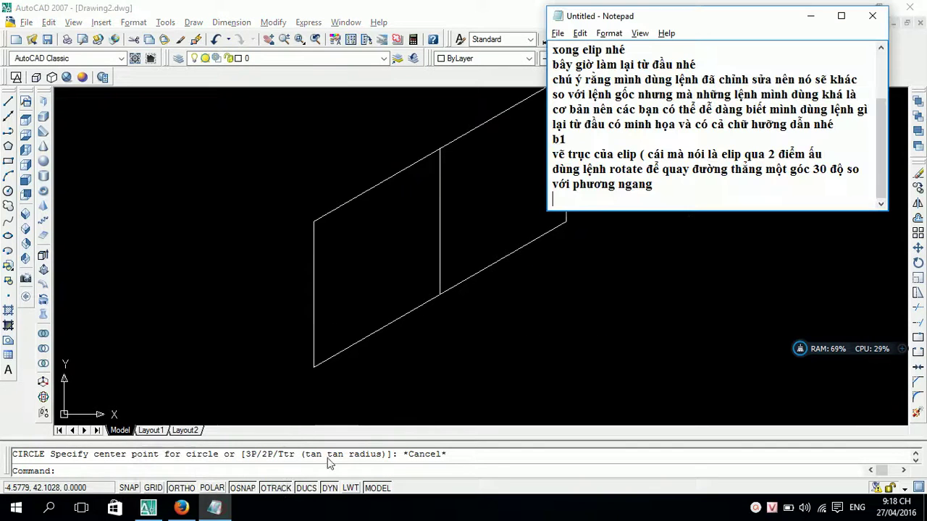
type("b2 ")
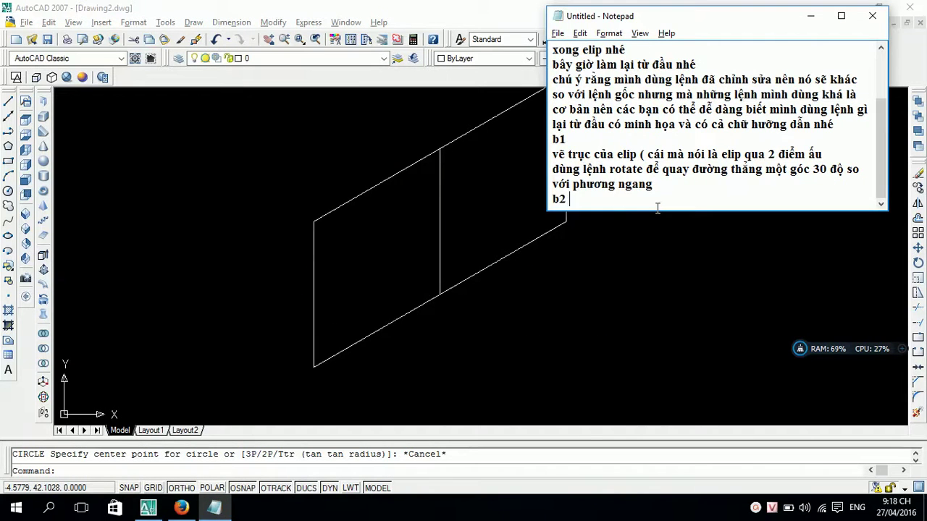
type("vẽ khung của elip")
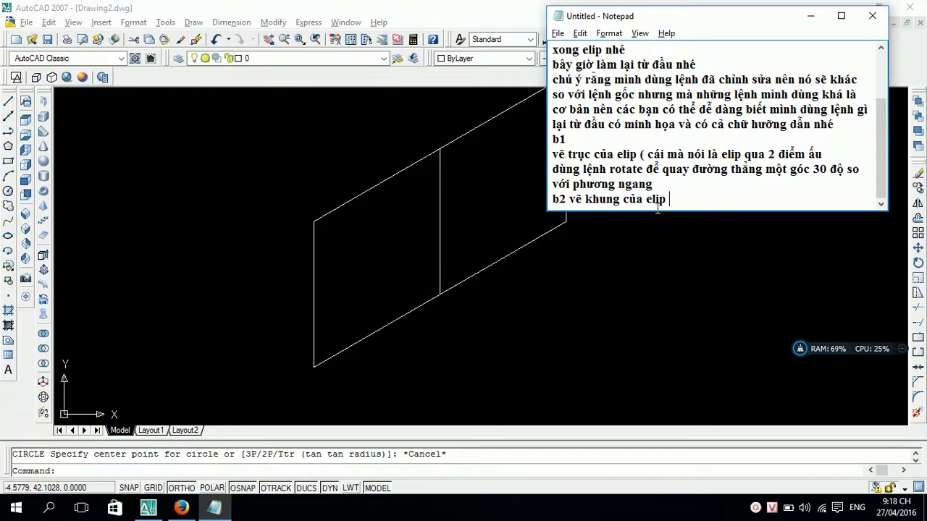
type("tu")
type("nhưn")
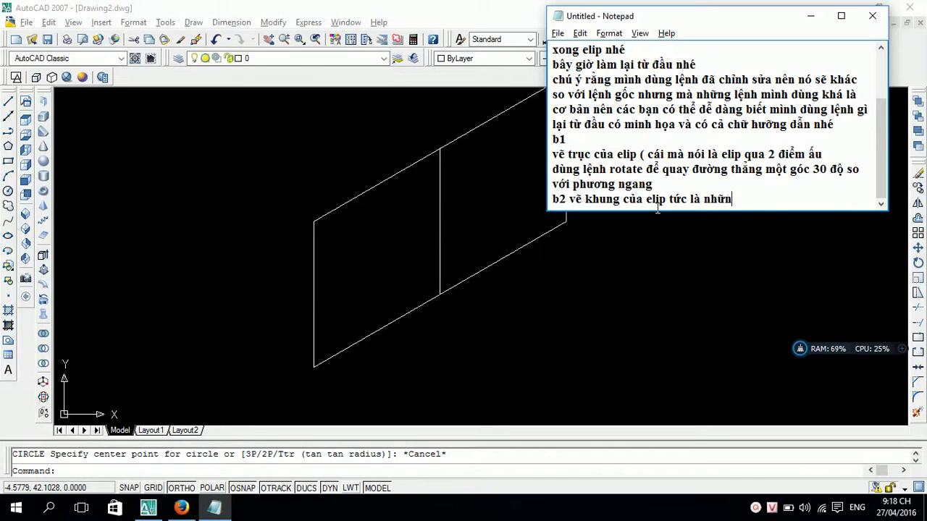
key("BackSpace")
key("BackSpace")
key("BackSpace")
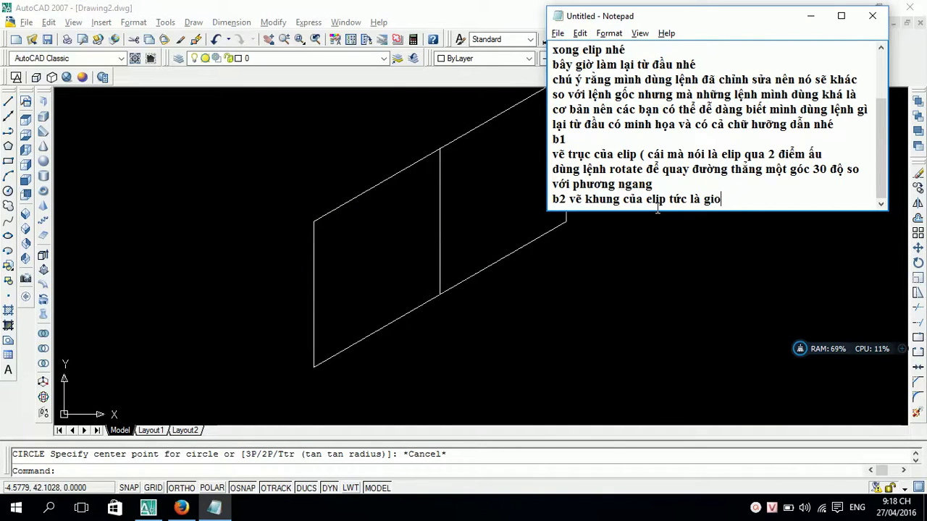
type("han của nó")
key("Return")
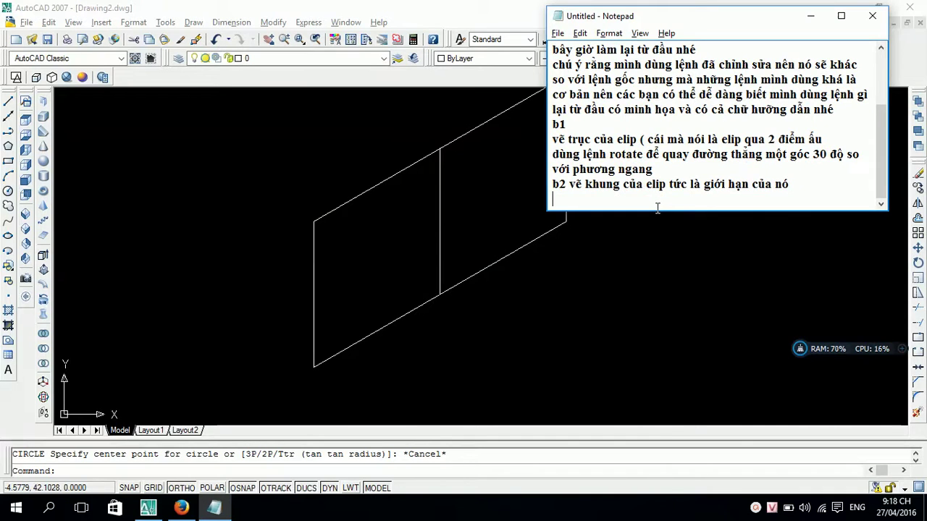
left_click(150, 124)
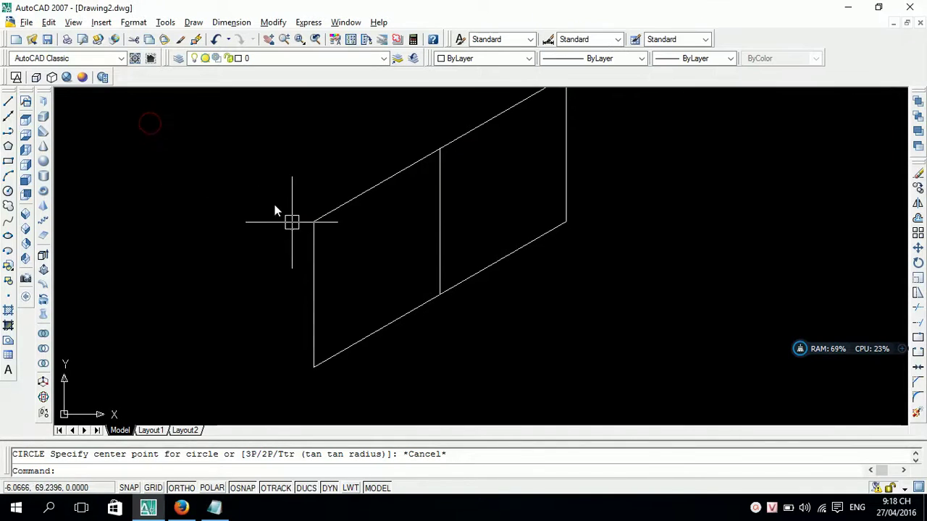
Step: Draw a two-point circle from the line intersection to the lower-left corner
type("cc")
key("Return")
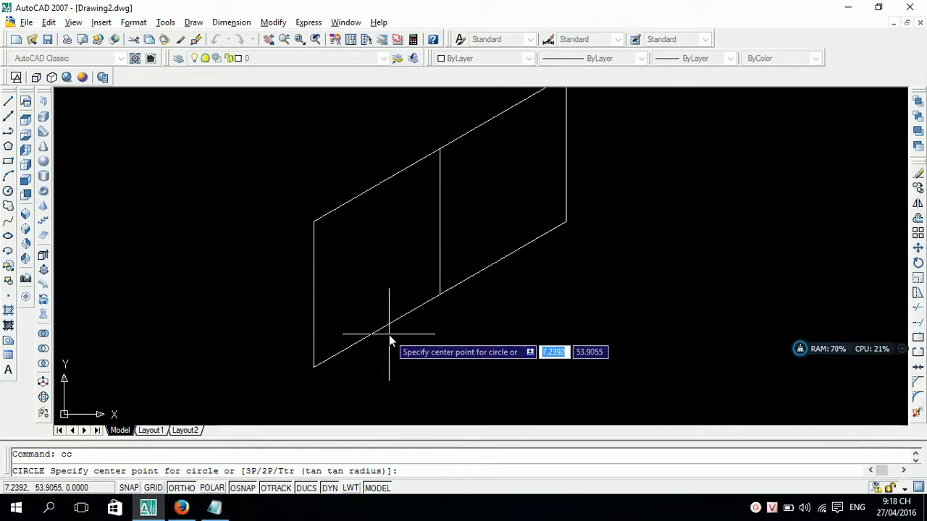
type("2")
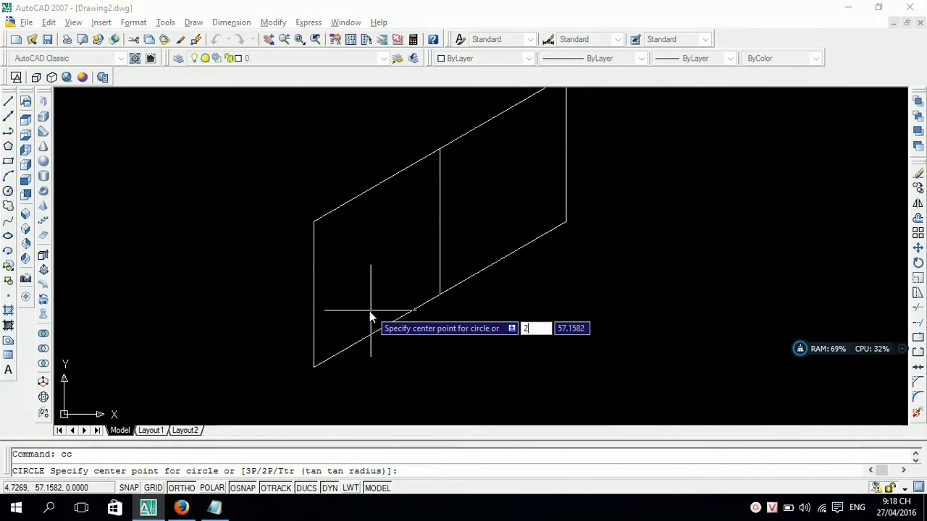
type("p")
key("Return")
left_click(439, 294)
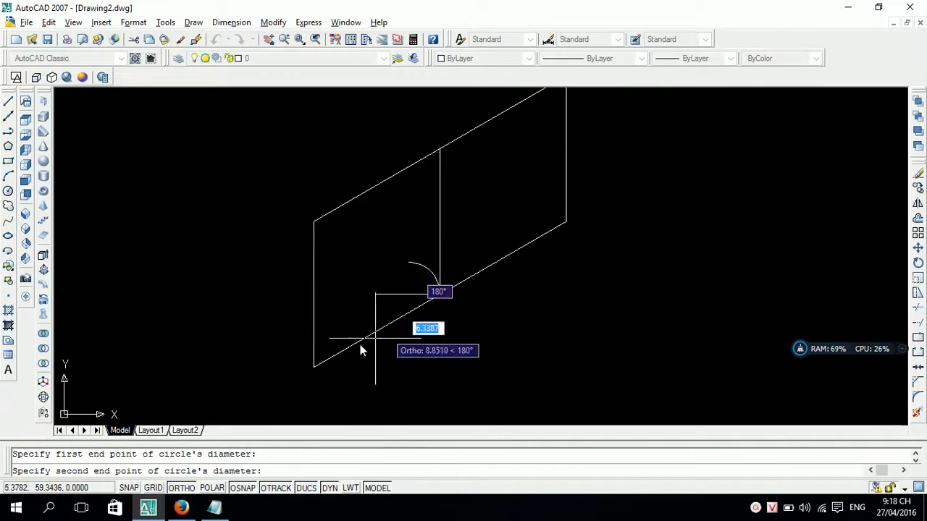
left_click(313, 366)
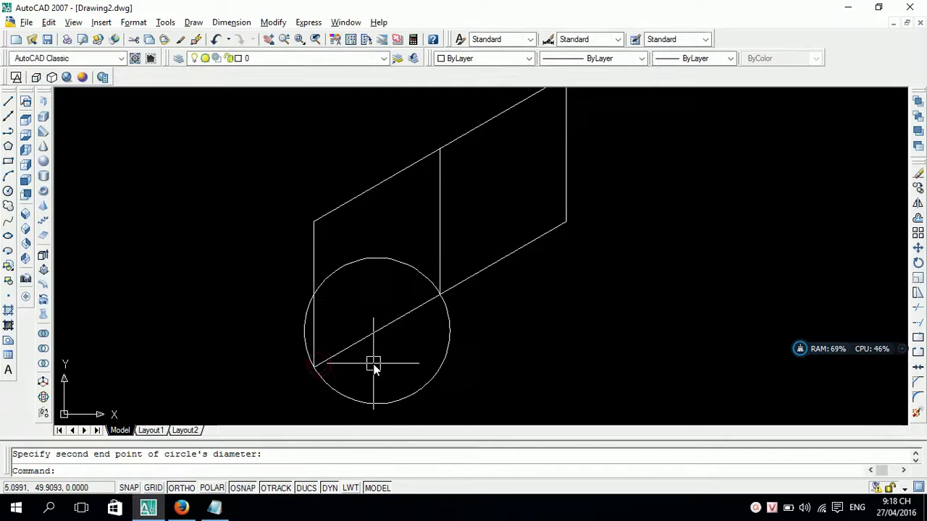
scroll(373, 366, "up", 1)
scroll(373, 333, "up", 1)
Step: Draw a line from the circle's centre at a 60° angle
type("q")
key("Return")
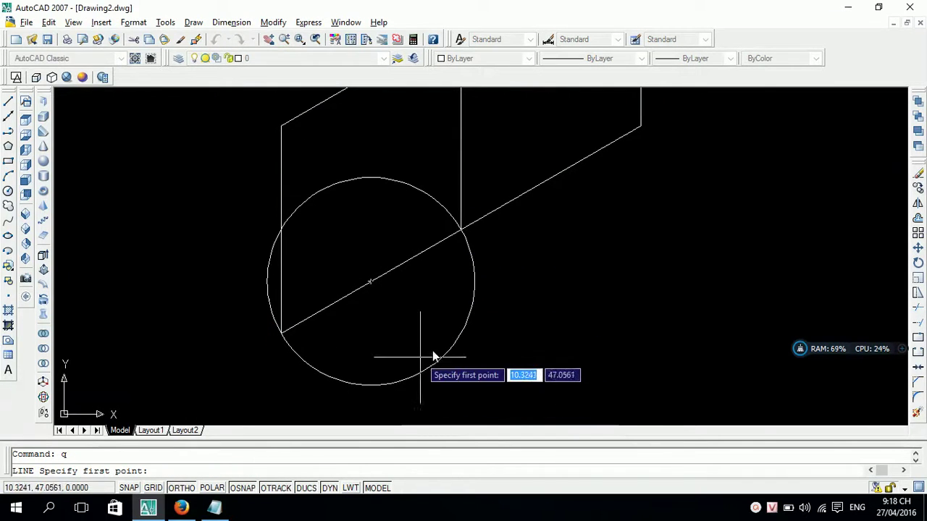
left_click(371, 281)
middle_click_drag(420, 361, 384, 296)
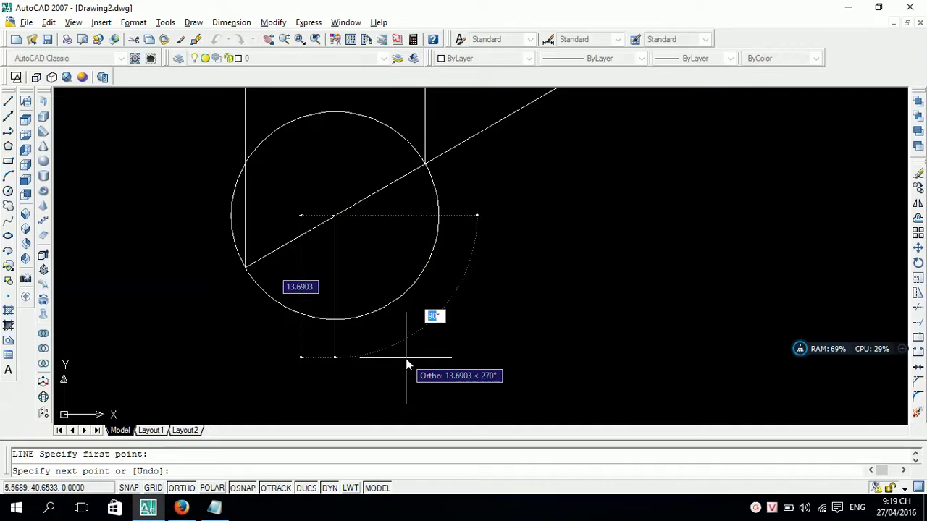
type("60")
key("Return")
key("Return")
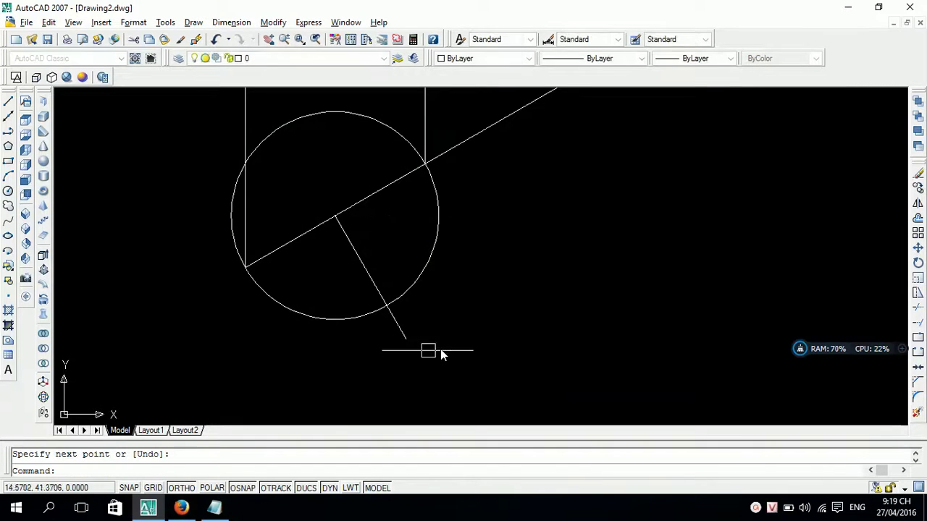
middle_click_drag(459, 280, 501, 230)
scroll(501, 229, "up", 2)
scroll(406, 275, "down", 4)
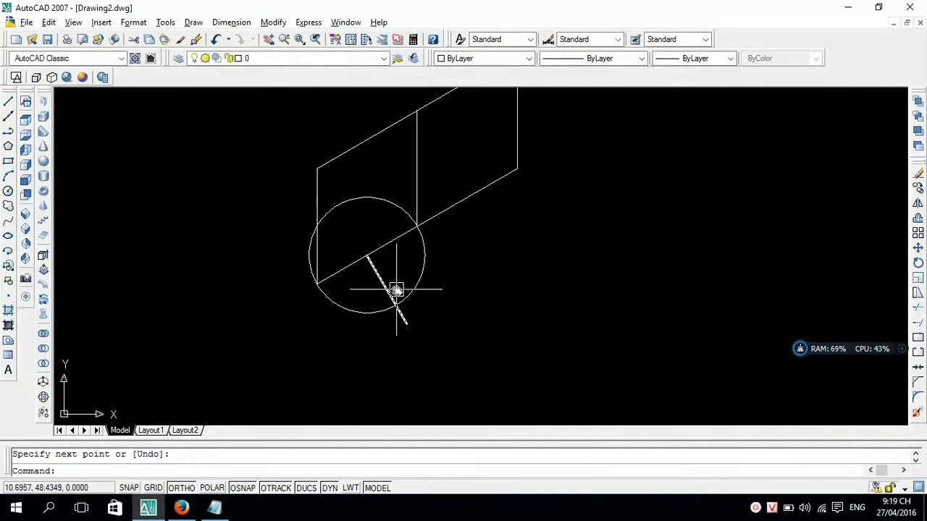
left_click(215, 507)
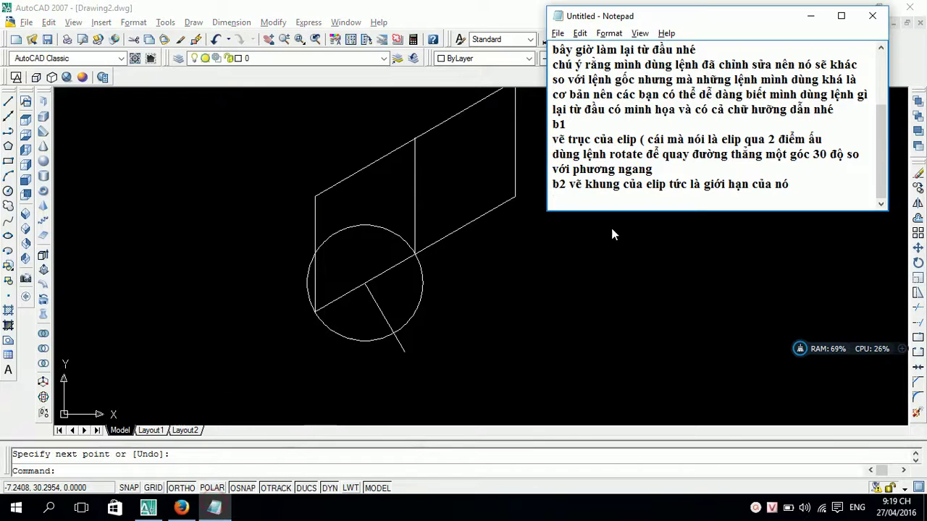
Step: Note how to draw a circle through 2 points with C, 2p, picking both points
type("vẽ đ")
type("ương trong")
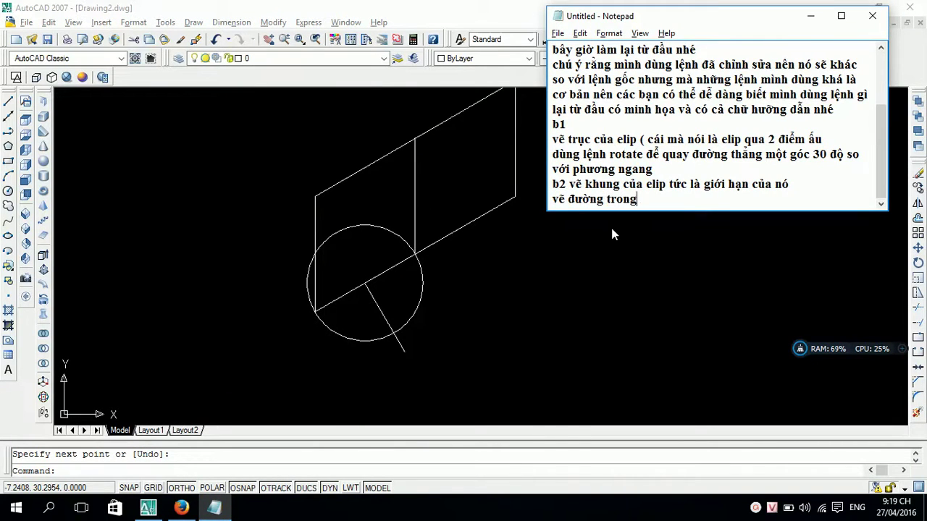
key("BackSpace")
type("f qua ")
type("d")
key("BackSpace")
type("2 điểm")
key("Return")
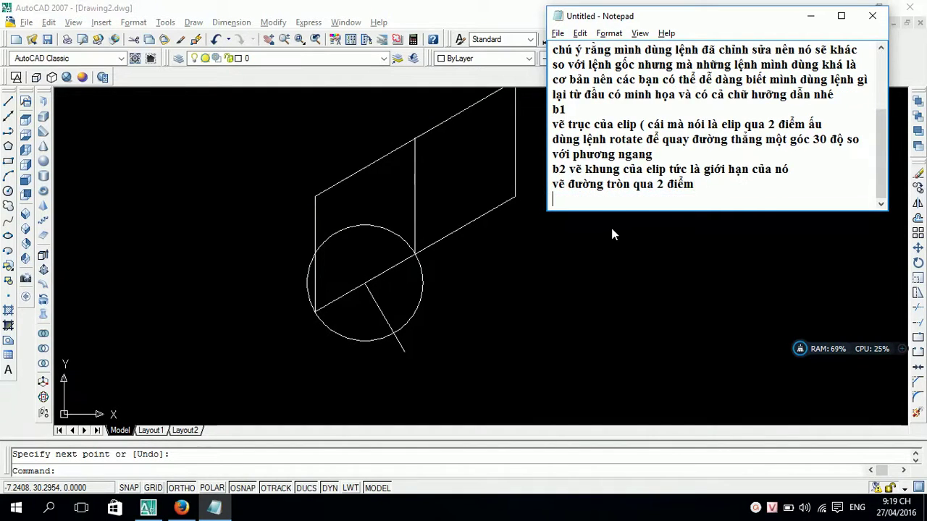
type("C ")
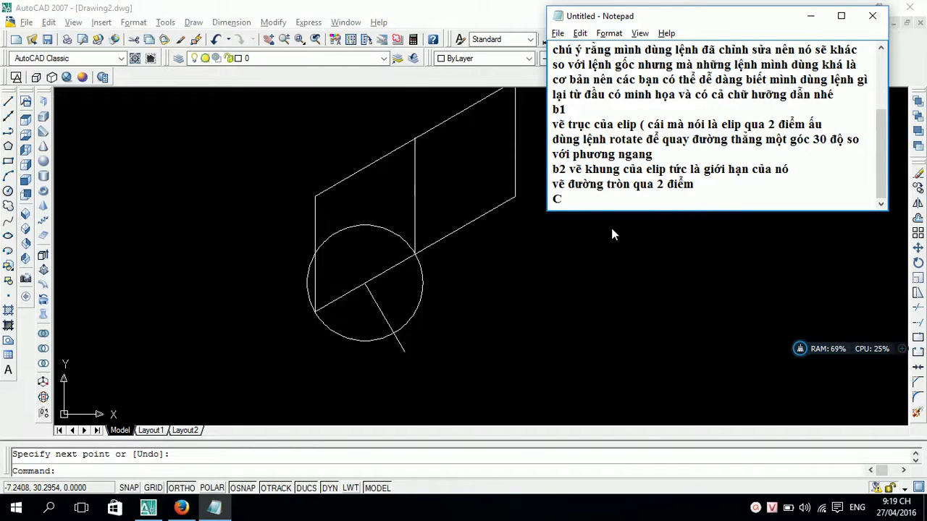
type("ent")
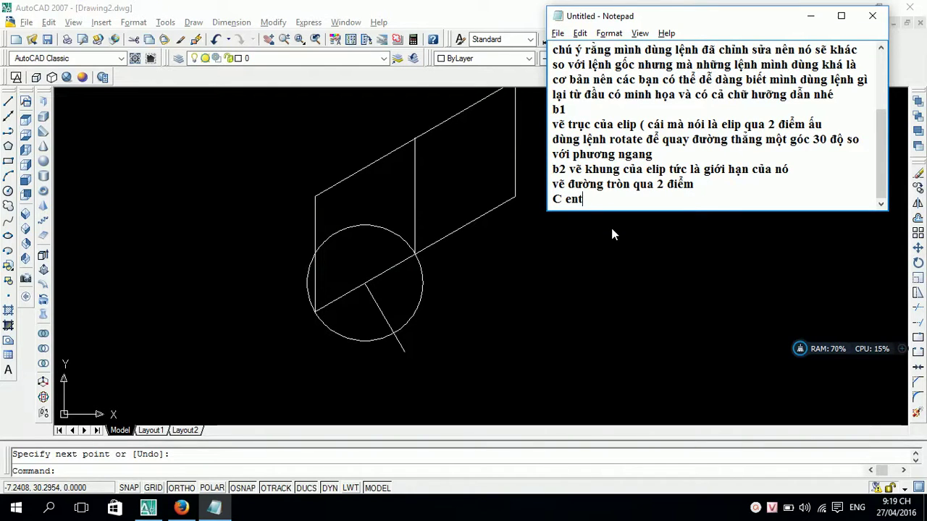
type("er ")
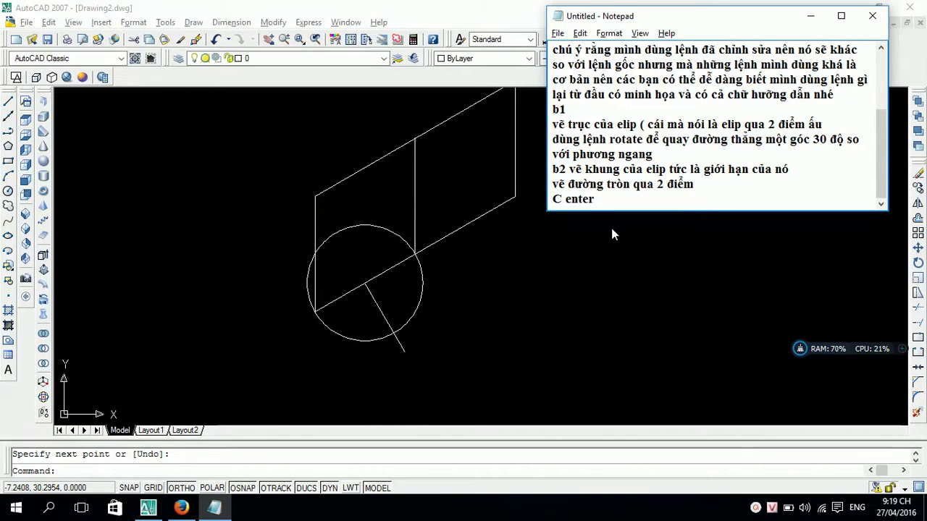
type("2-")
key("BackSpace")
type("p ente")
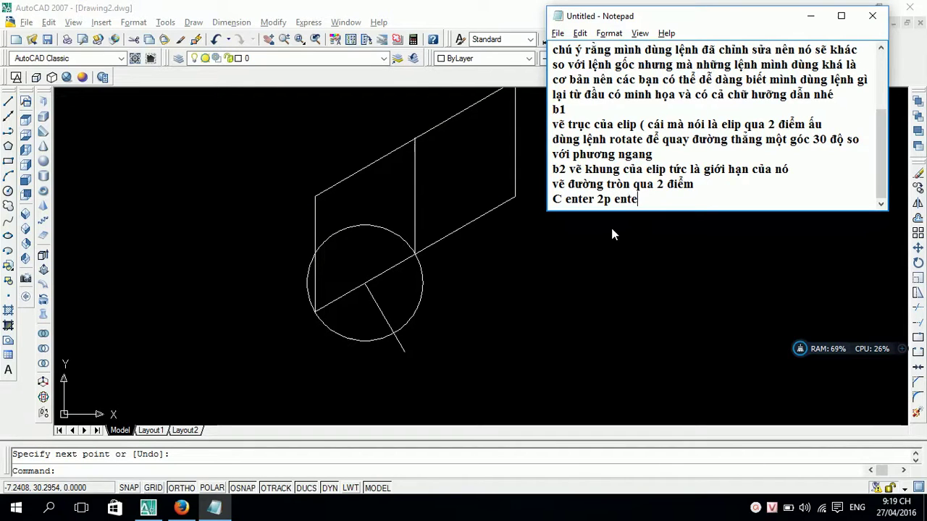
type("r")
type(" chọn")
type(" 2 đieểm")
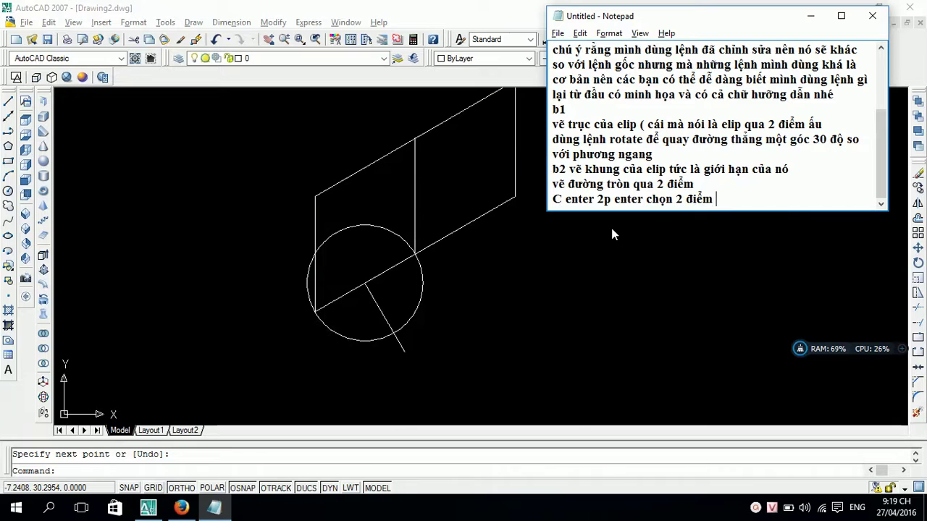
type(" mà đơn")
type("ường tron")
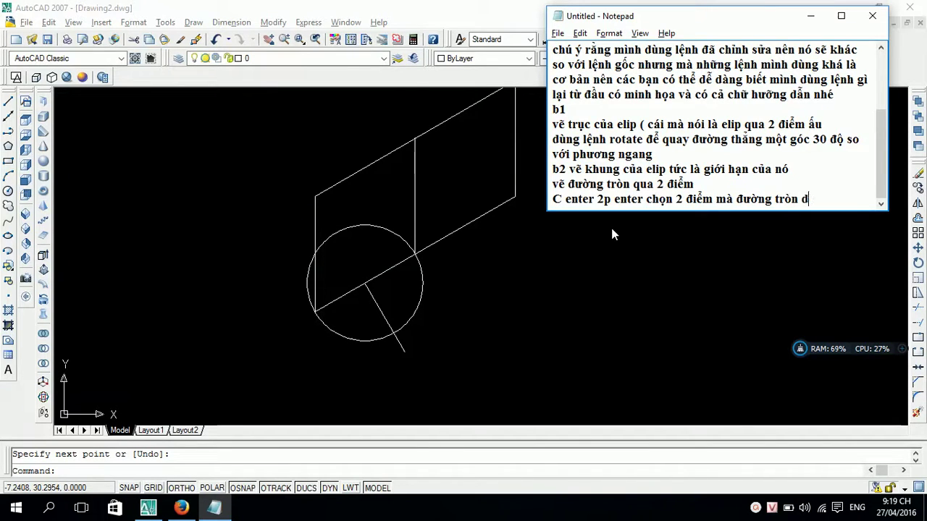
type("i quan")
key("BackSpace")
type("xong")
key("Return")
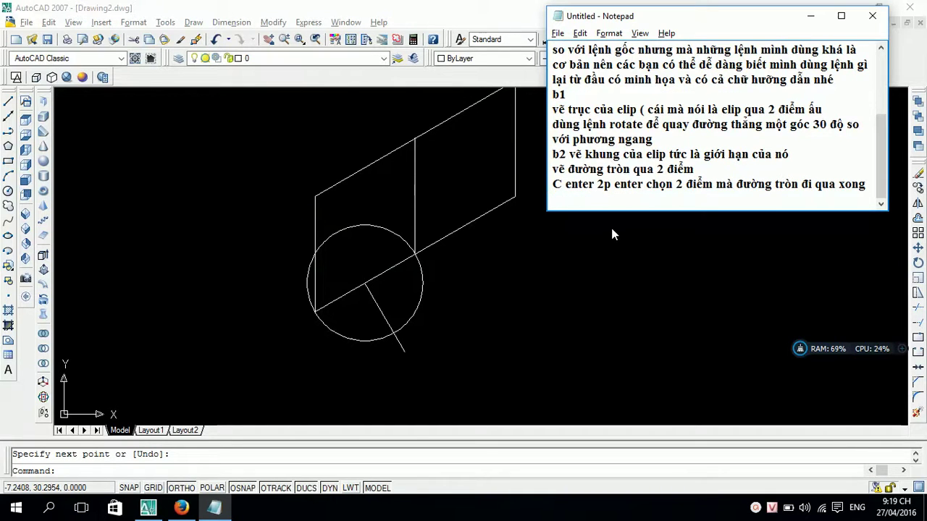
Step: Note drawing a line from the circle centre, longer than the radius, at 60
type("vẽ đươ")
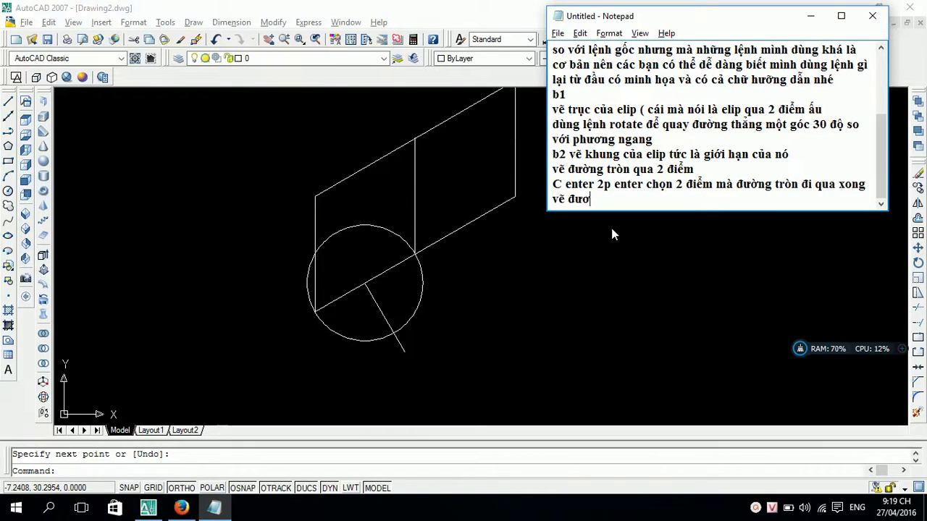
type("ng thăng d")
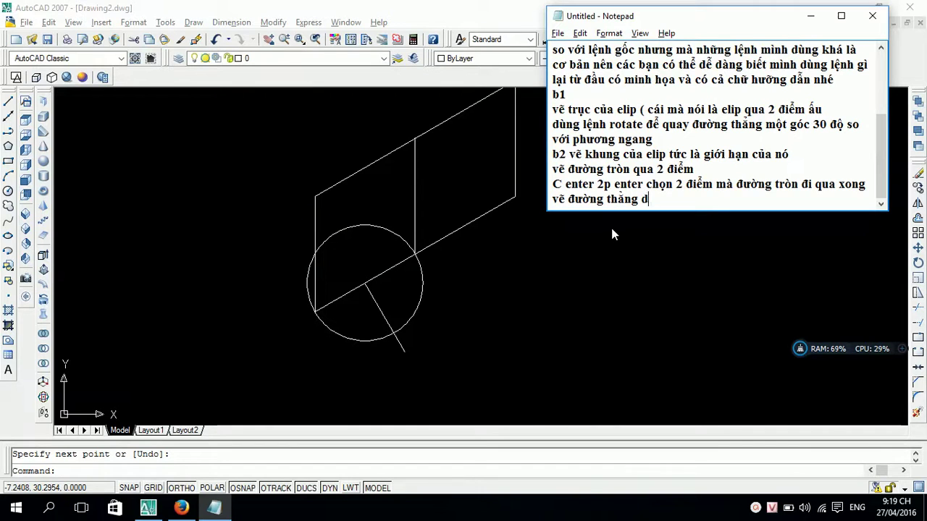
type("ó baằng ca")
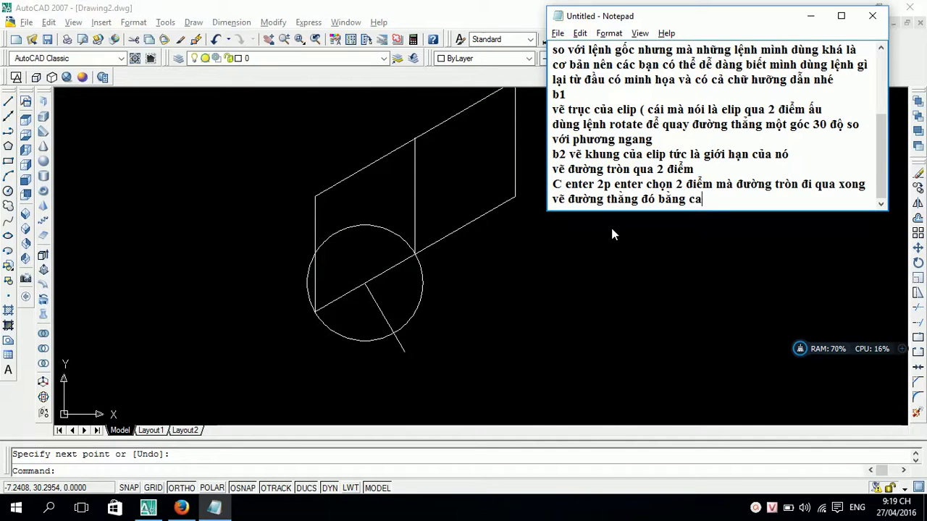
type("ch bắt")
type(" điểm ")
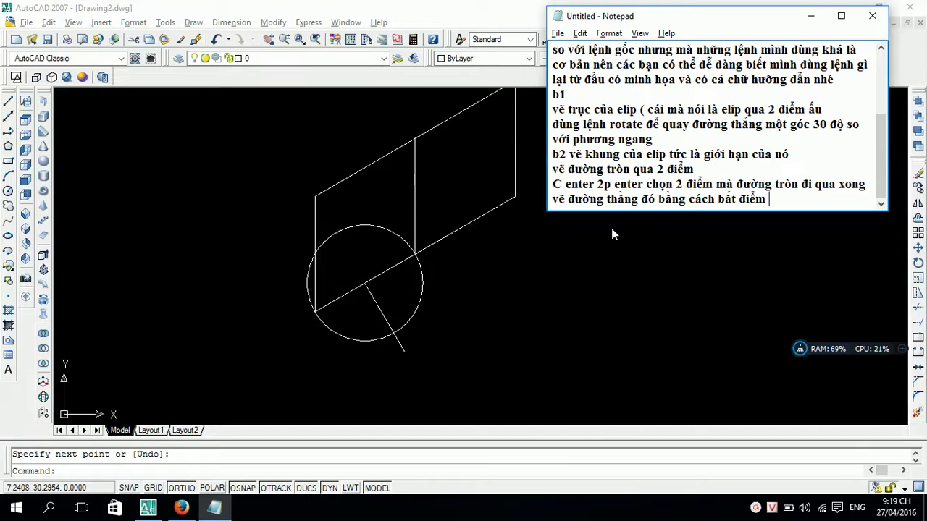
type("va")
type(" đường tro")
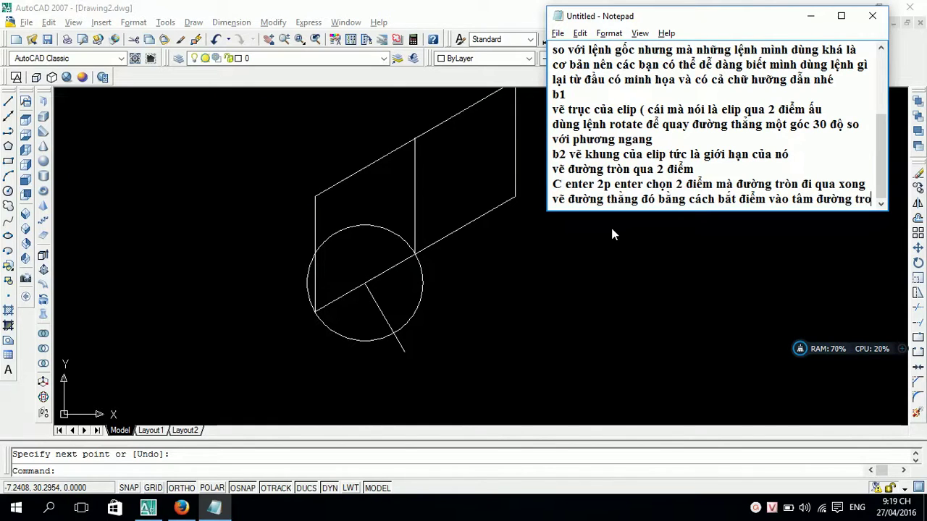
key("BackSpace")
type("òn kéo d")
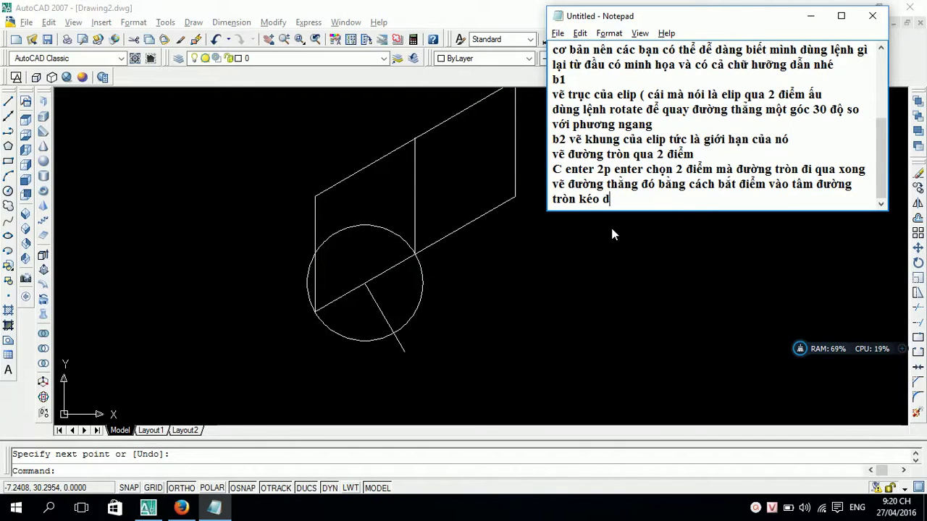
key("BackSpace")
type("ra đoa")
type("ạn dài bâ")
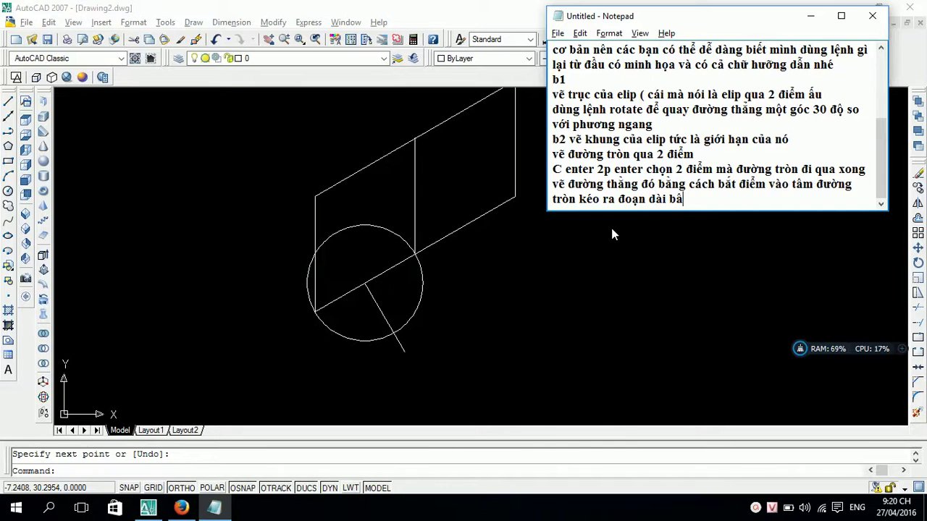
type("t k")
type("ỳ lớn hó")
key("BackSpace")
key("BackSpace")
type("h")
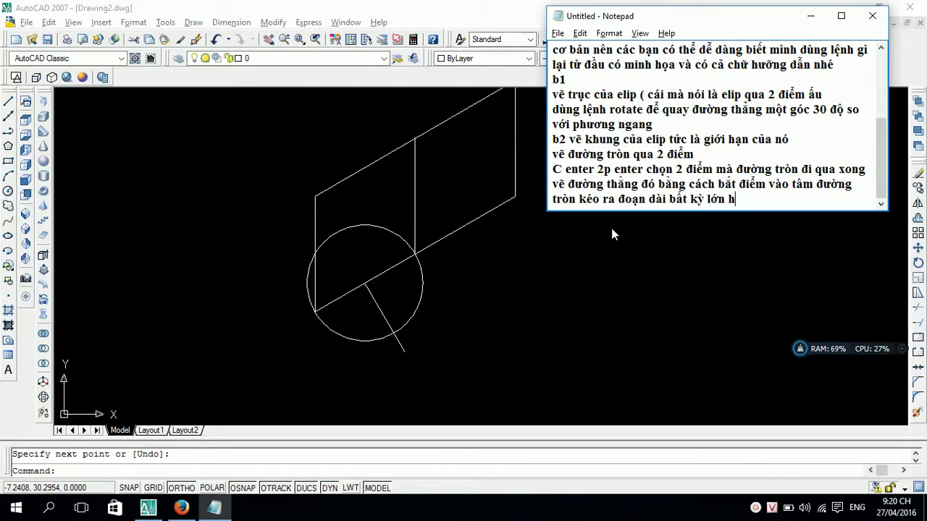
type("ơn bán kính rồi nhấn T")
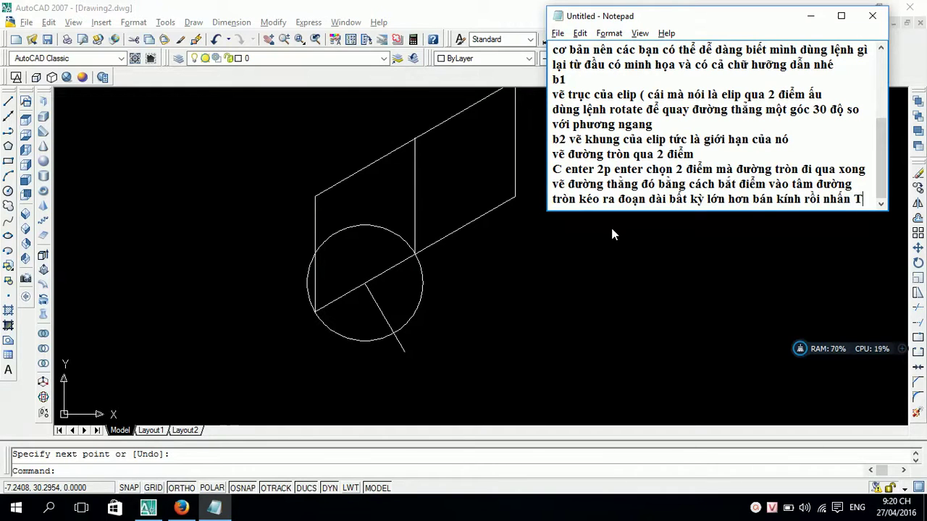
type("ab n")
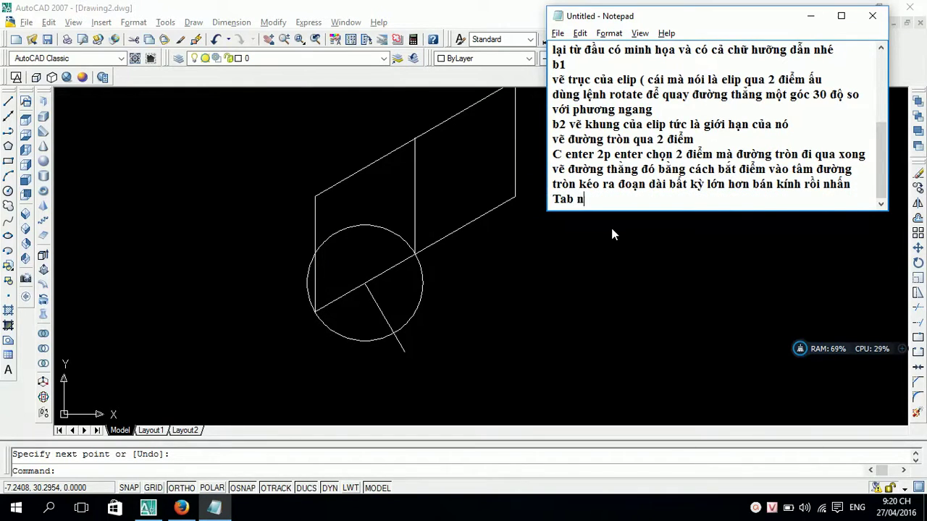
type("hập ")
type("60 là")
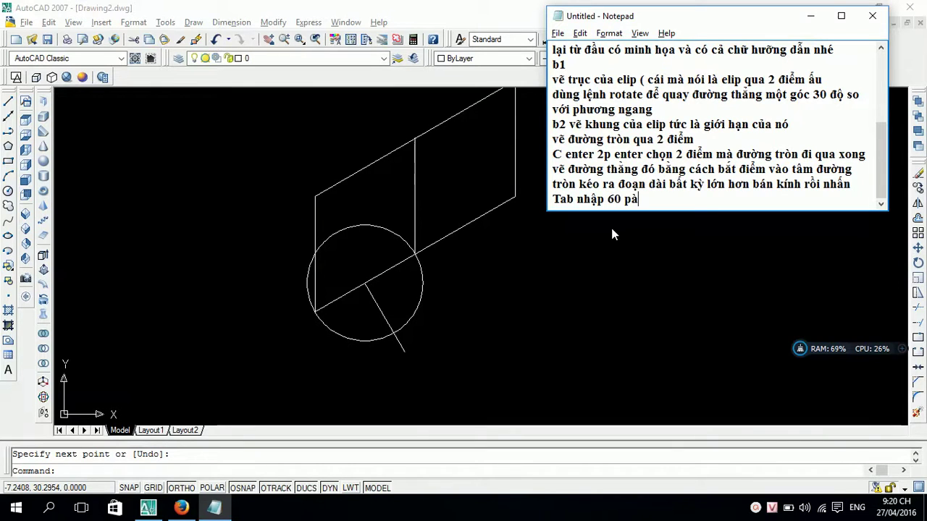
key("BackSpace")
key("BackSpace")
type("là ")
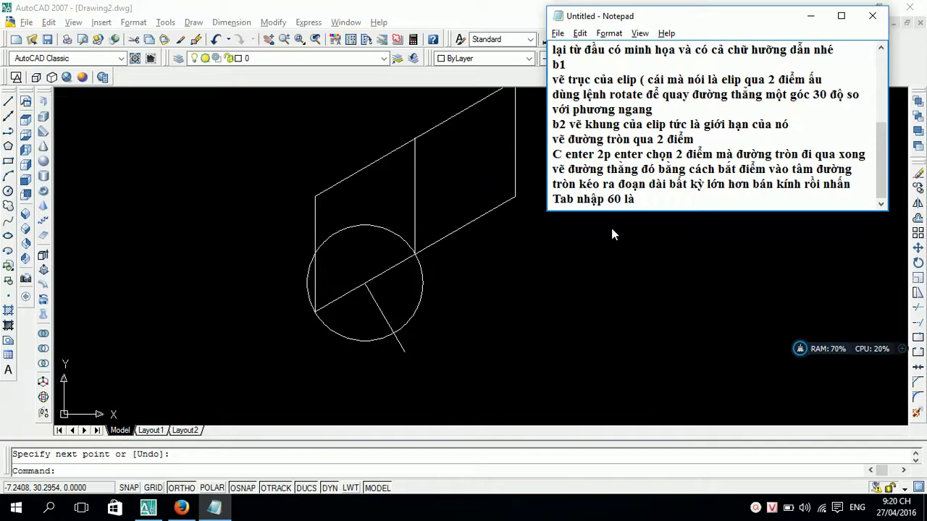
type("ok")
key("Return")
Step: Replace the rotated radius line with a new line from the circle centre at 60°
left_click(300, 373)
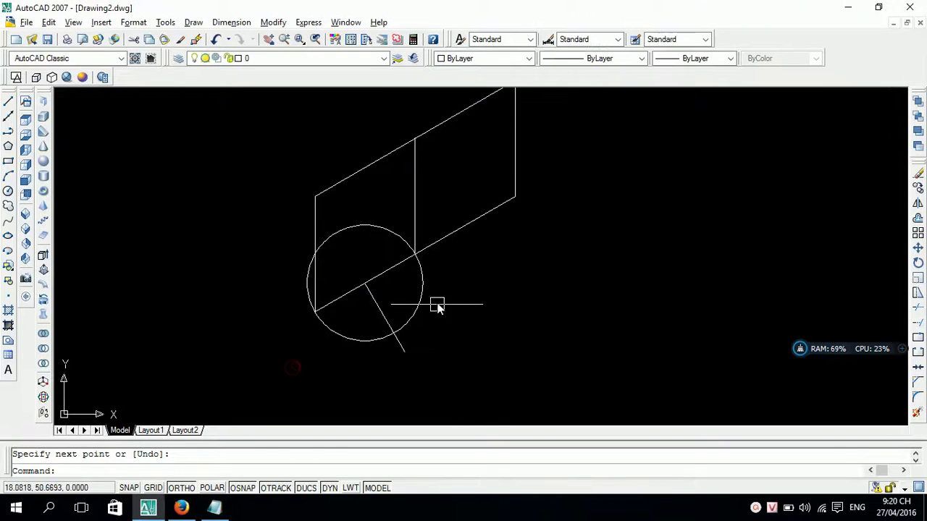
key("Escape")
left_click(436, 304)
left_click(360, 317)
key("Delete")
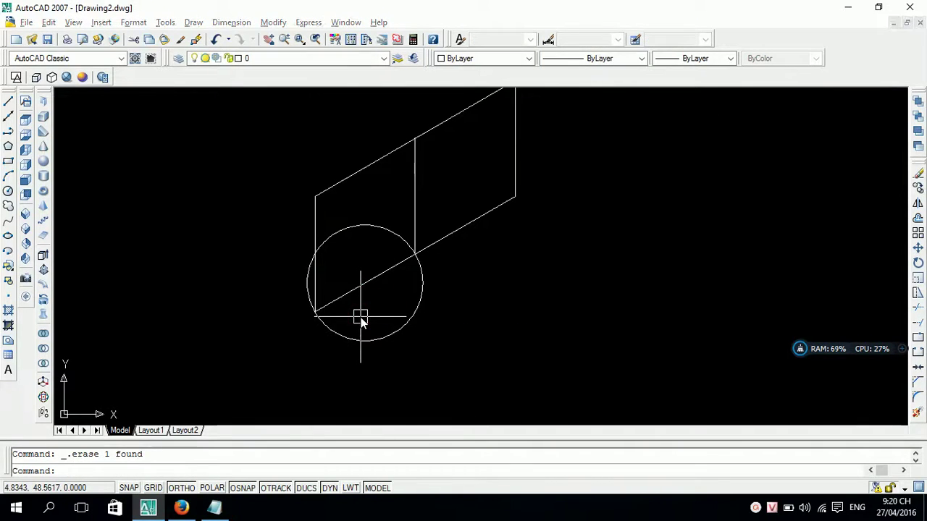
type("q")
key("Return")
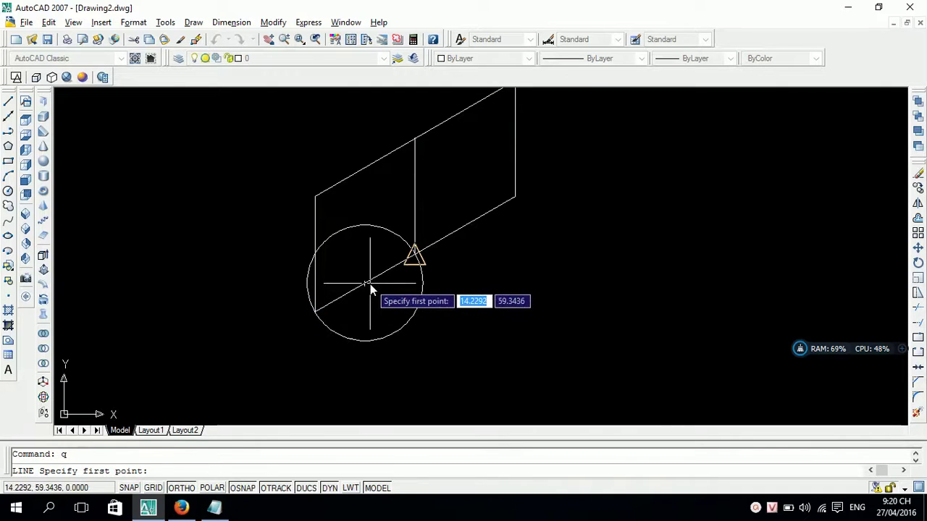
left_click(366, 287)
middle_click_drag(389, 330, 362, 279)
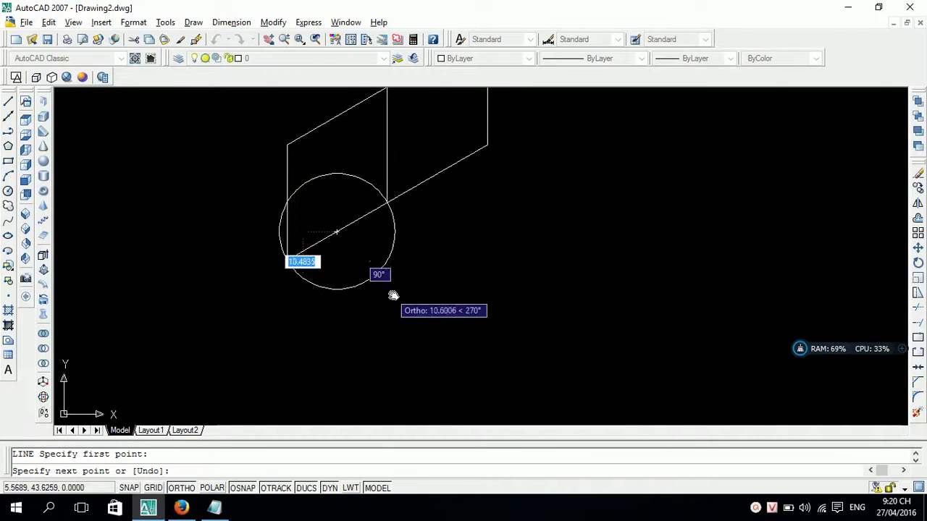
type("60")
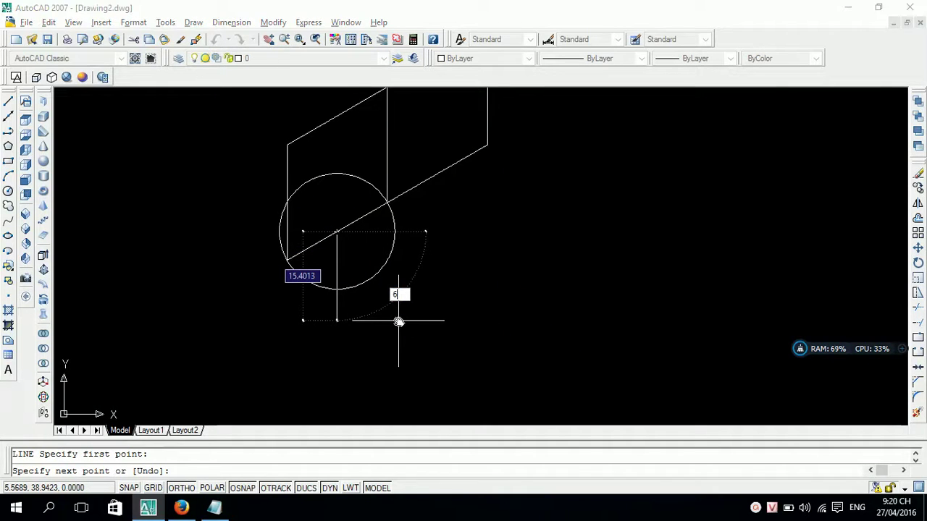
key("Return")
key("Return")
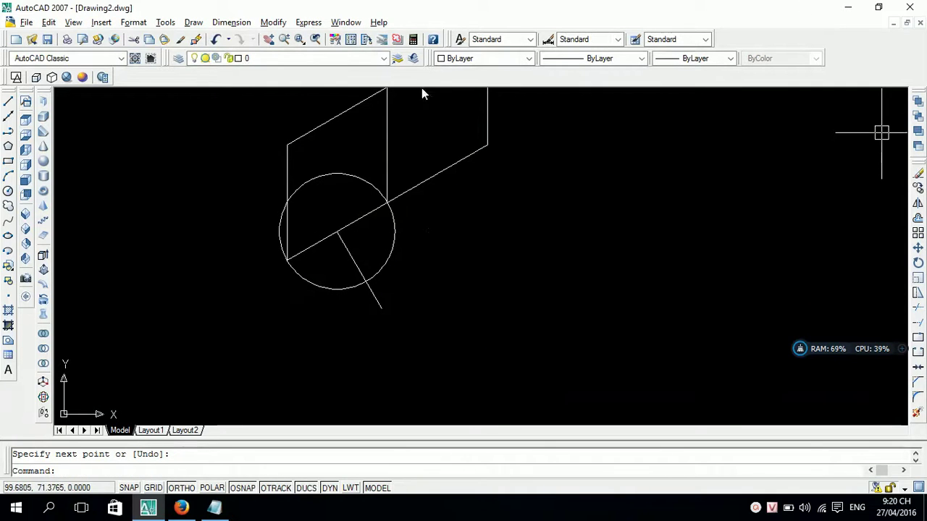
scroll(340, 243, "up", 3)
Step: Draw a larger circle centred where the diagonal meets the vertical line, radius to the snap point
type("cc")
key("Return")
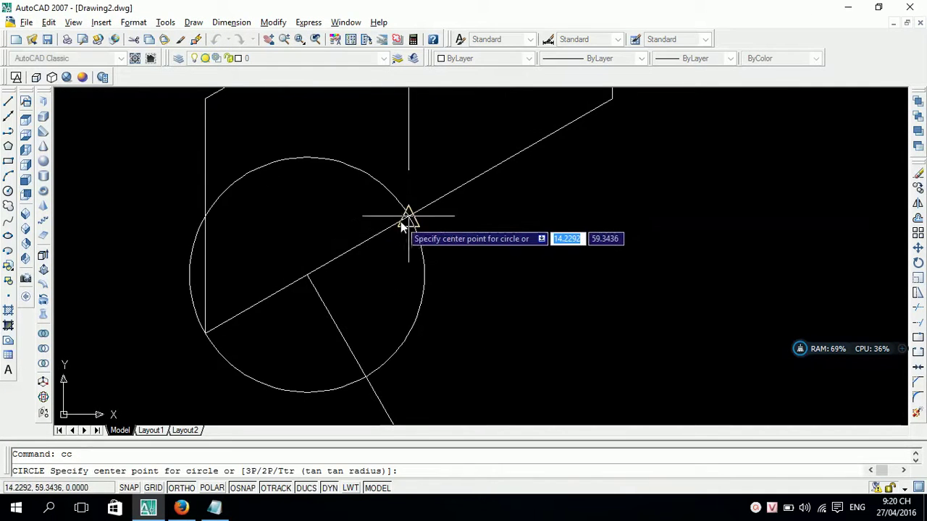
left_click(410, 216)
middle_click_drag(373, 327, 368, 265)
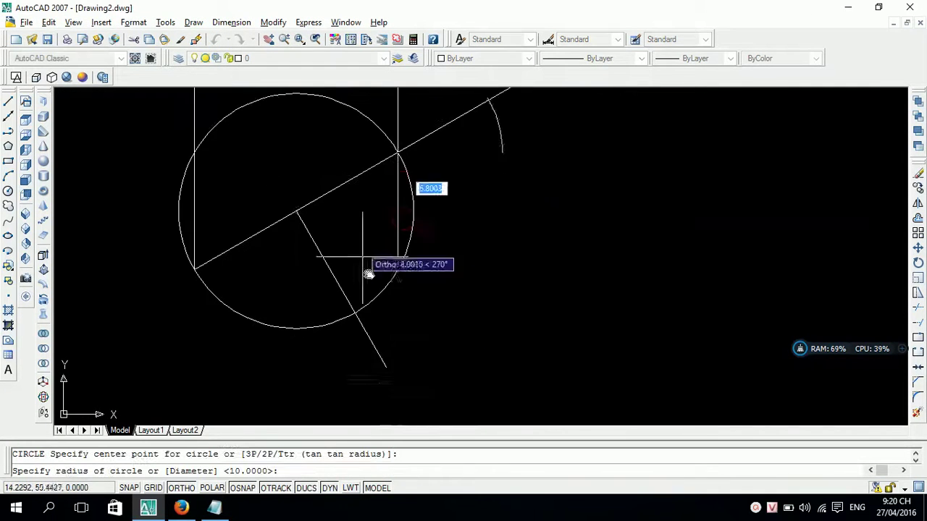
left_click(350, 313)
middle_click_drag(326, 200, 342, 262)
scroll(312, 286, "down", 3)
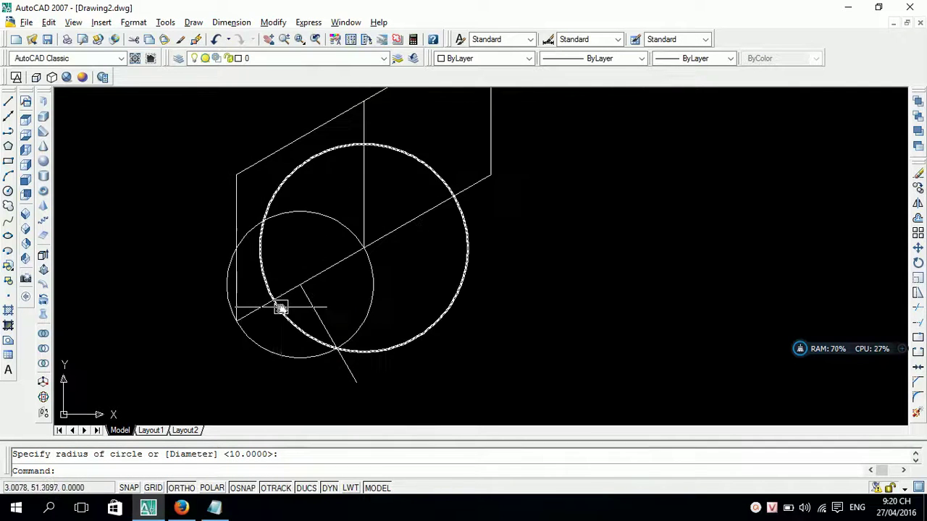
type("a")
key("Escape")
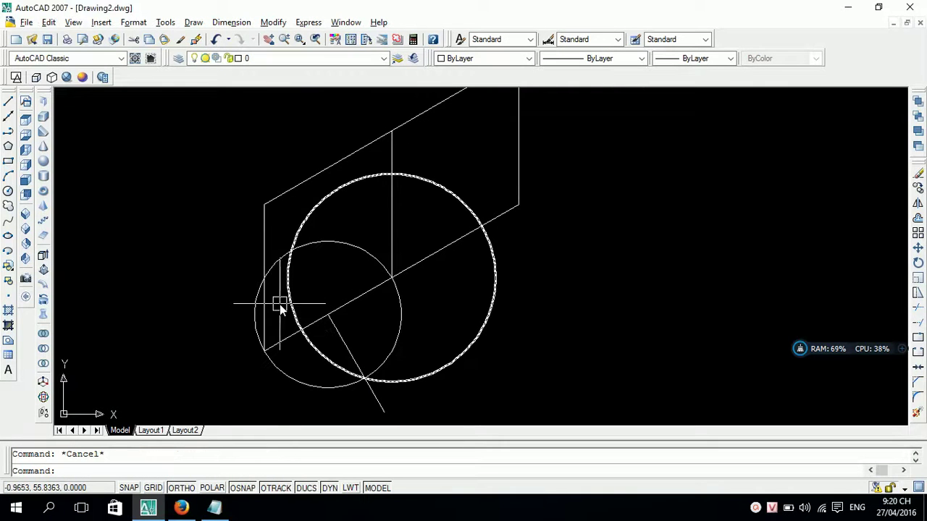
Step: Copy the left vertical line to two points, including the circle-diagonal intersection
type("co")
key("Return")
left_click(279, 259)
left_click(211, 236)
key("Return")
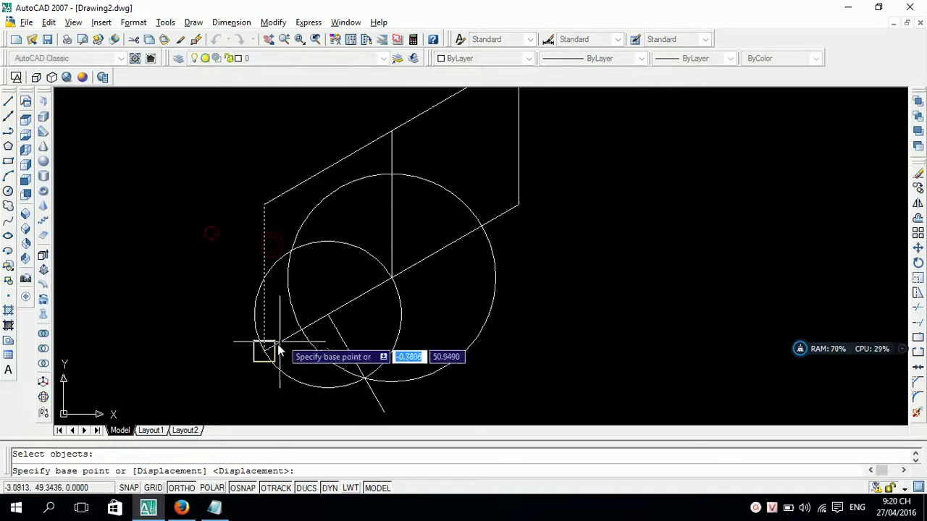
left_click(265, 349)
left_click(301, 329)
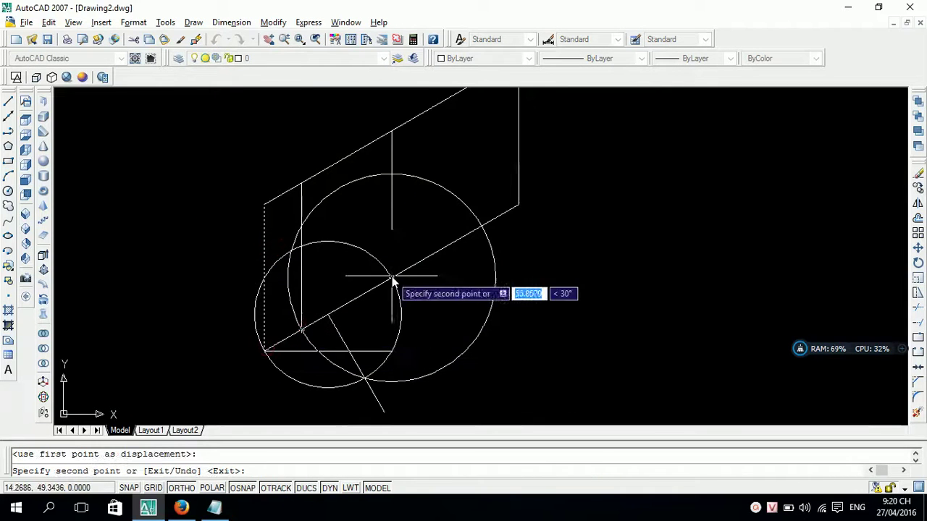
left_click(478, 226)
key("Return")
mouse_move(323, 190)
middle_mouse_down()
mouse_move(324, 239)
mouse_move(382, 210)
middle_mouse_up()
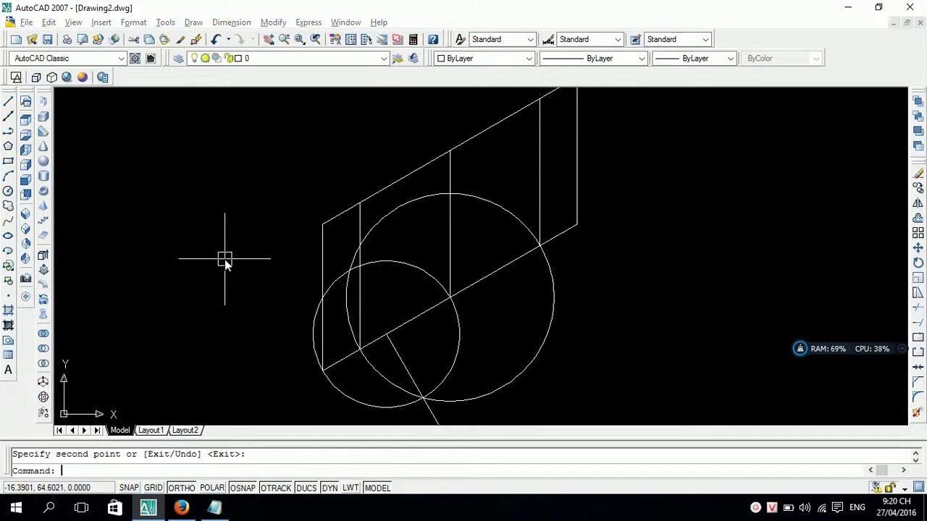
Step: Draw a construction line from a box corner through the circle intersection to the top-right corner
type("l")
key("Return")
left_click(323, 225)
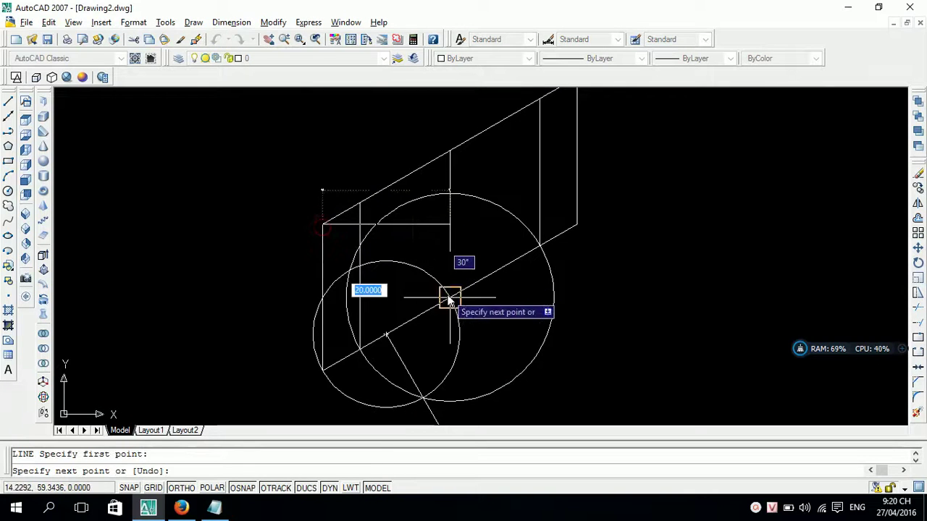
left_click(450, 297)
middle_click_drag(515, 158, 527, 180)
left_click(551, 142)
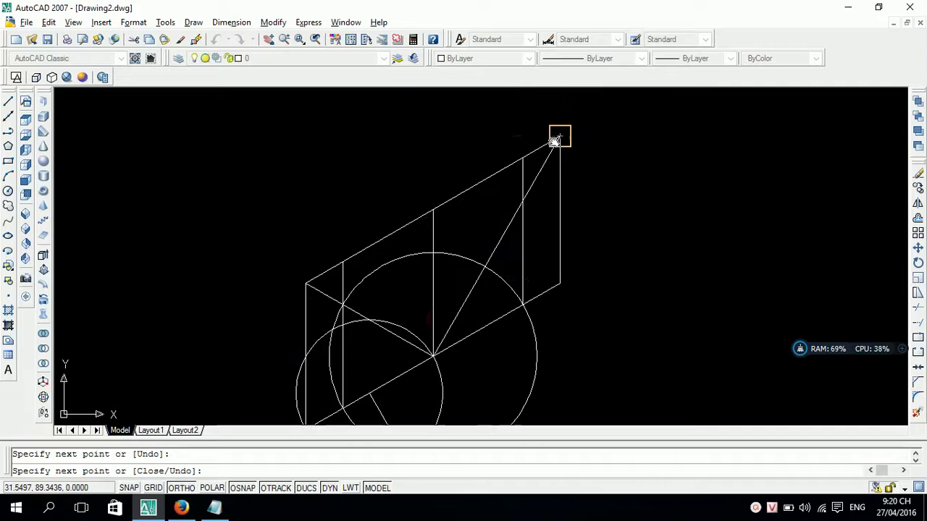
key("Return")
middle_click_drag(512, 248, 472, 173)
Step: Trace a five-vertex polyline through the box corners and circle intersection points
type("pl")
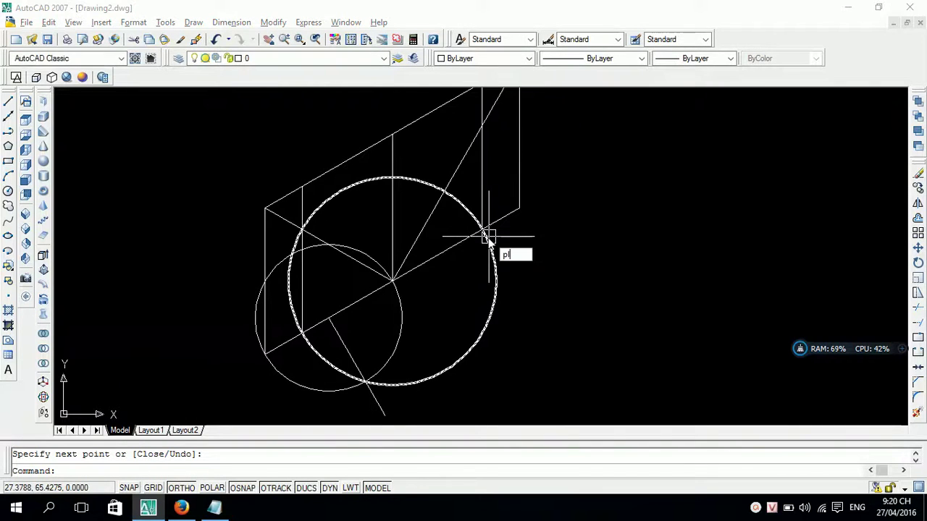
key("Return")
left_click(518, 207)
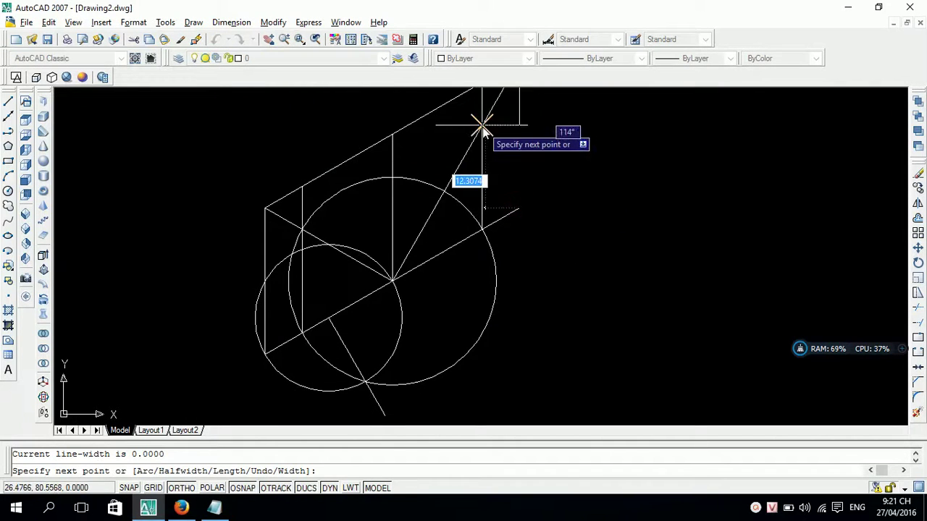
left_click(481, 126)
left_click(393, 134)
left_click(302, 228)
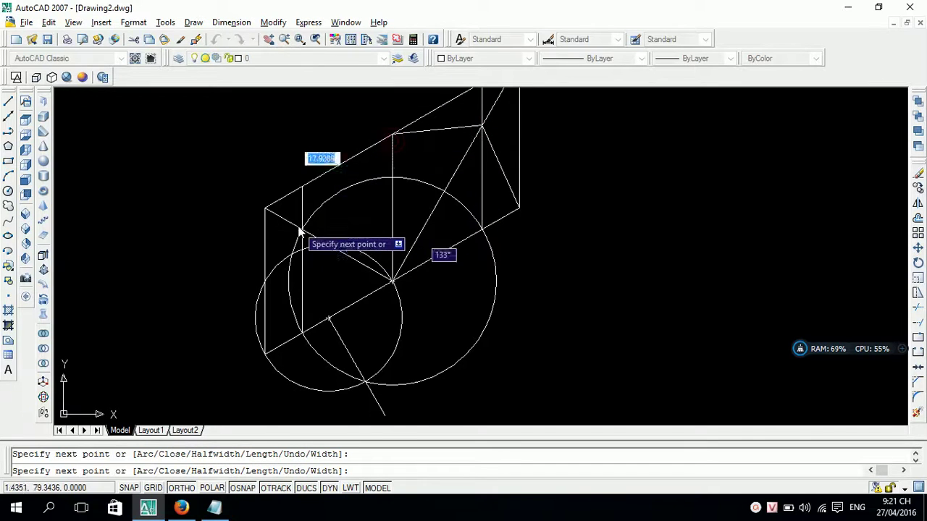
left_click(265, 354)
key("Return")
middle_click_drag(356, 292, 370, 273)
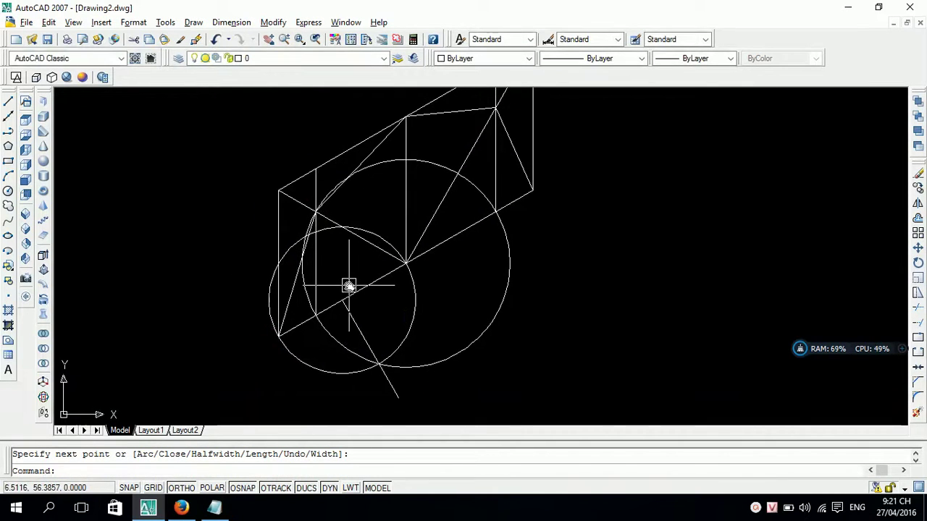
type("pe")
key("Return")
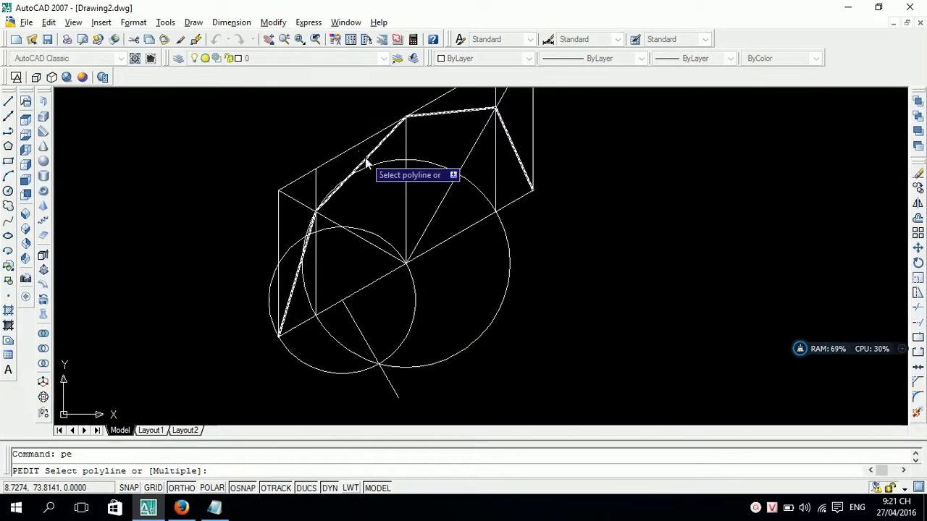
Step: Fit the traced polyline into a smooth curve with PEDIT
left_click(355, 160)
key("Escape")
key("Return")
left_click(367, 165)
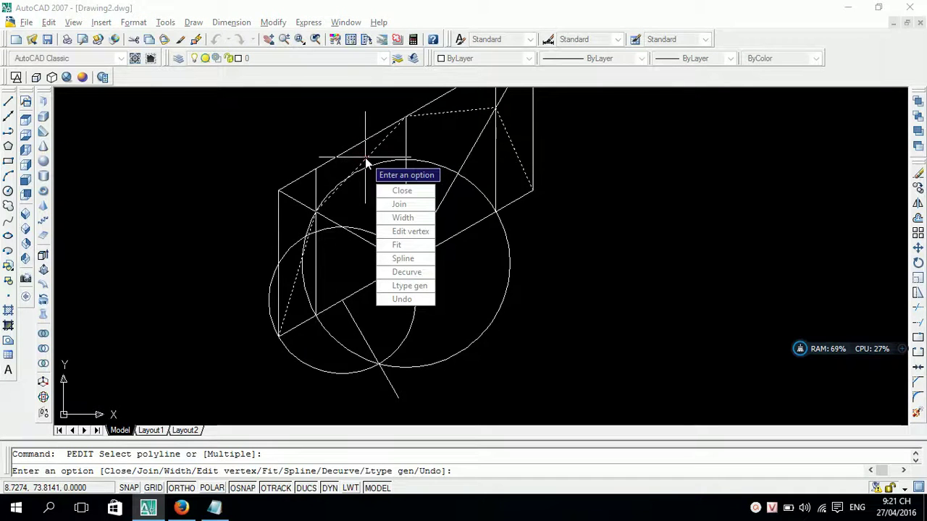
type("f")
left_click(397, 244)
key("Return")
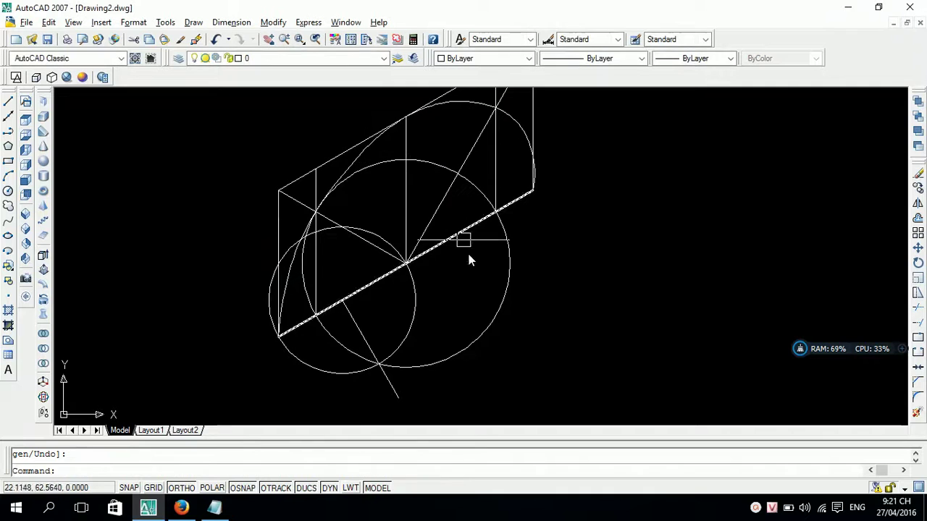
Step: Erase the construction circles, a vertical line and the slanted tangent line
left_click(493, 364)
left_click(346, 250)
key("Delete")
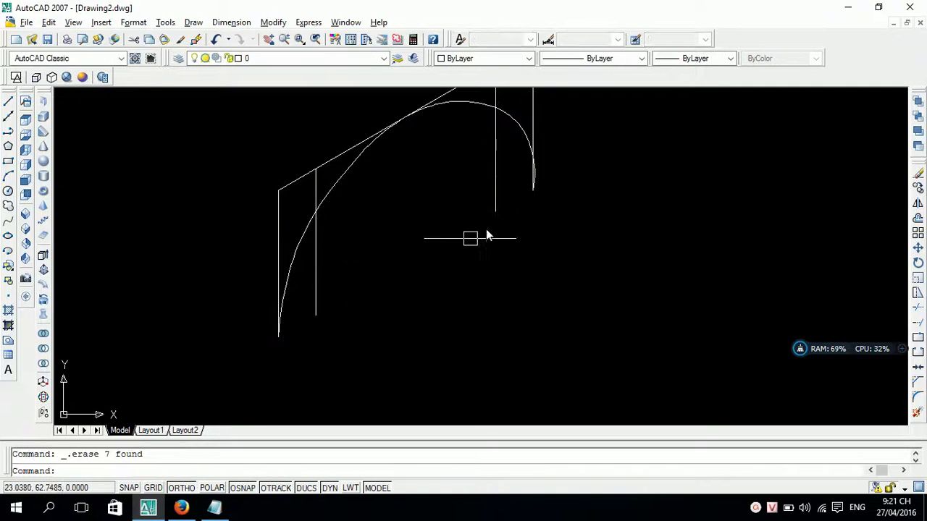
left_click(542, 193)
left_click(451, 195)
key("Delete")
middle_click_drag(531, 131, 555, 190)
left_click(577, 156)
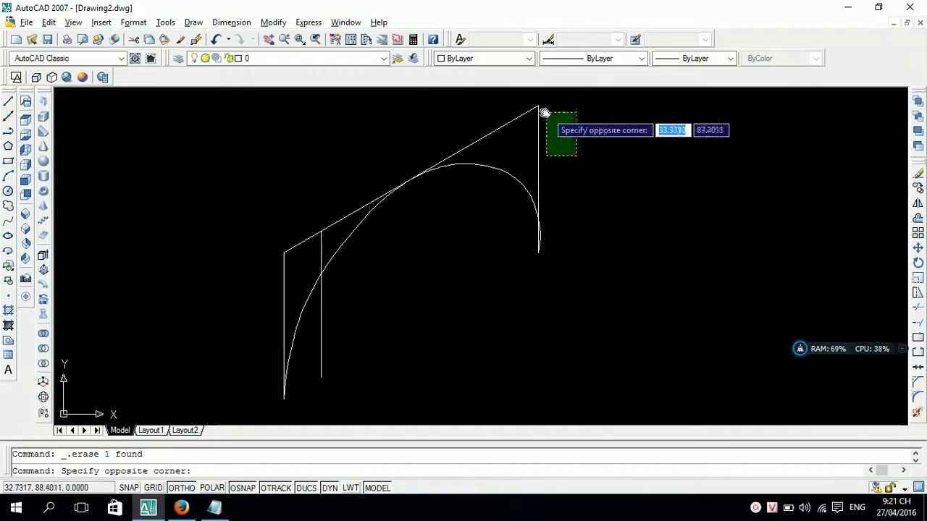
left_click(544, 114)
key("Delete")
Step: Erase the last remaining vertical line, leaving only the curve
left_click(337, 209)
left_click(274, 255)
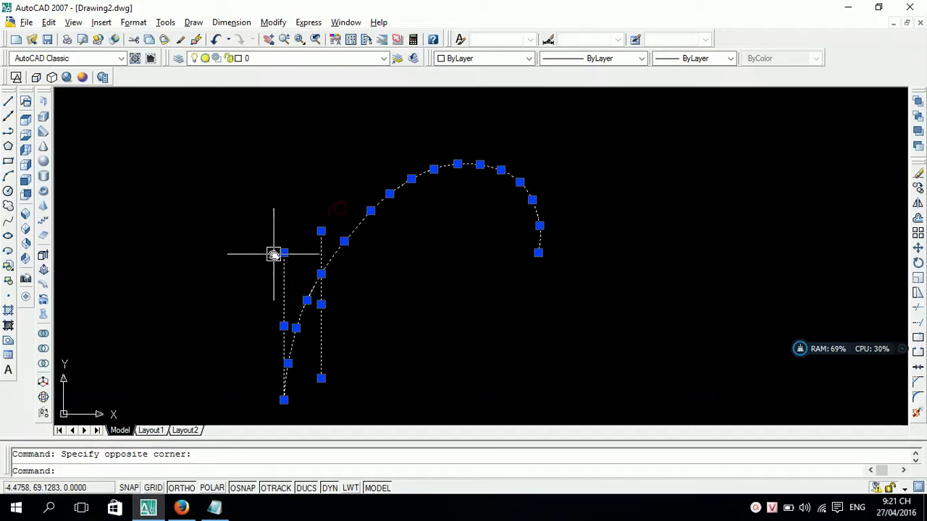
key("Escape")
left_click(296, 234)
key("Delete")
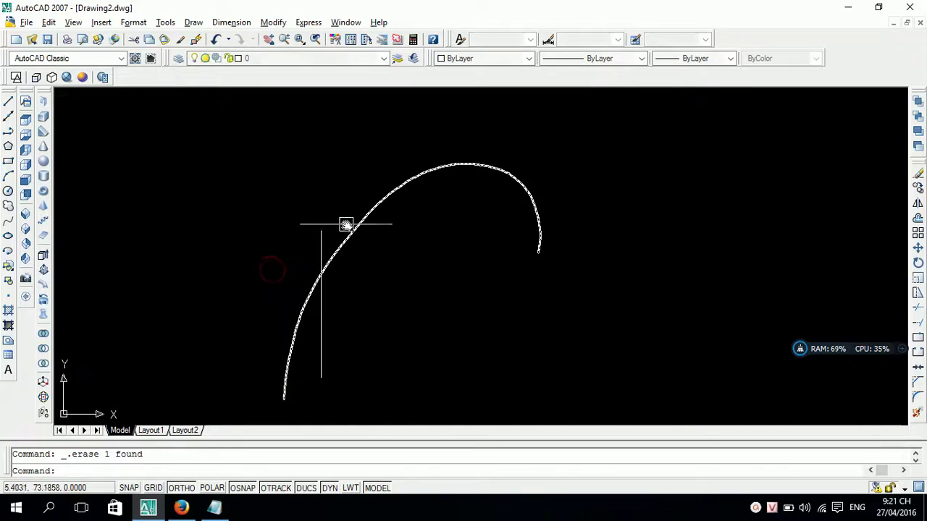
middle_click_drag(315, 234, 340, 221)
scroll(345, 279, "down", 2)
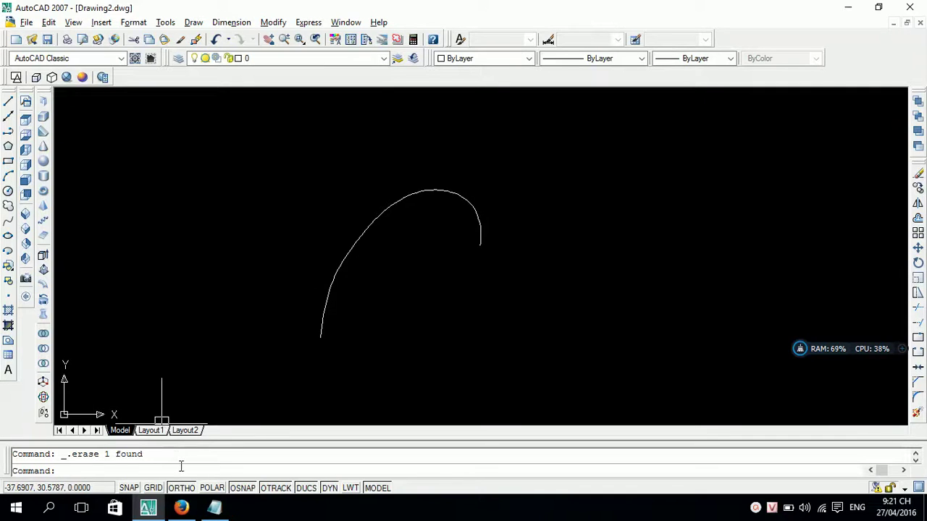
Step: Add a 'xong' line to the Notepad step notes
left_click(215, 508)
key("Return")
type("xon")
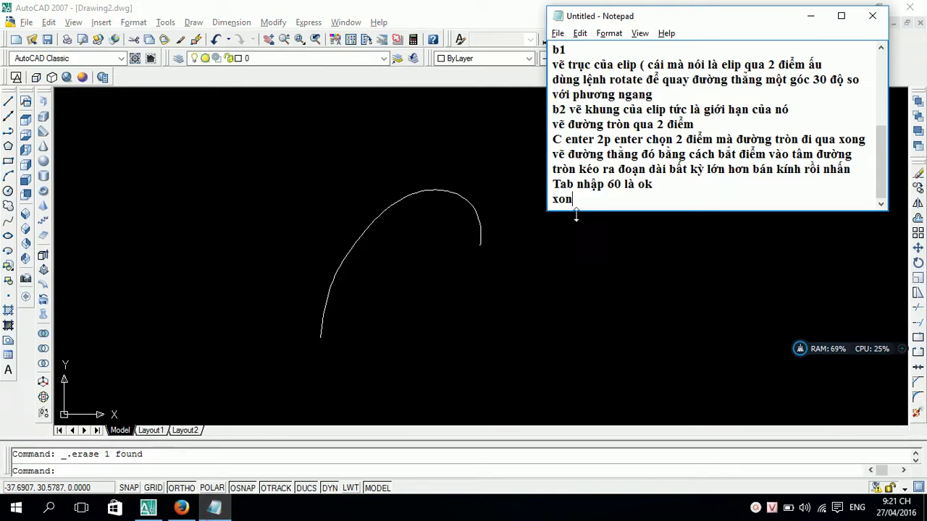
type("g")
key("Return")
left_click(457, 268)
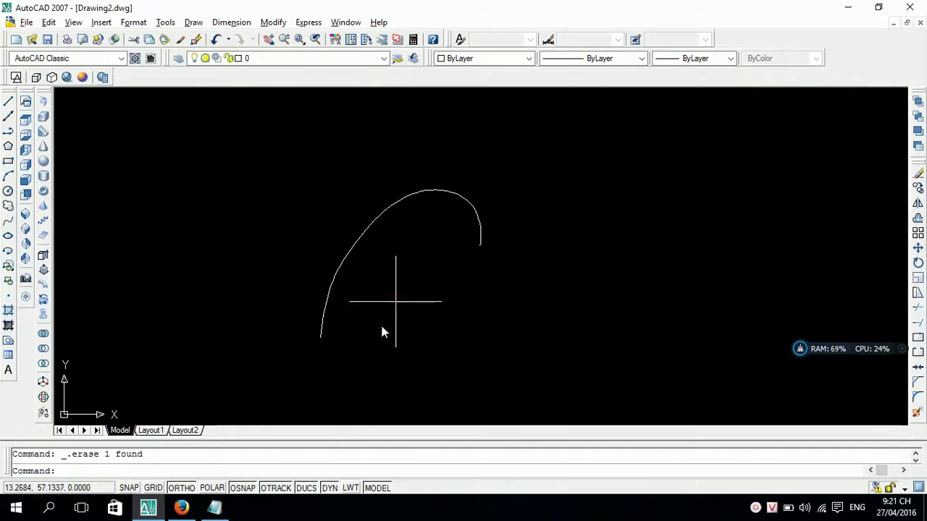